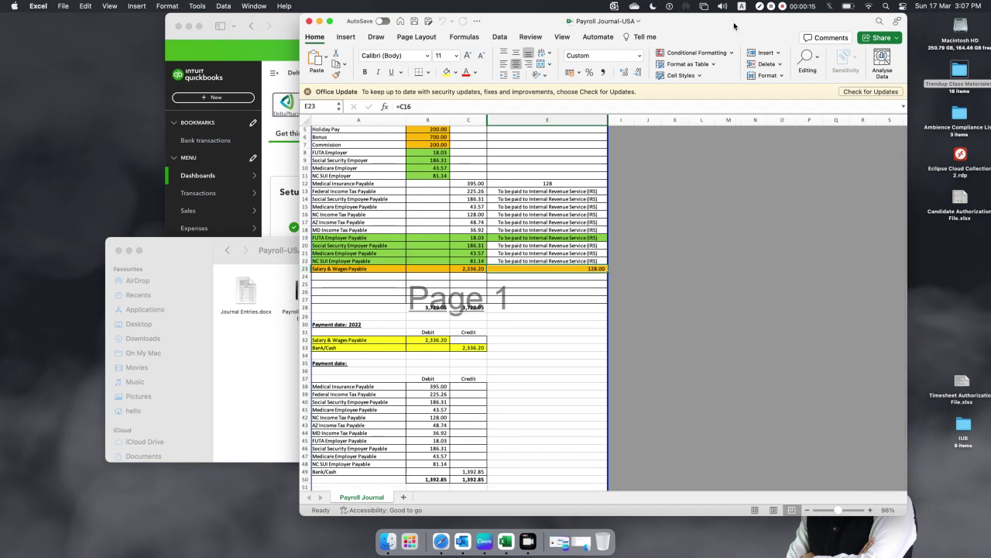
- Close the Payroll Journal-USA workbook and the Payroll-USA folder window
drag(734, 27, 556, 27)
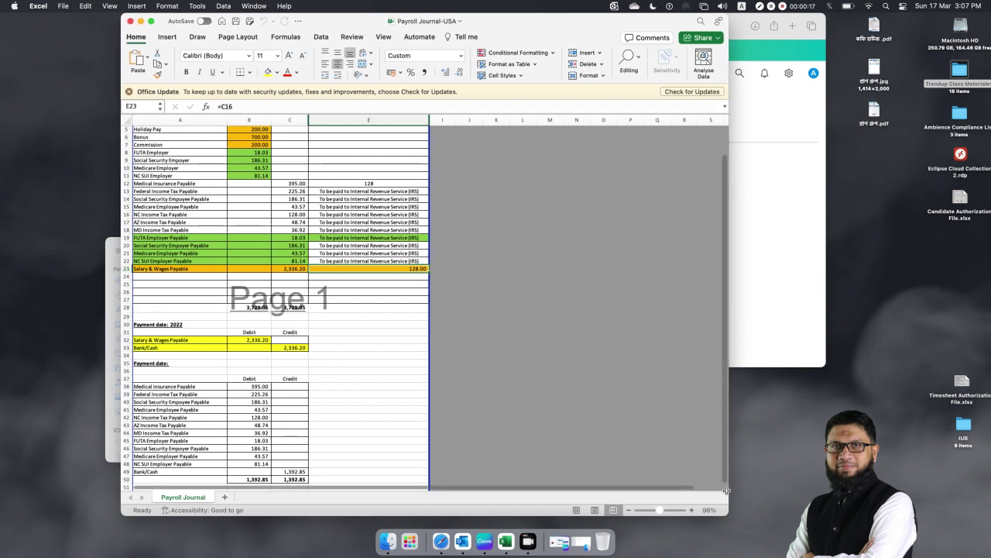
drag(726, 490, 792, 505)
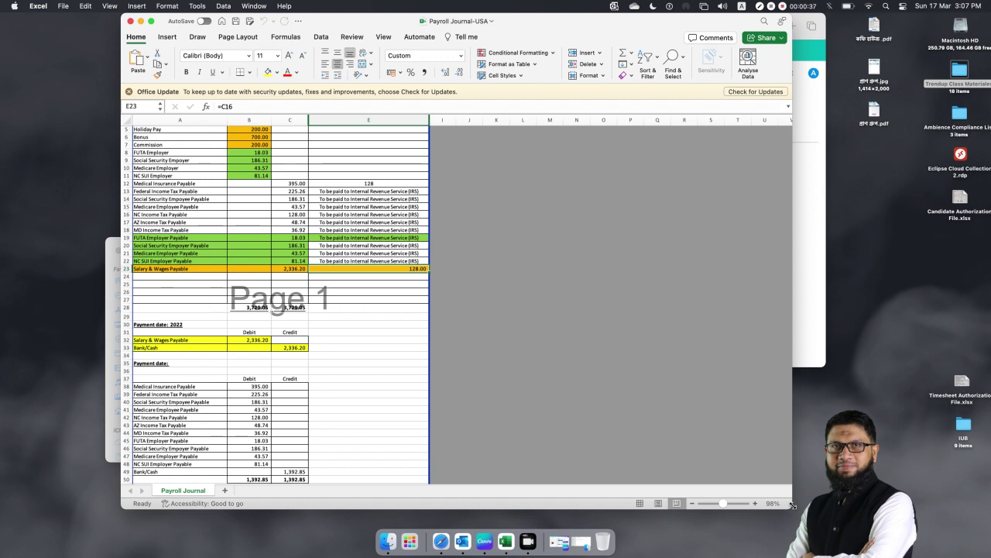
click(130, 21)
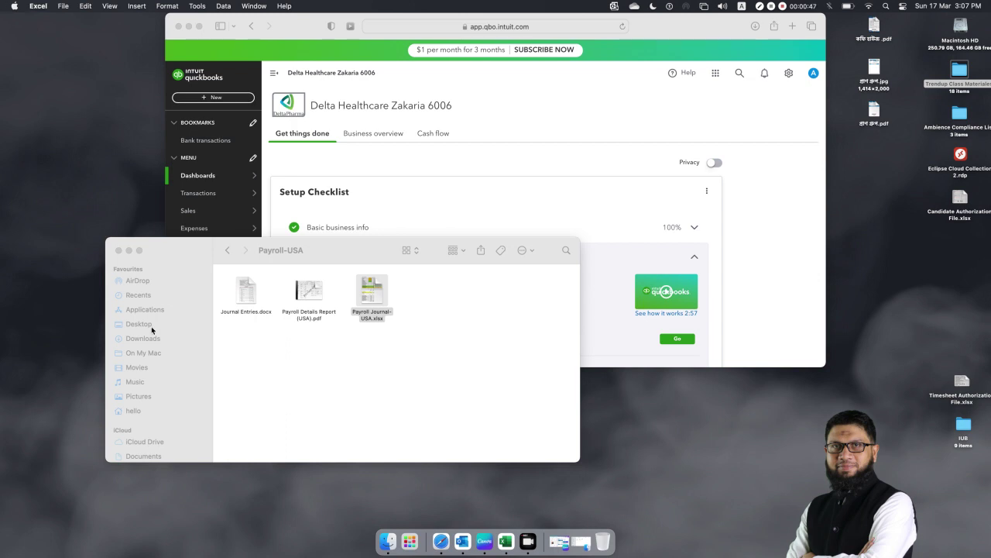
click(119, 251)
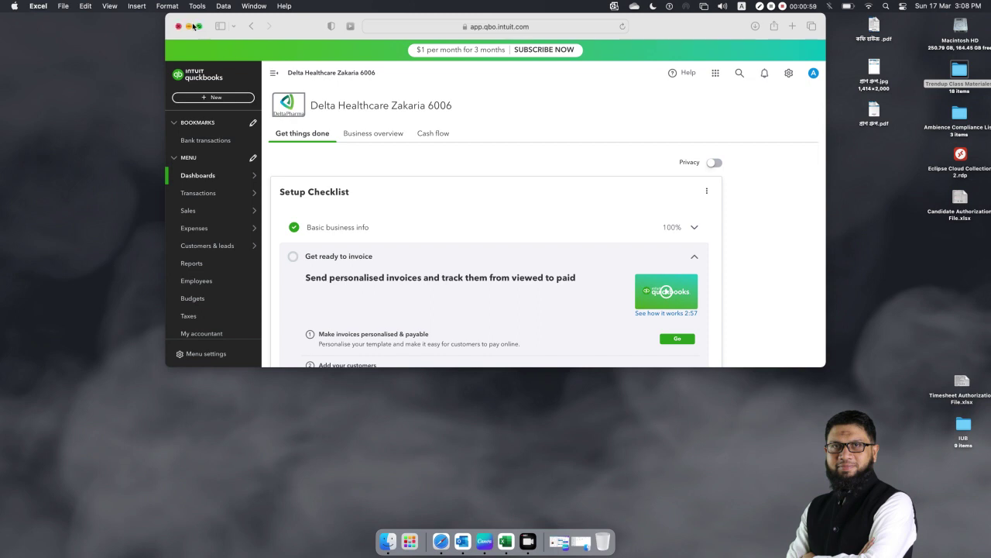
- Enlarge the QuickBooks browser window to fill most of the screen and view the transaction types available for new entries
drag(675, 34, 542, 43)
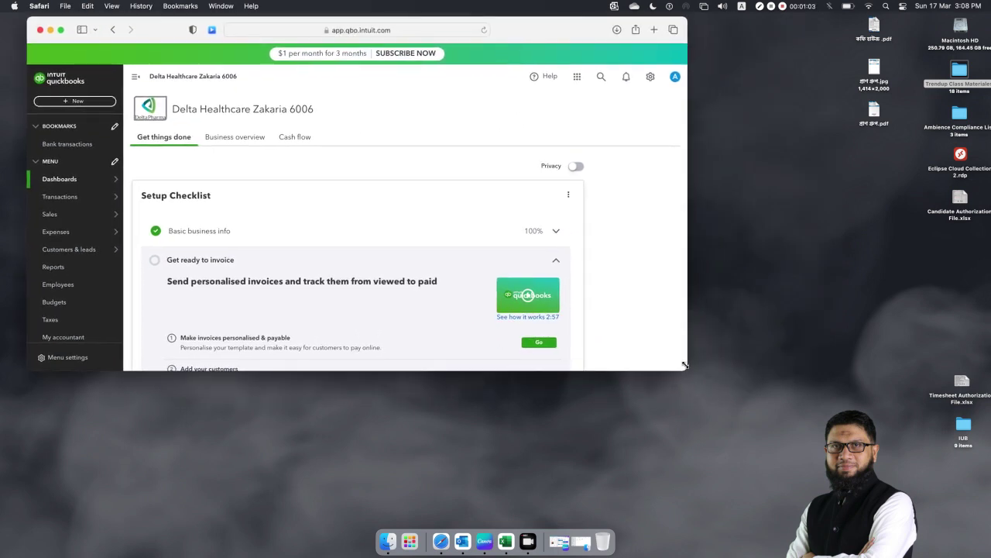
drag(687, 368, 978, 516)
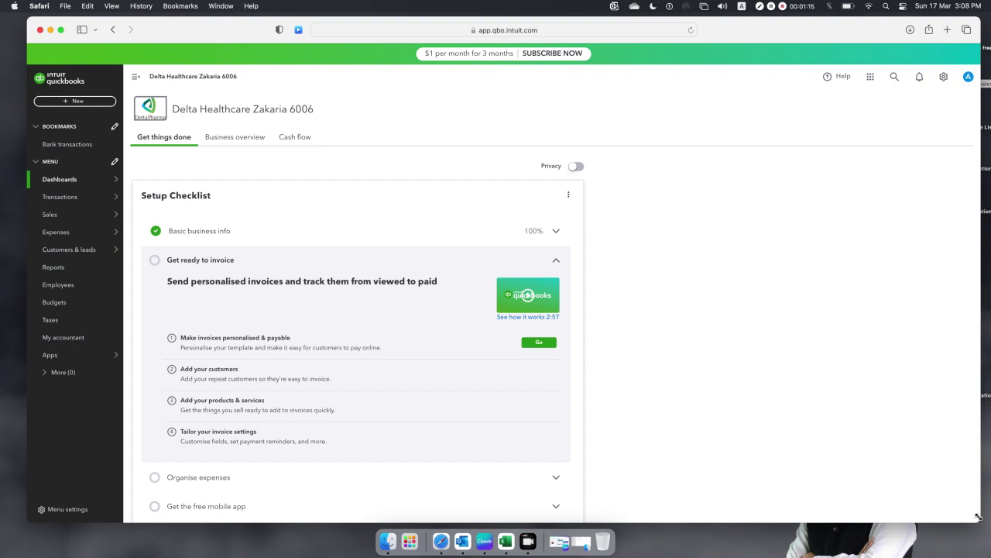
click(75, 100)
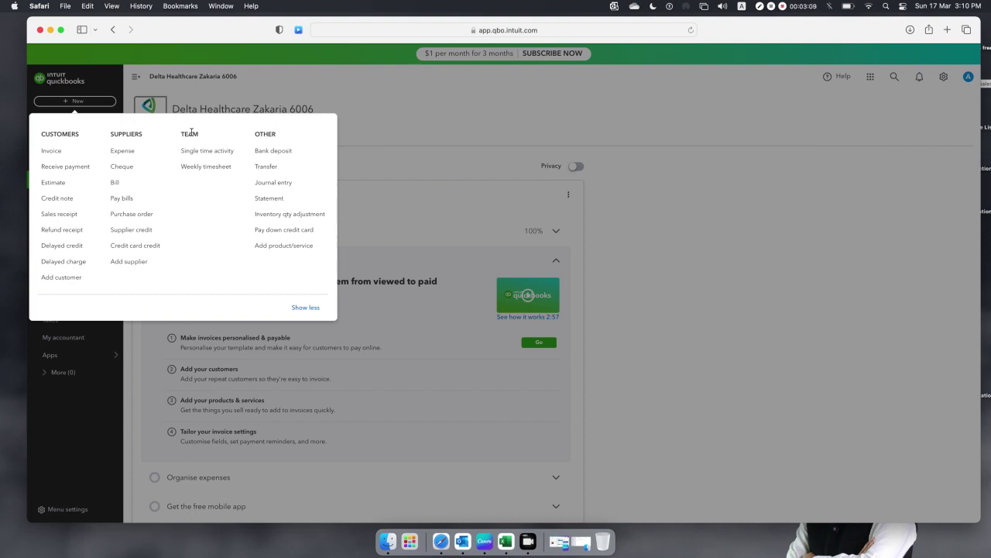
click(588, 156)
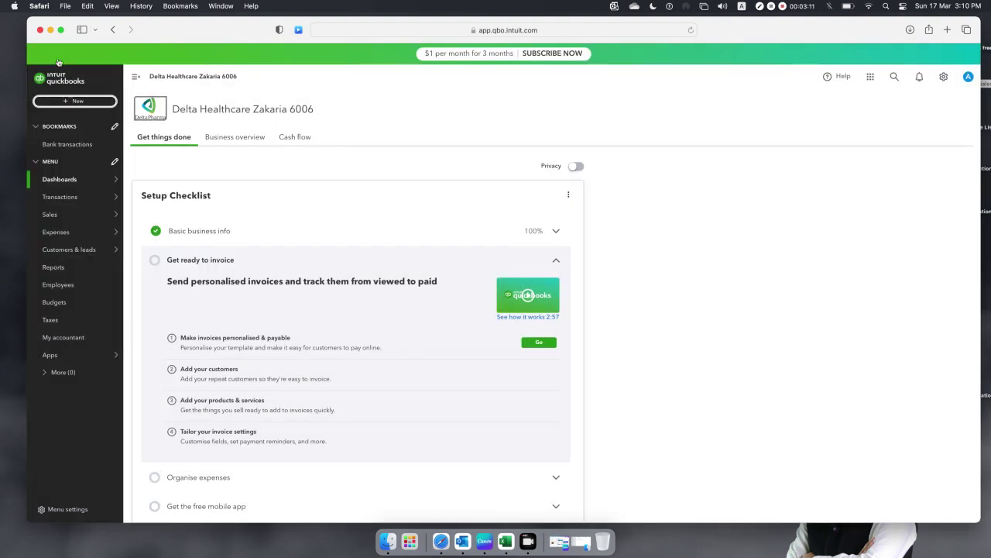
- Open Facebook in a new browser tab and bring up the AMS 6006 group chat
click(948, 30)
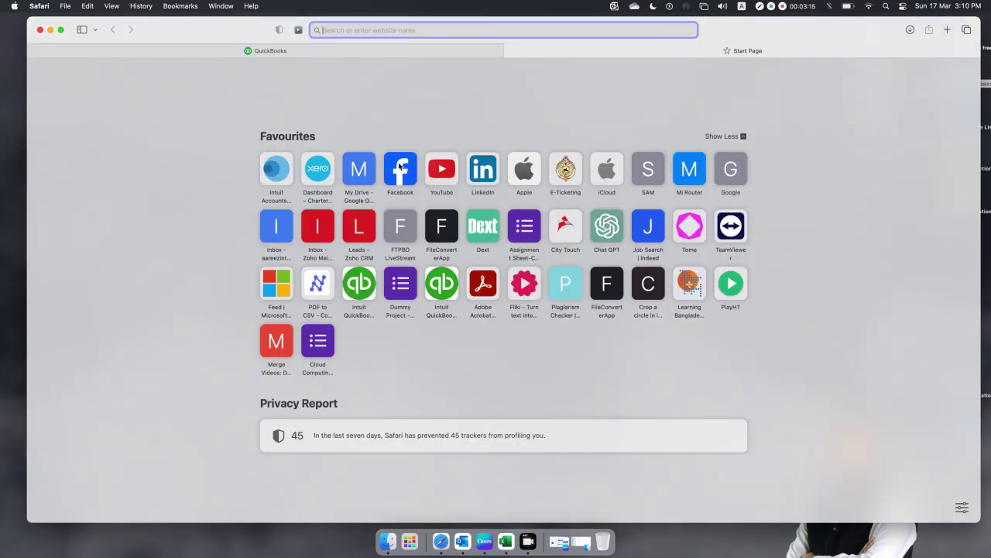
click(400, 166)
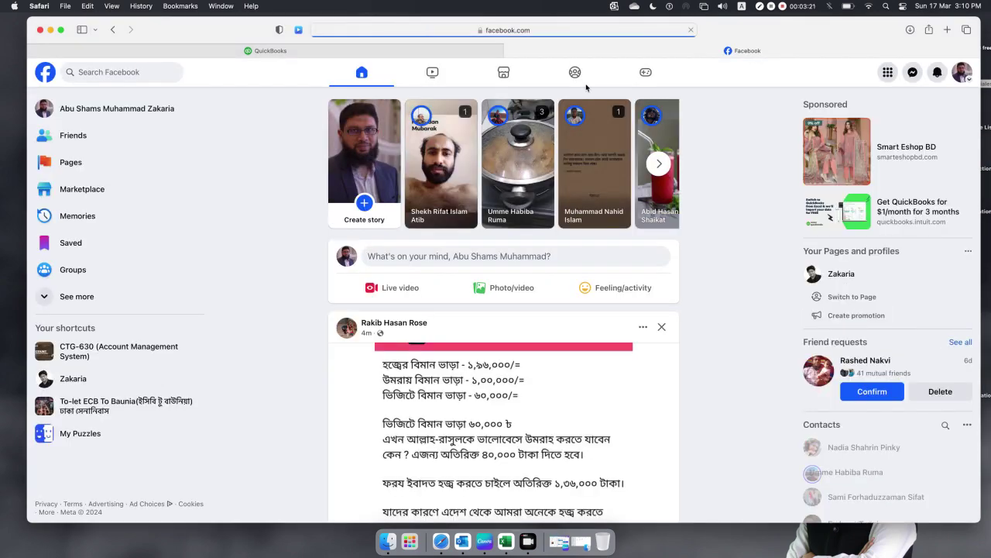
click(914, 75)
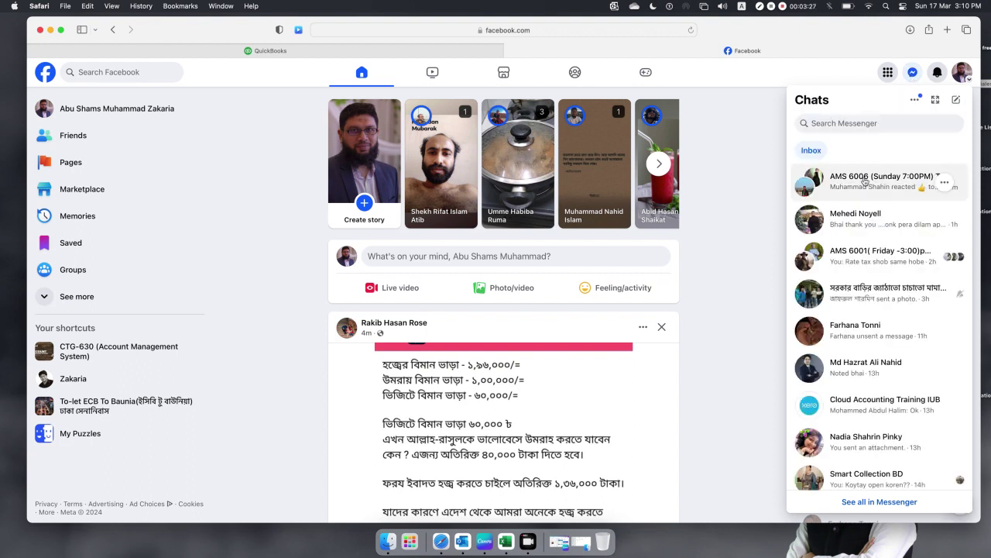
click(866, 180)
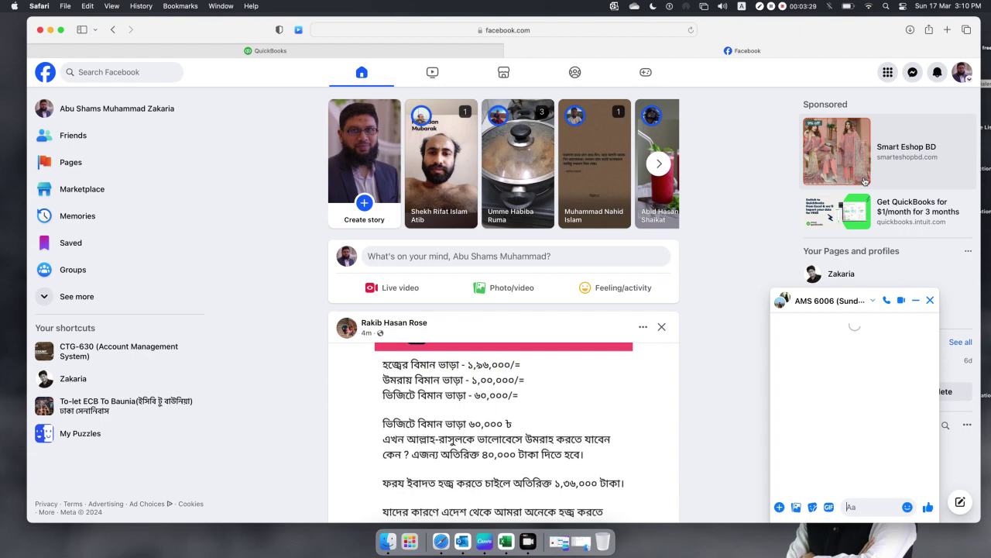
- Switch to Finder and open the Class 02 QB-02 folder
click(50, 29)
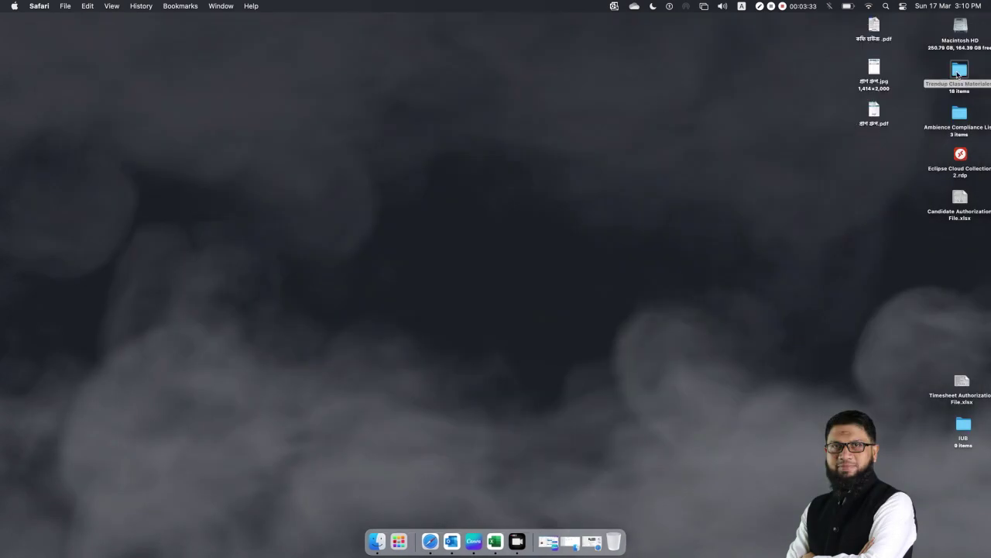
click(561, 547)
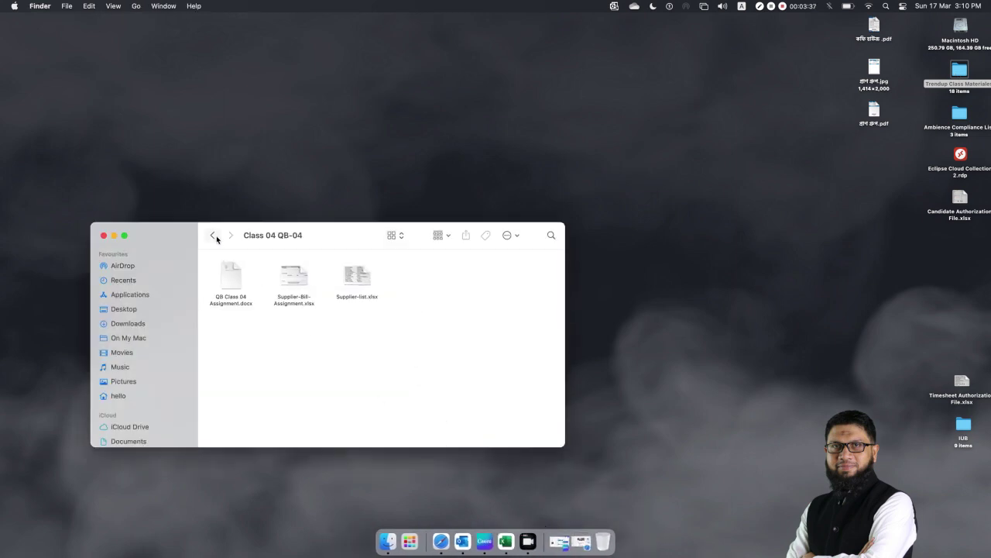
click(214, 234)
double_click(307, 282)
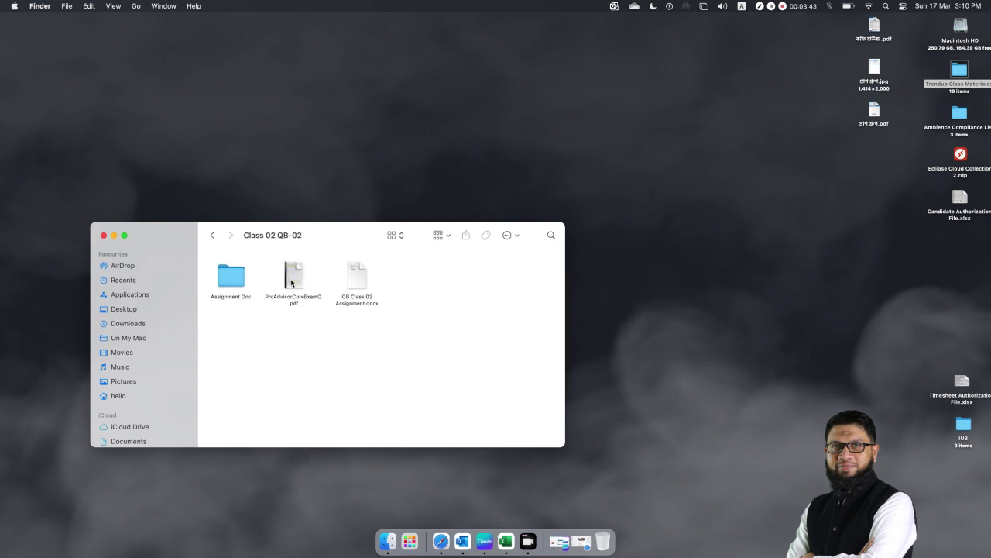
- Copy ProAdvisorCoreExamQ.pdf from the Class 02 QB-02 folder to the desktop and close the folder window
right_click(292, 283)
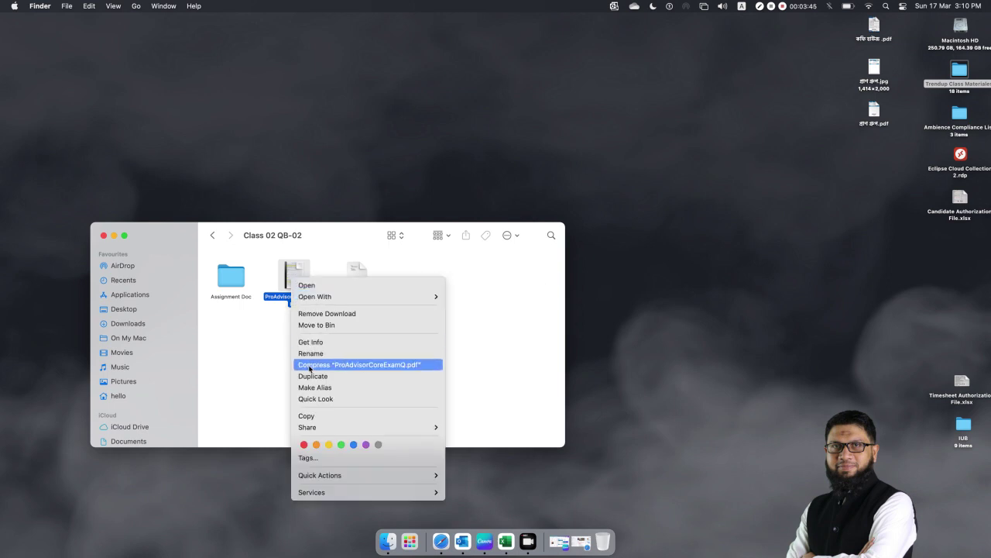
click(311, 415)
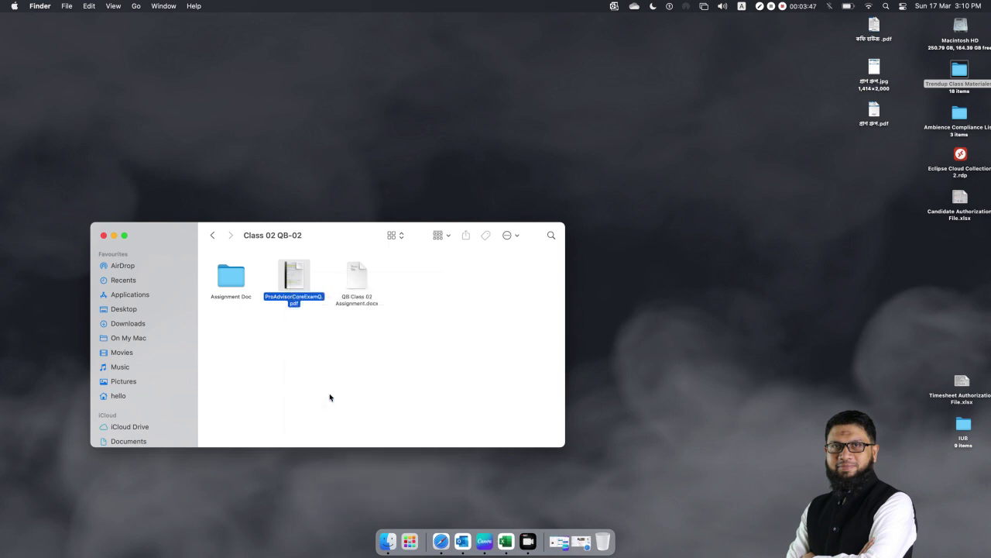
right_click(560, 124)
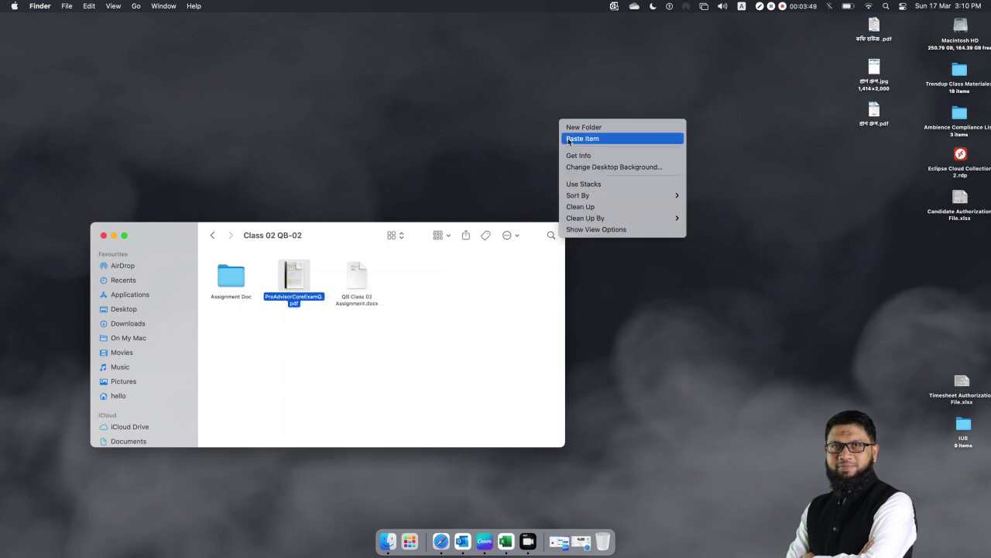
click(567, 138)
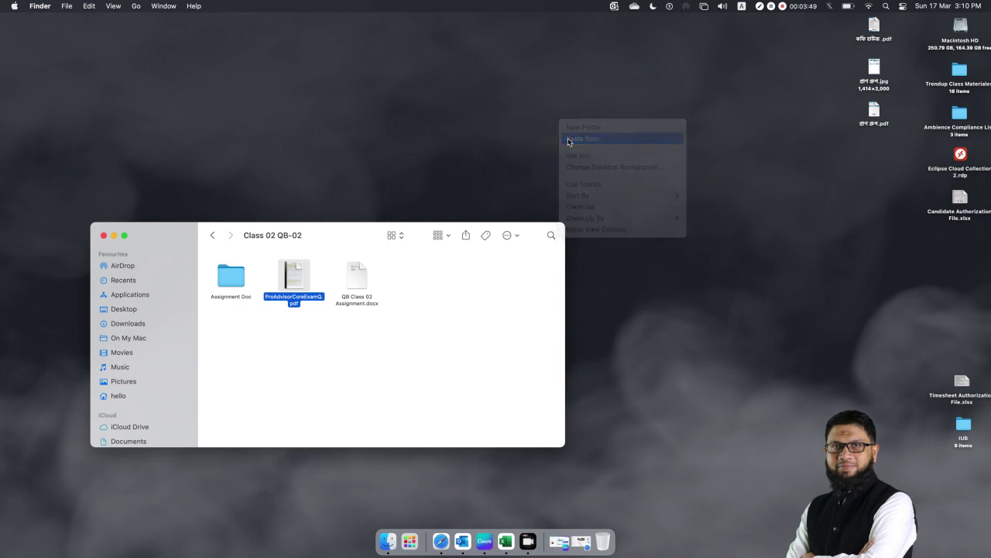
click(117, 233)
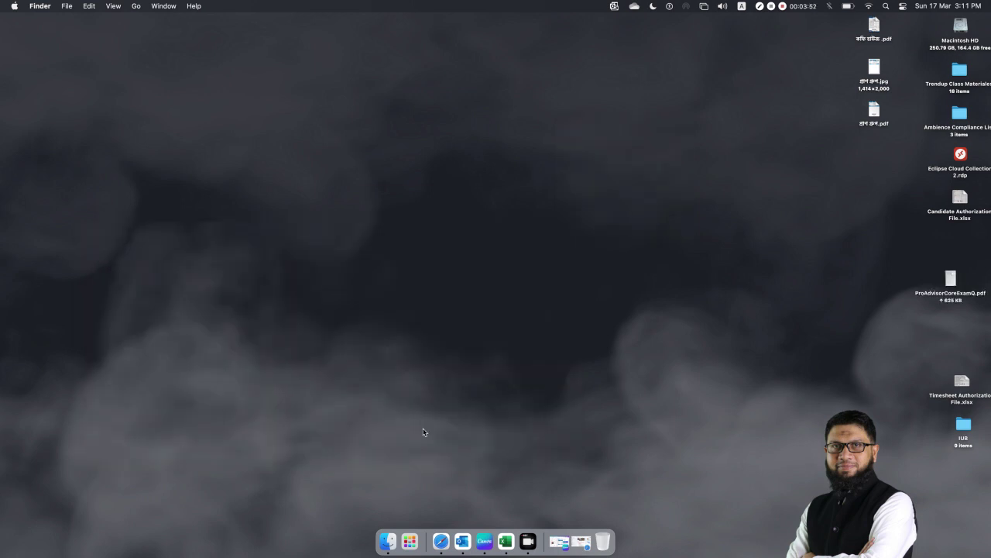
- Switch back to Facebook in Safari and send ProAdvisorCoreExamQ.pdf from the desktop to the AMS 6006 group chat
click(575, 535)
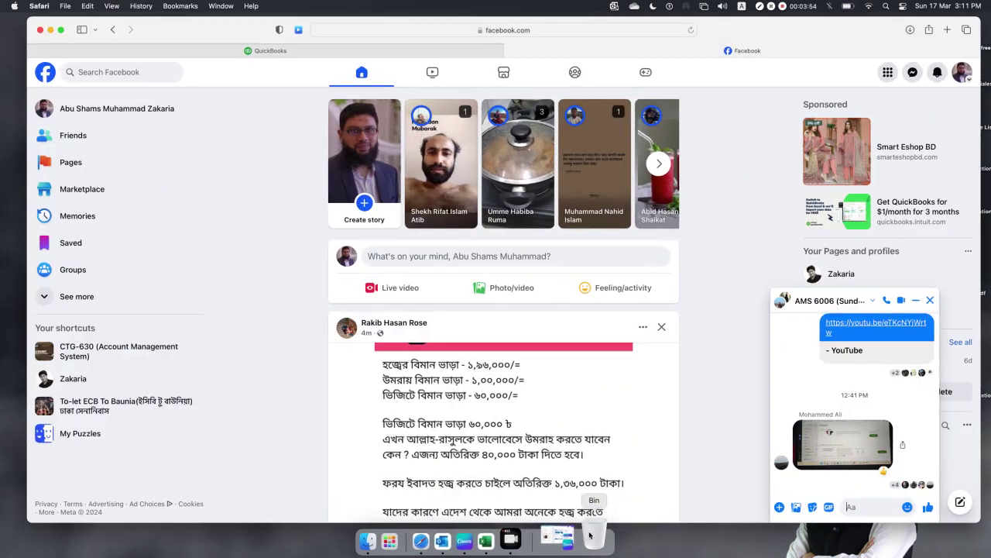
click(796, 508)
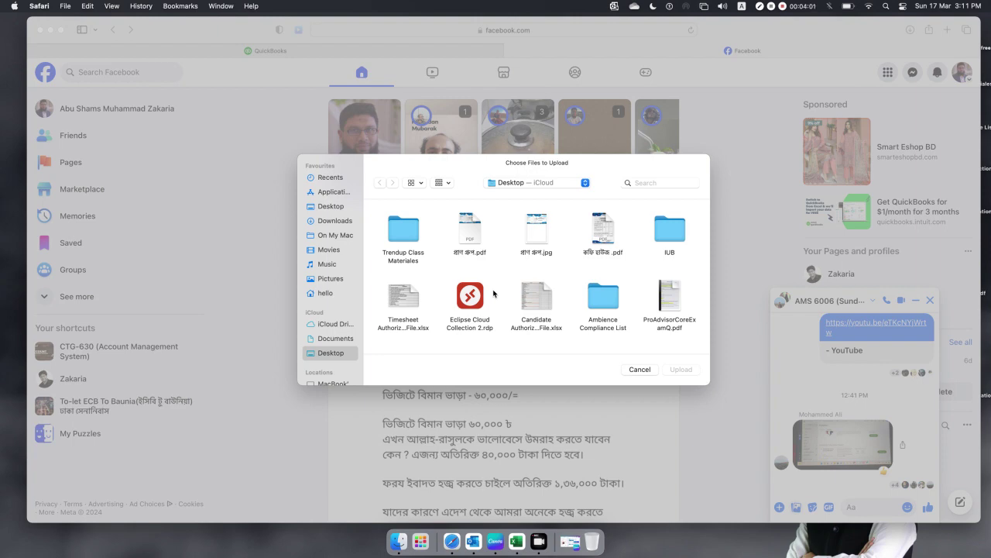
click(672, 302)
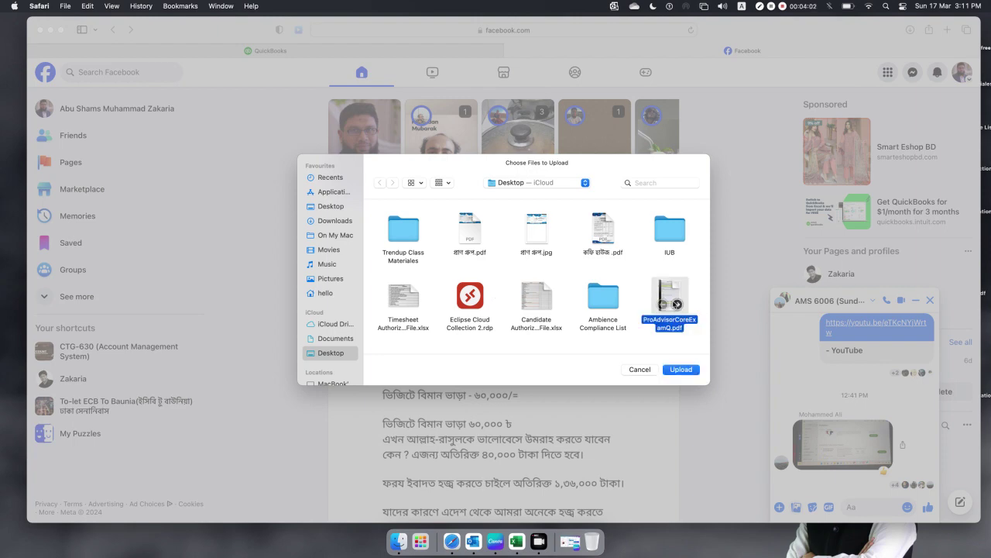
click(679, 371)
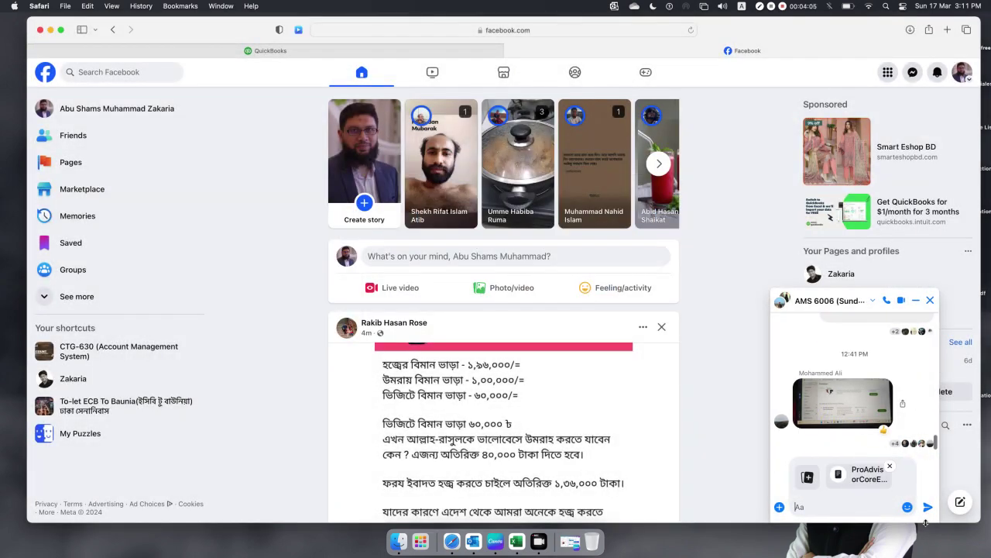
click(928, 507)
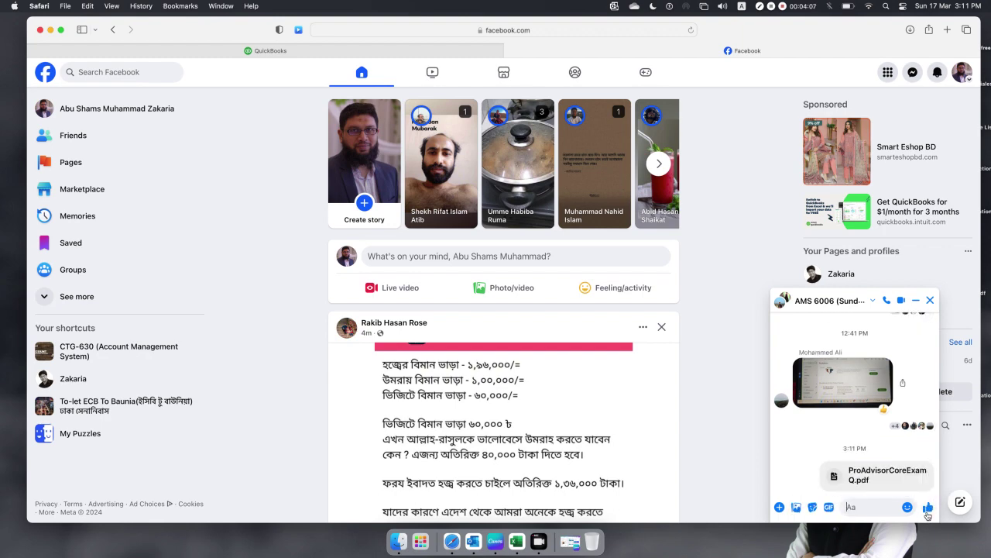
- Return the browser to the QuickBooks page, minimise it, and open ProAdvisorCoreExamQ.pdf from the desktop in Preview
click(234, 50)
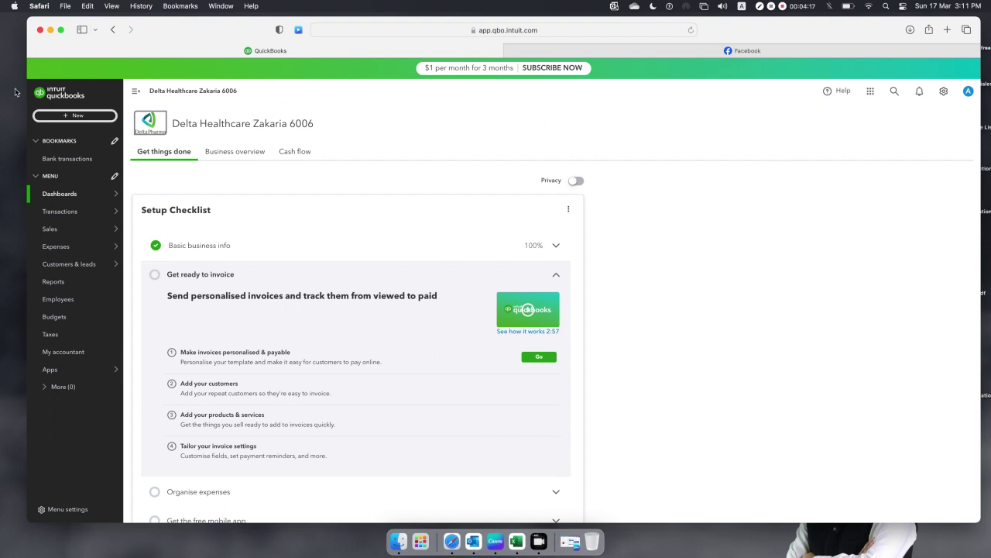
click(51, 30)
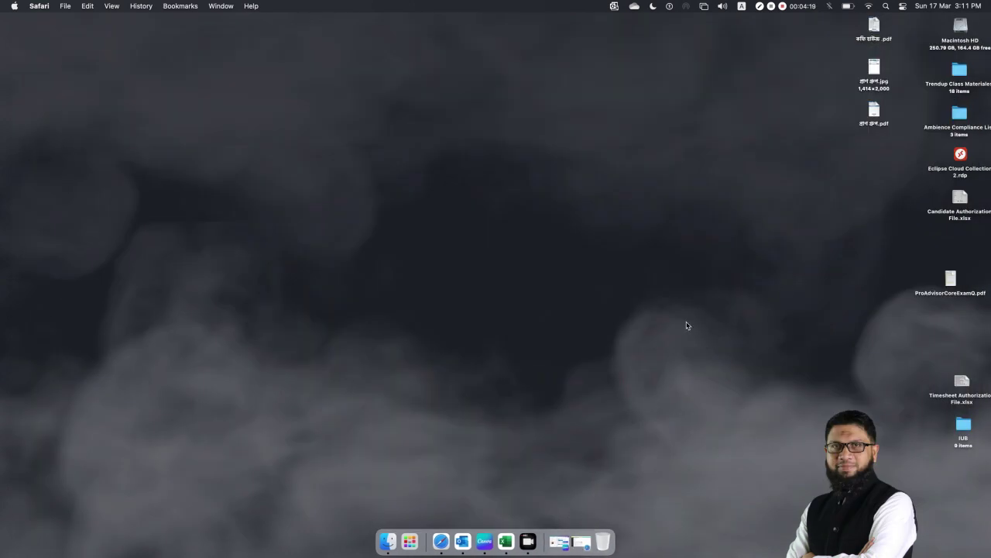
double_click(952, 275)
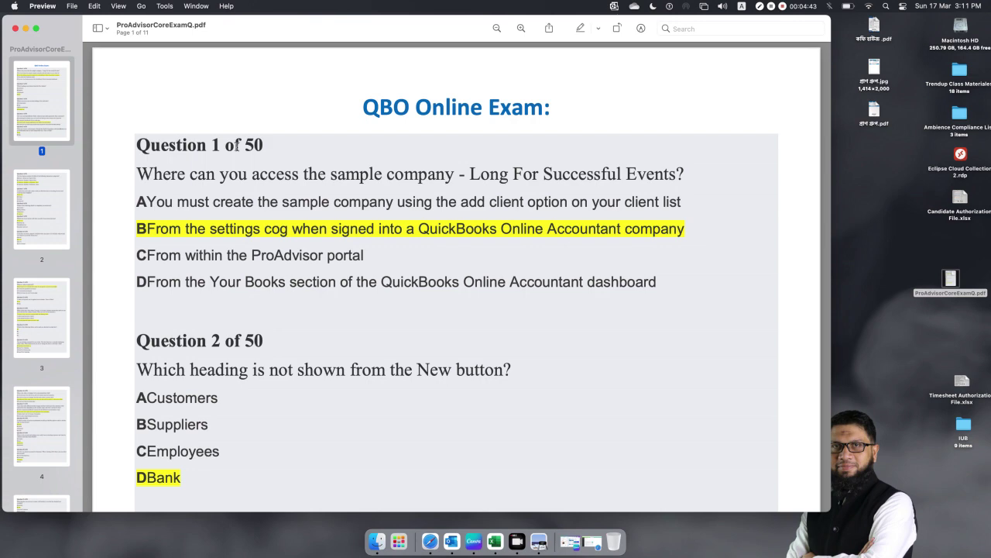
- Read through questions 1 to 10 of the QBO Online Exam and their highlighted answers, and close the PDF
scroll(237, 146, down, 10)
scroll(237, 147, down, 8)
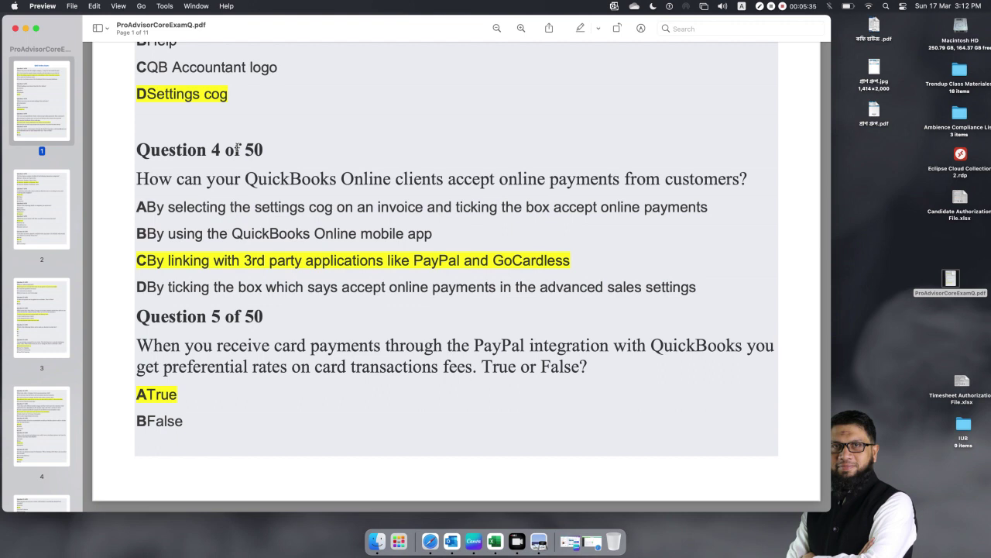
scroll(236, 149, down, 10)
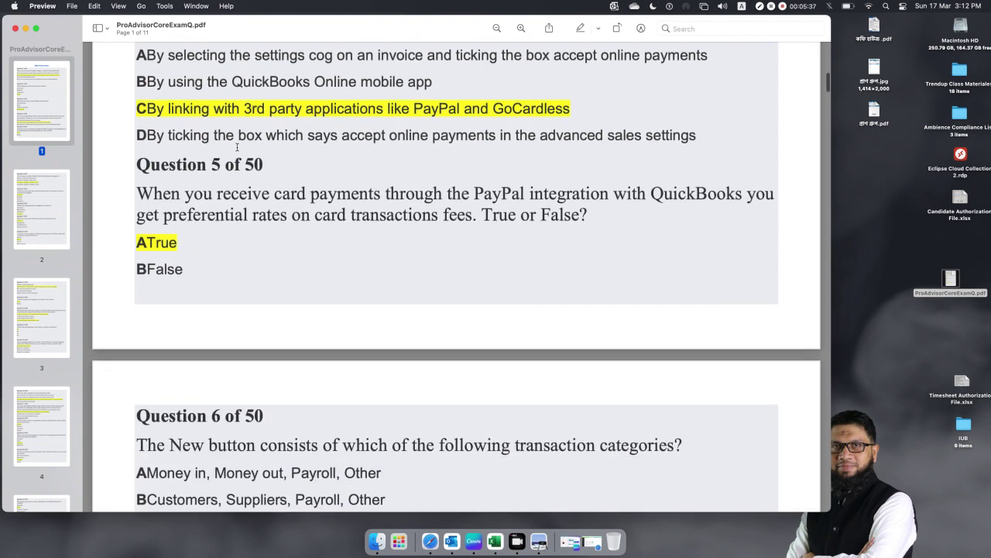
scroll(237, 149, down, 10)
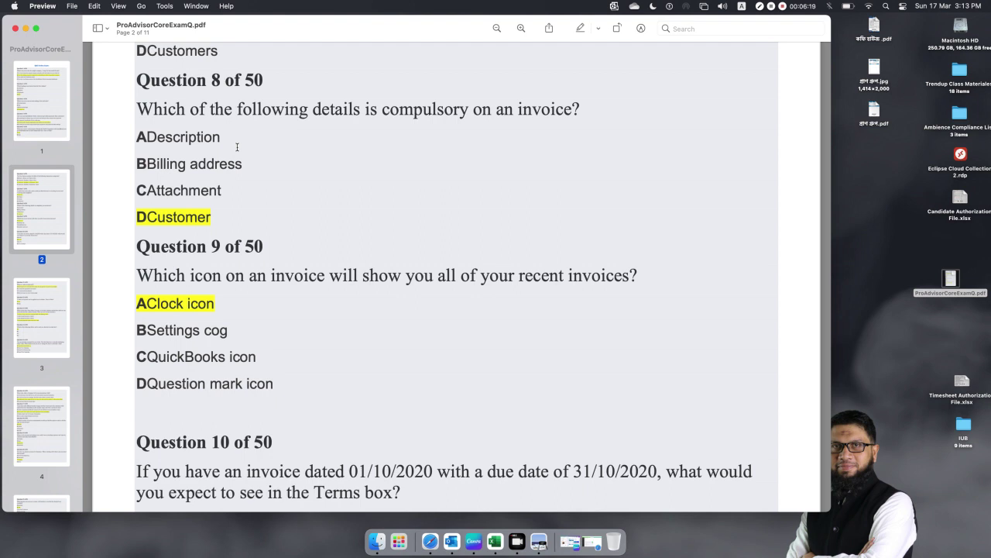
scroll(237, 147, down, 5)
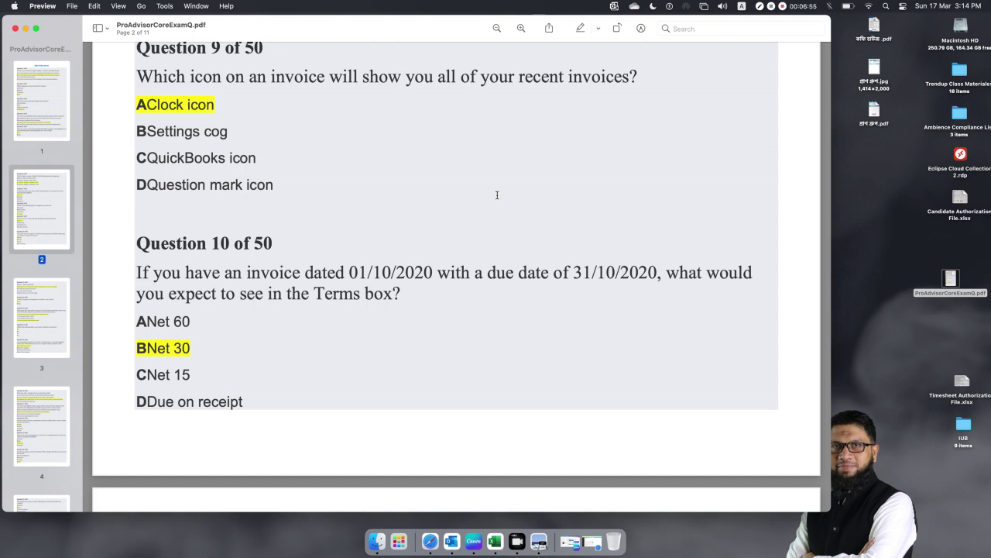
scroll(498, 194, up, 2)
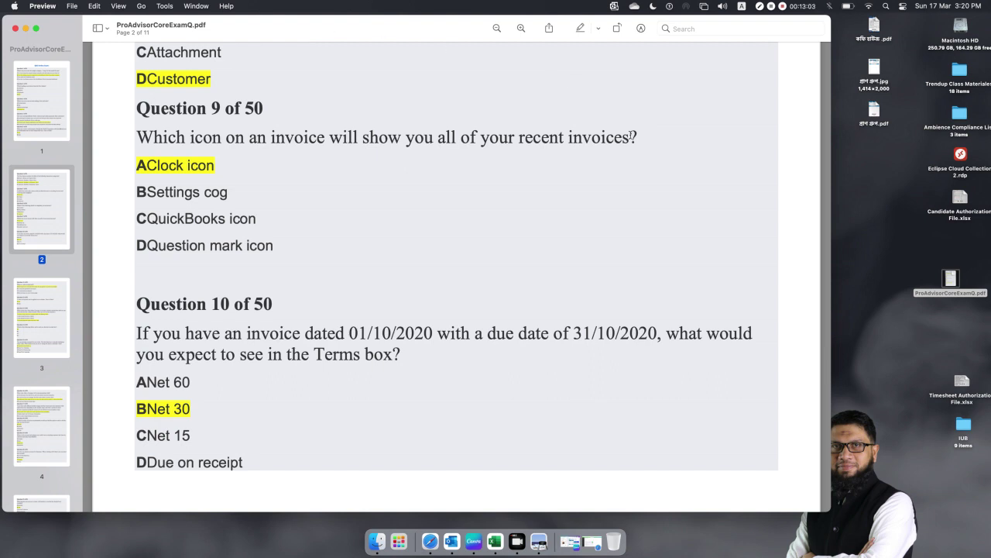
drag(832, 245, 948, 246)
scroll(481, 325, up, 10)
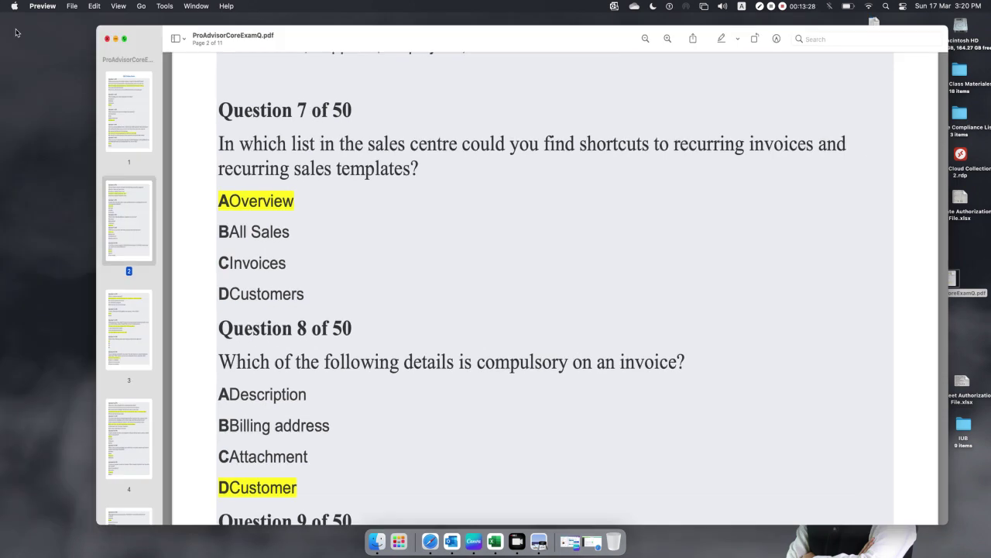
click(15, 29)
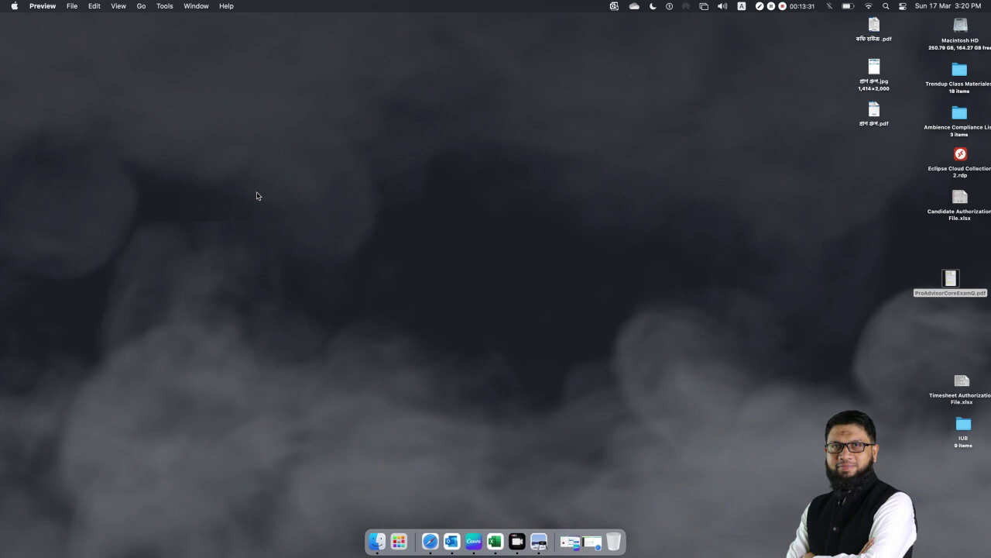
- Switch back to QuickBooks in Safari, view the Expenses page, and look through the list of suppliers
click(433, 535)
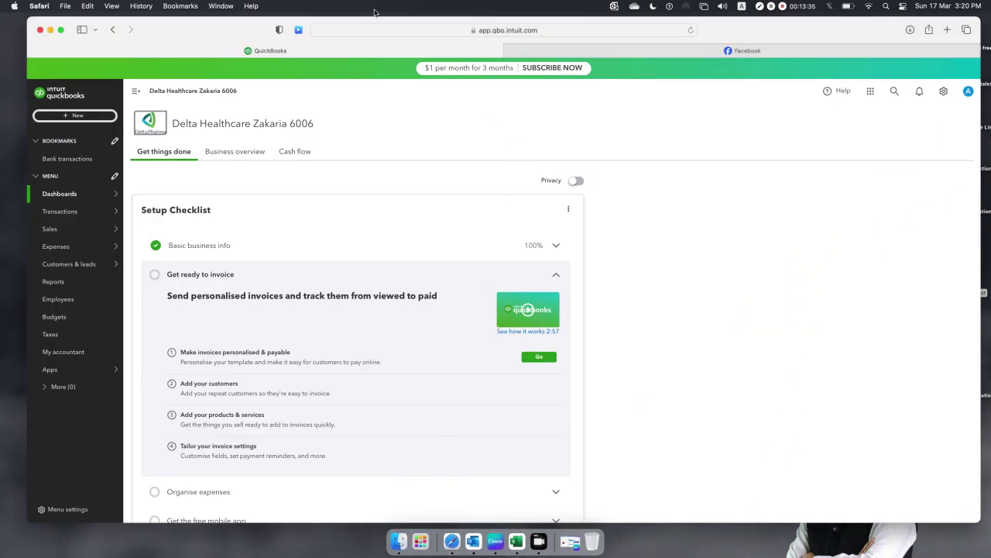
mouse_move(88, 244)
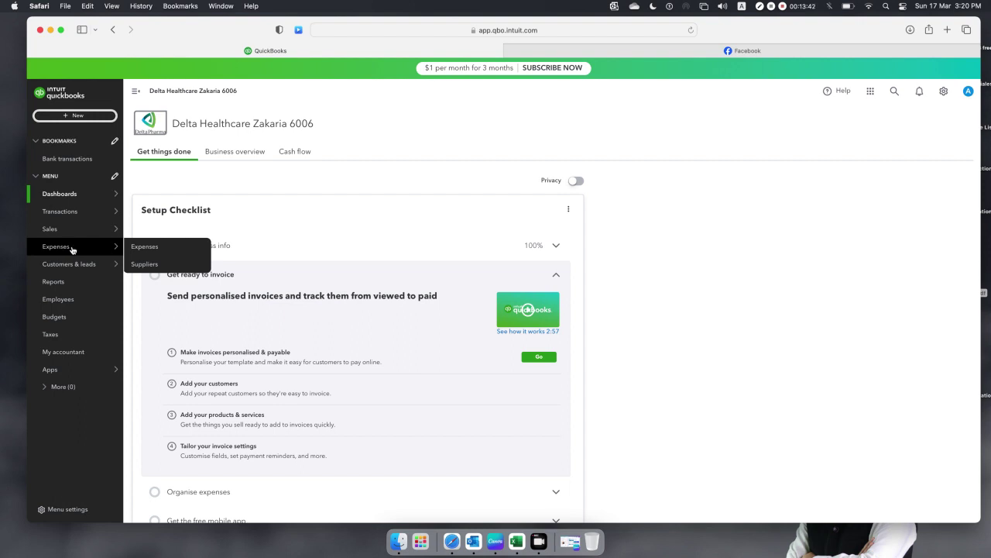
click(64, 249)
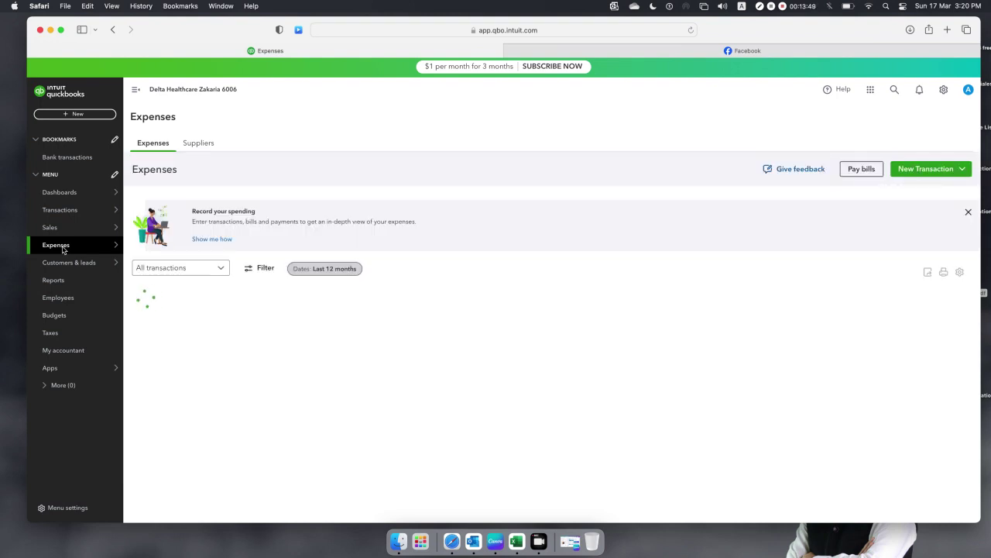
mouse_move(51, 228)
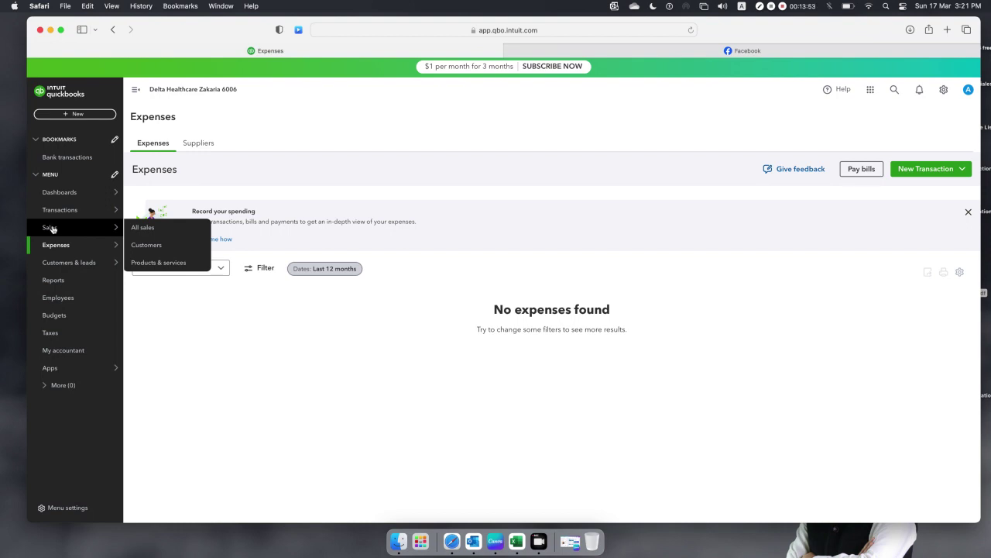
mouse_move(57, 250)
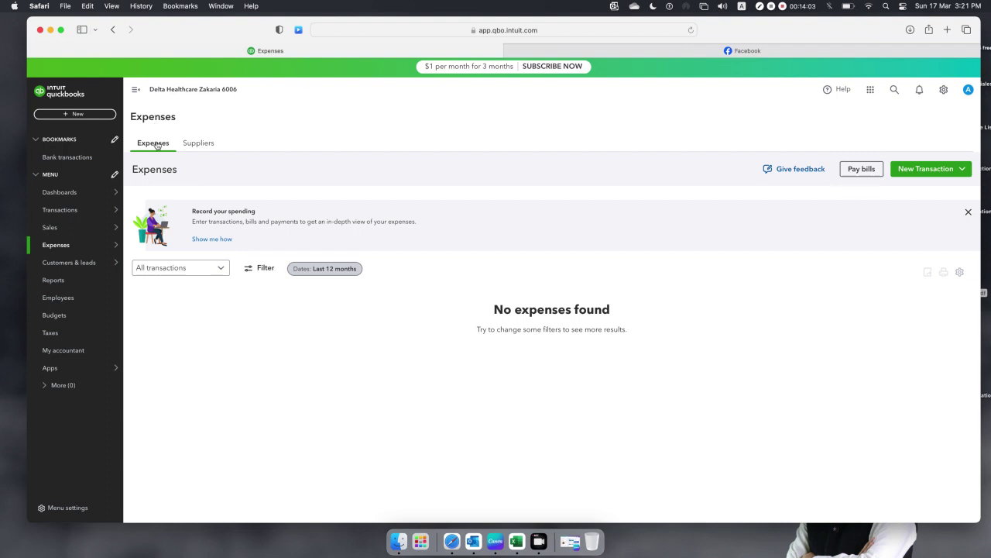
click(196, 144)
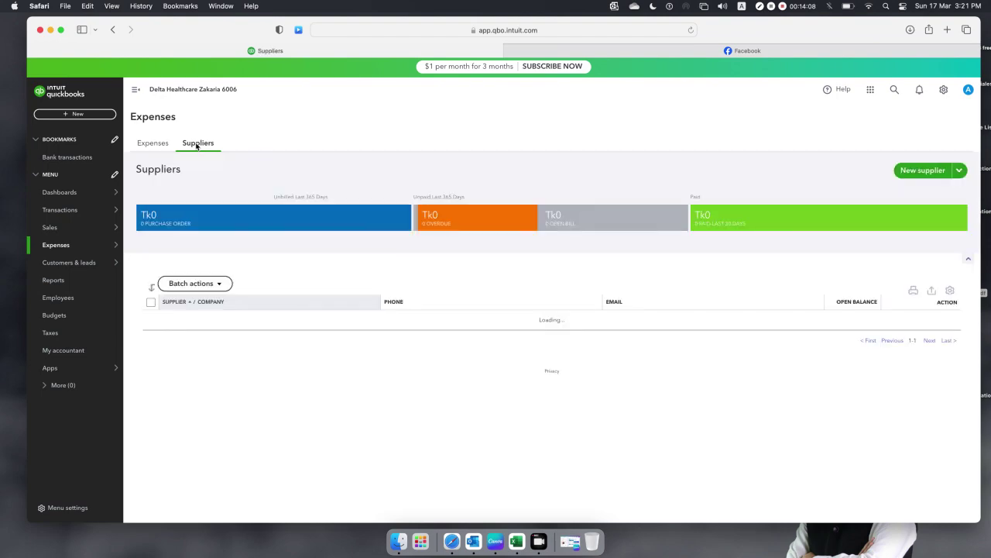
scroll(376, 352, down, 3)
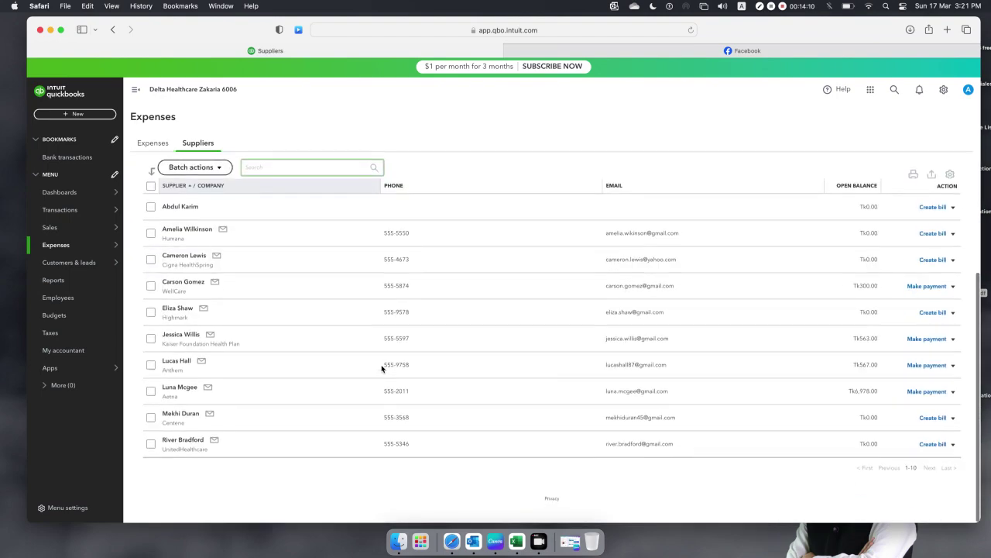
scroll(382, 369, up, 3)
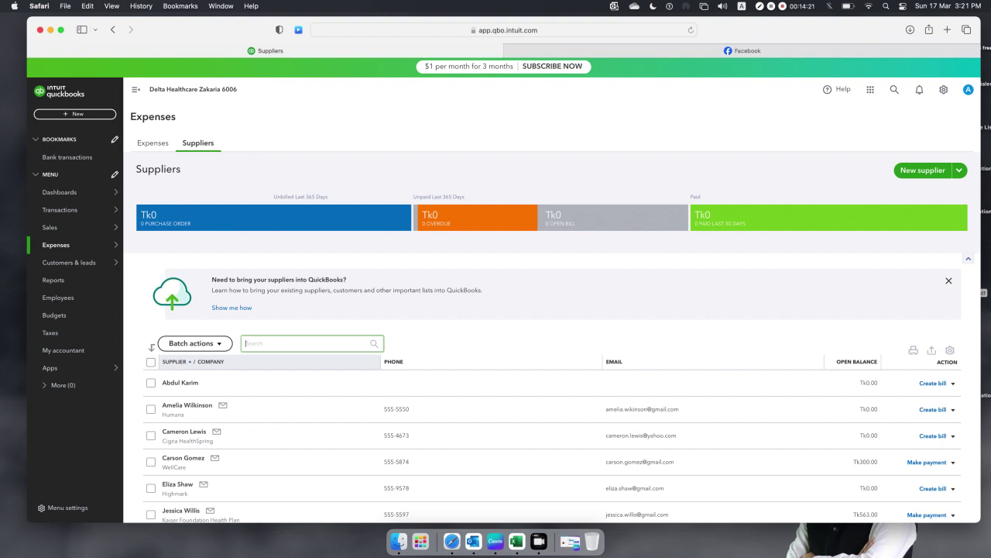
- Open the supplier import page to view its file upload option, and close it without importing
click(958, 172)
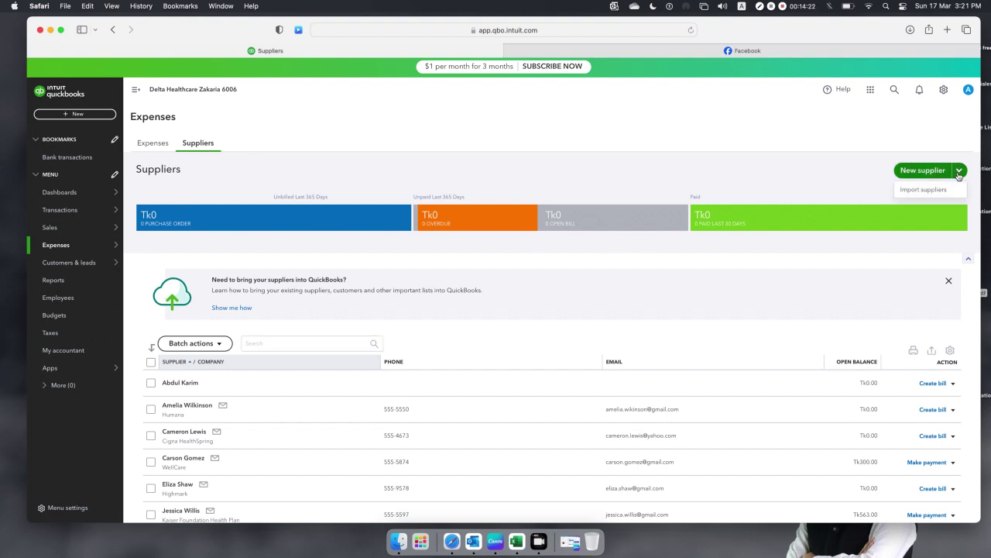
click(924, 192)
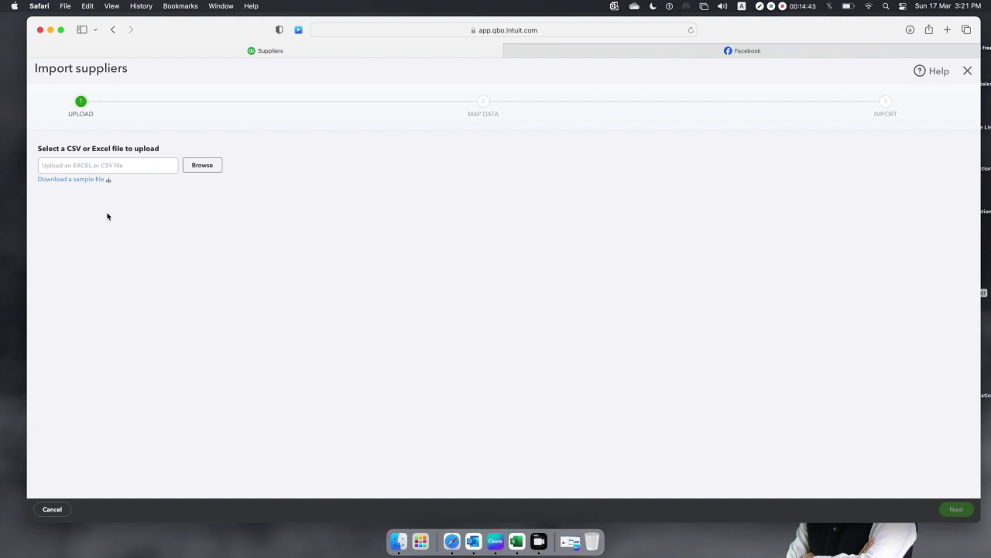
click(968, 71)
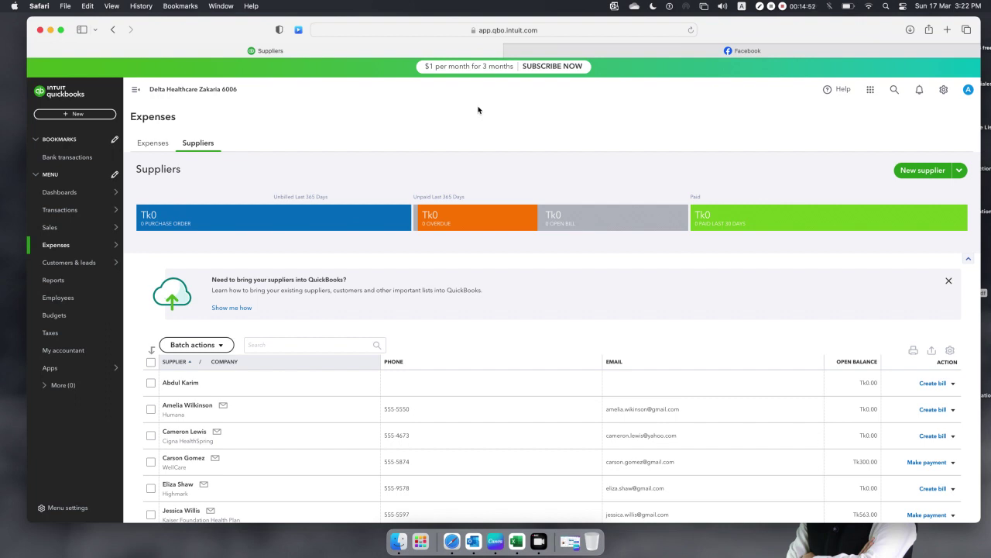
- Create a new purchase order and choose the Highmark contact as its supplier
click(71, 114)
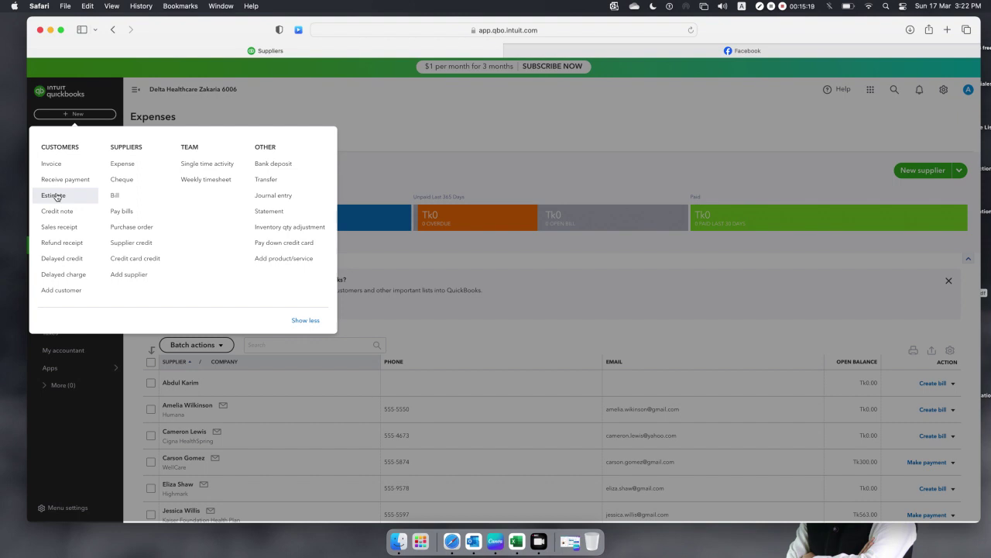
click(145, 228)
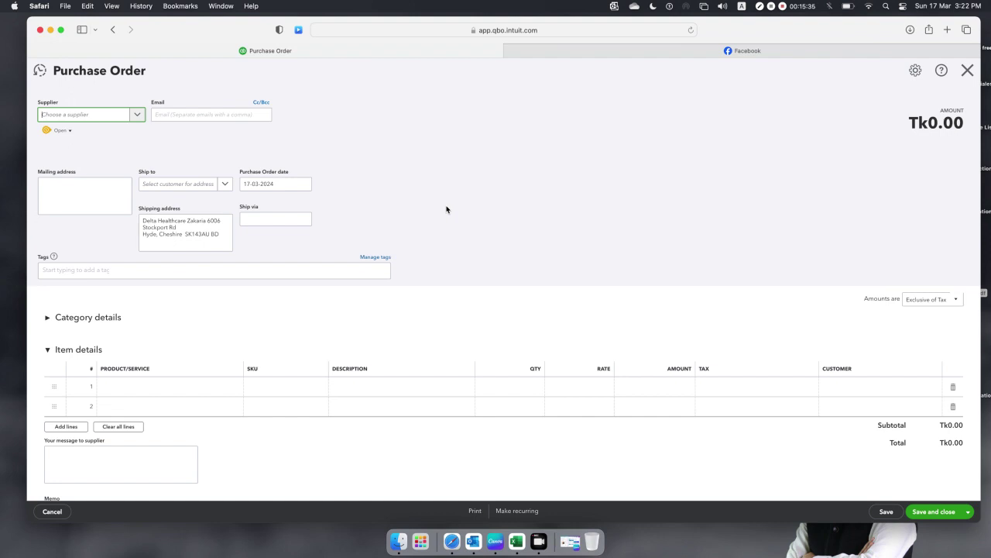
click(138, 116)
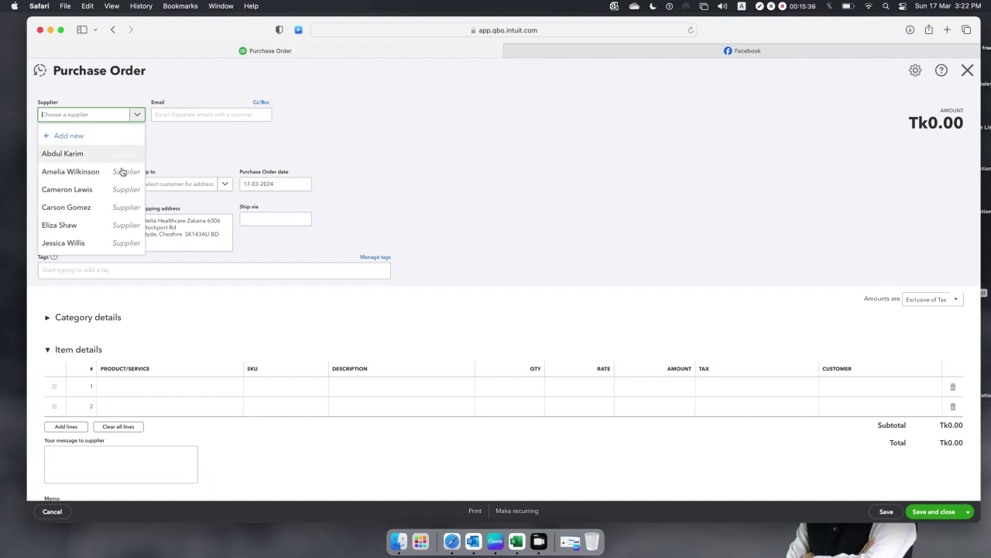
click(116, 223)
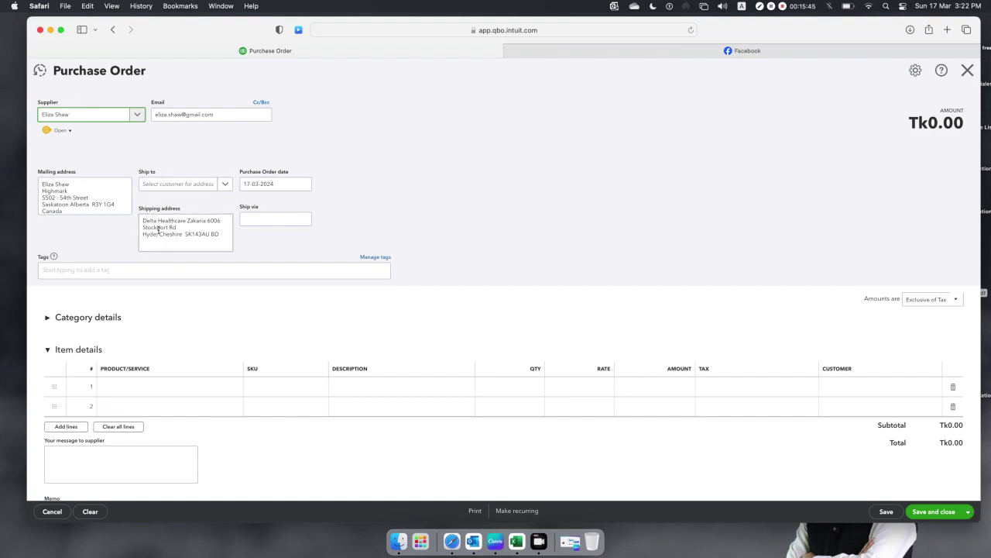
- Set the purchase order date to 01-03-2024
scroll(334, 182, down, 2)
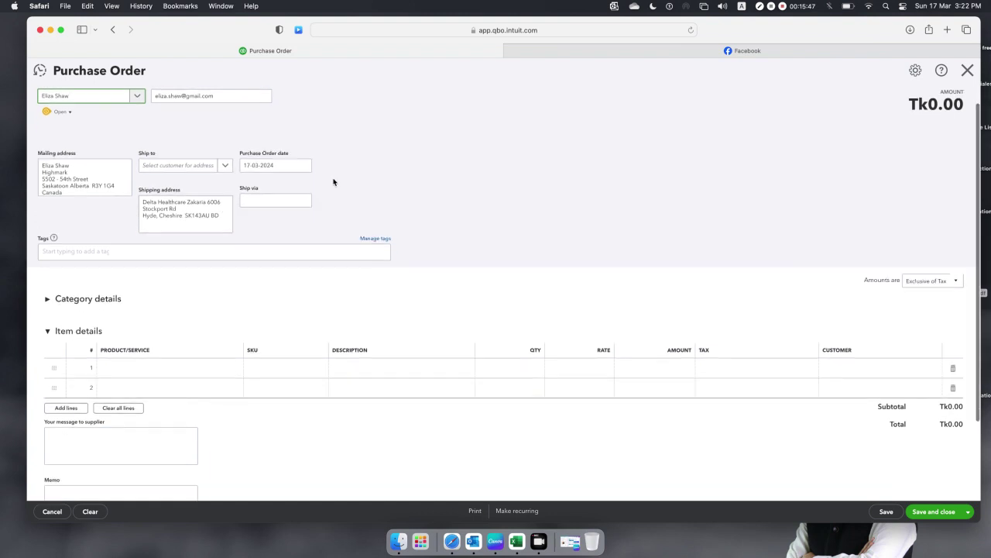
click(304, 151)
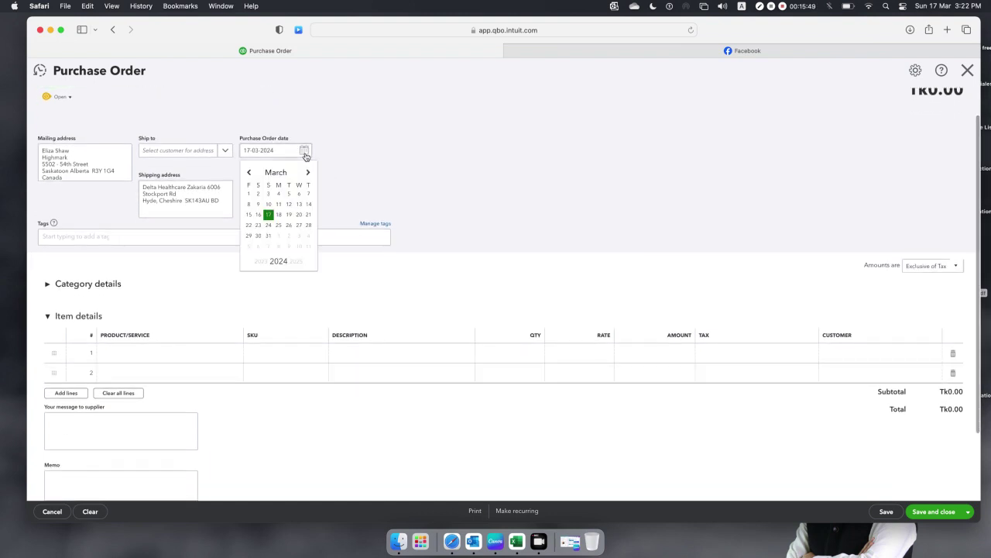
click(249, 194)
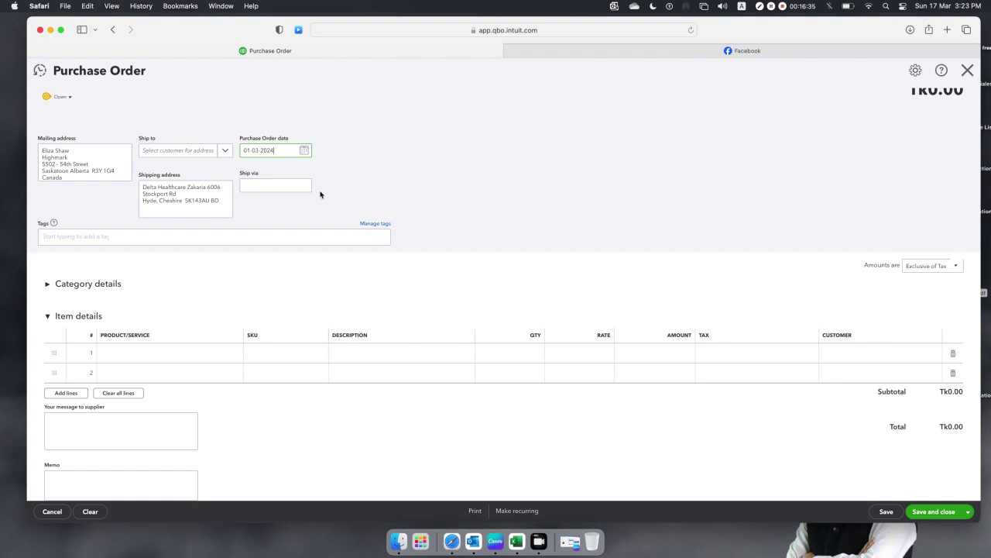
- Expand the purchase order's category details, examine the expense categories available for the first line, and collapse the section
scroll(321, 195, down, 3)
scroll(321, 195, up, 3)
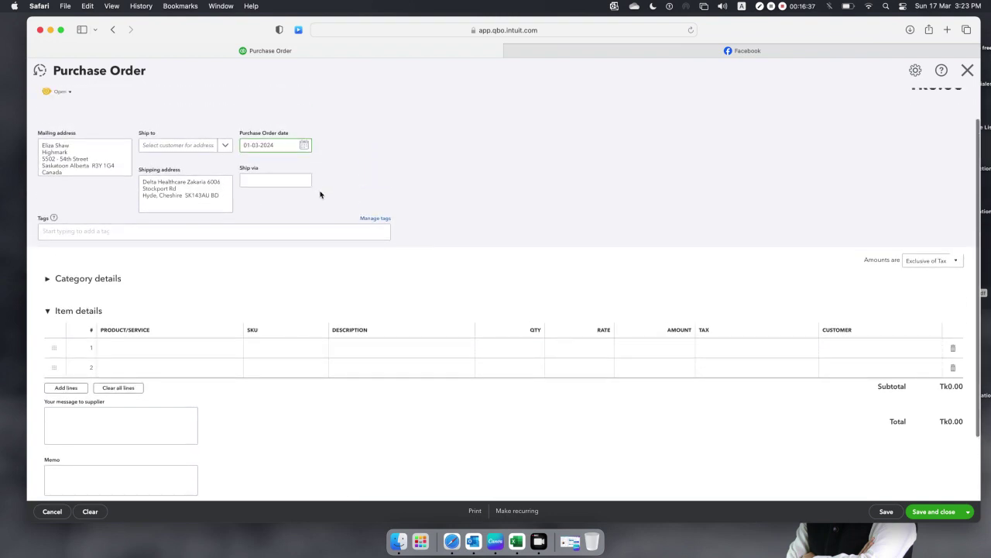
scroll(321, 194, down, 2)
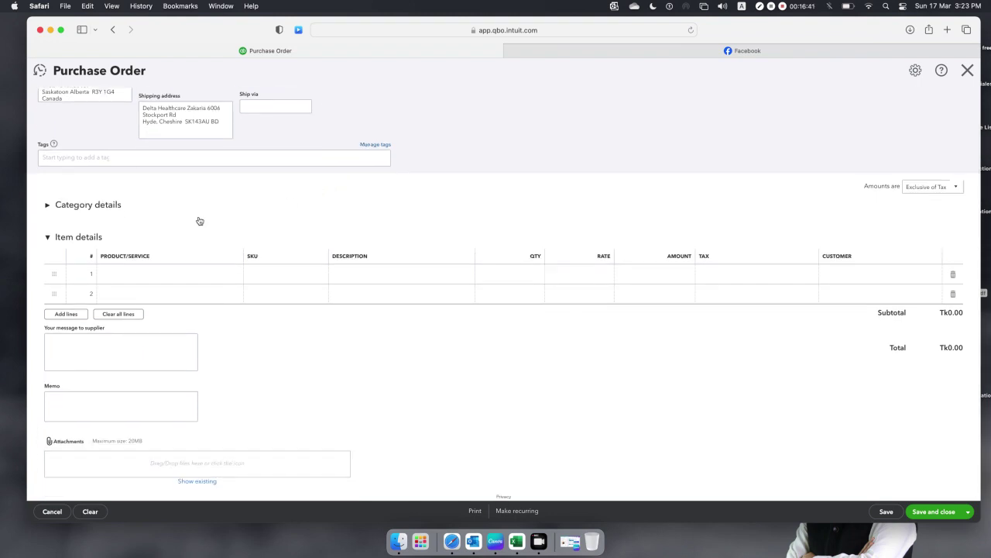
click(46, 208)
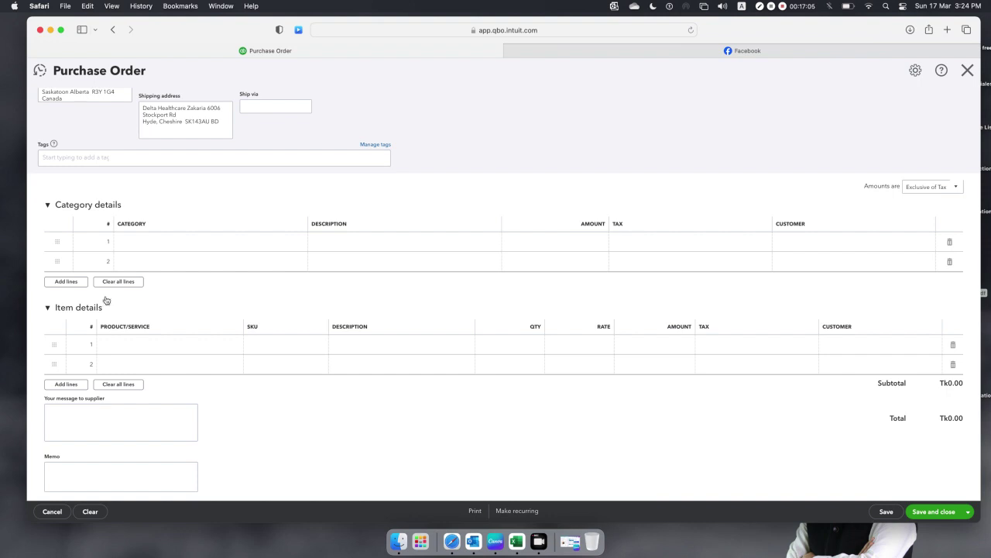
click(220, 249)
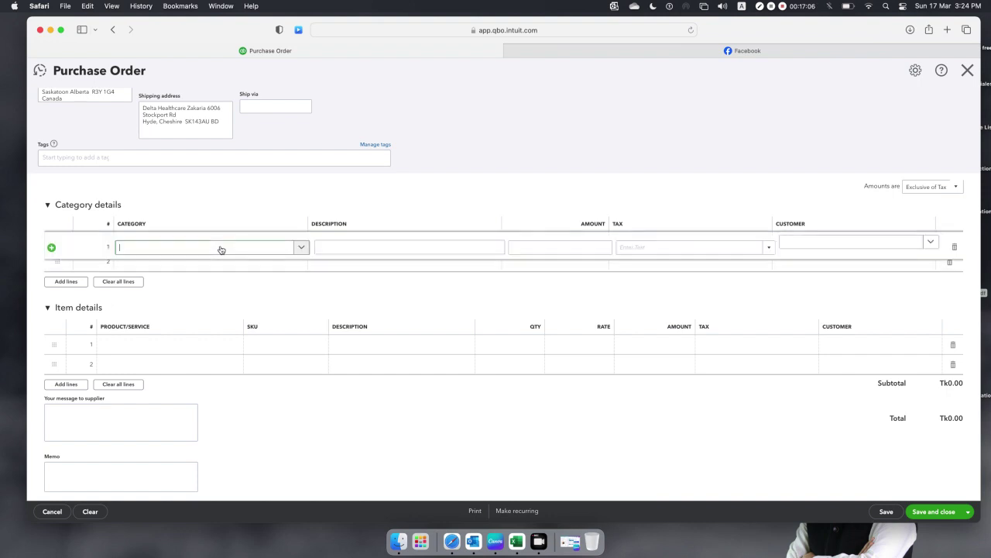
click(302, 248)
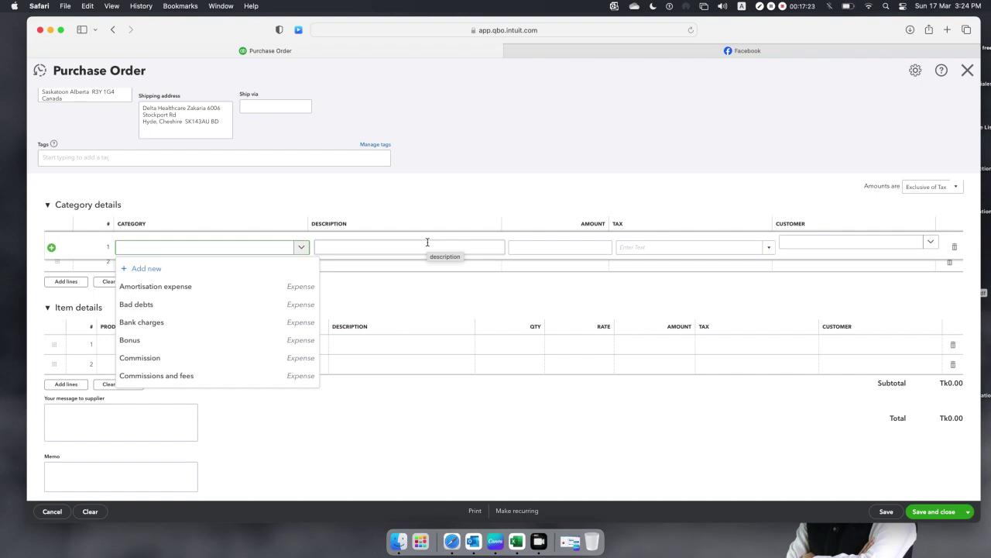
click(48, 205)
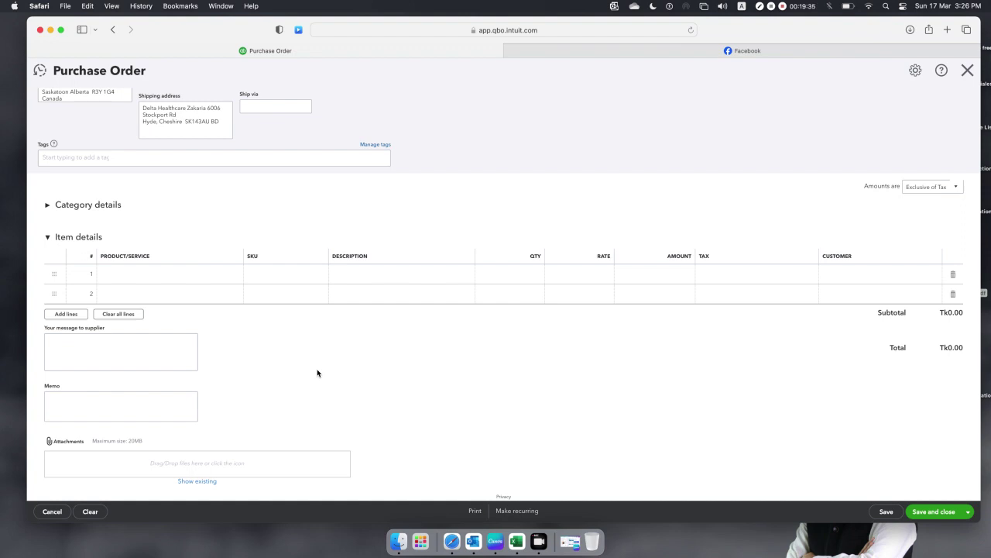
- Add the inventory item Face Mask to the first item line with a quantity of 100, keeping the default rate
click(201, 278)
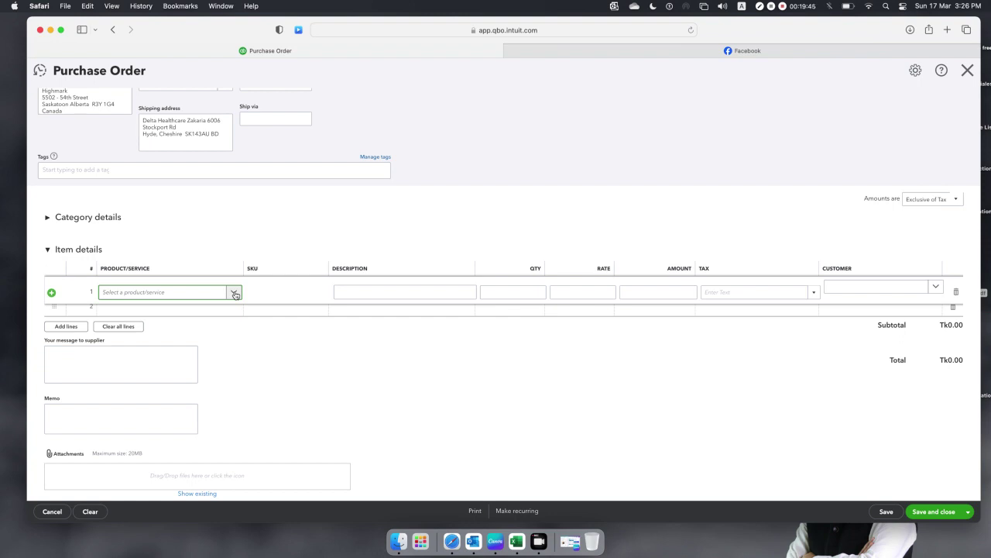
click(234, 293)
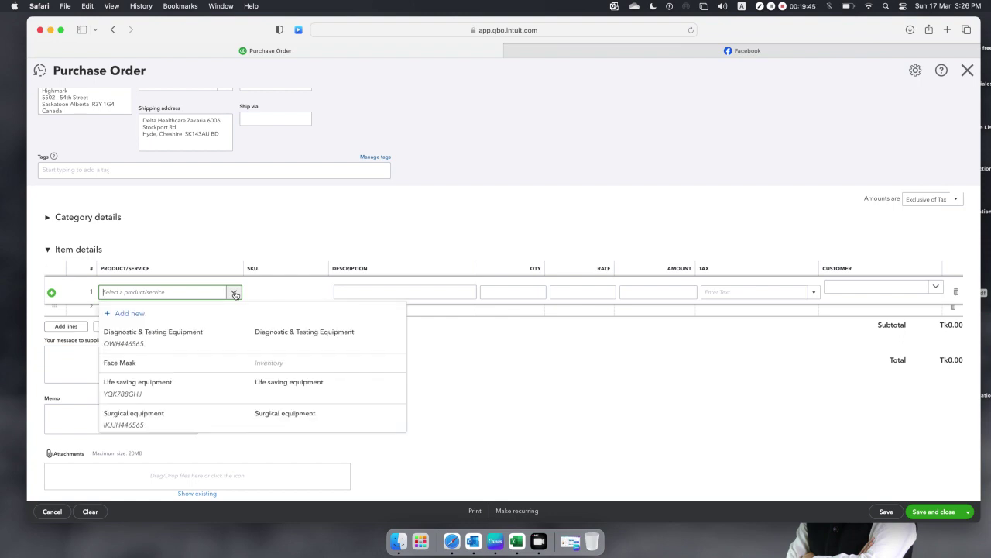
click(216, 363)
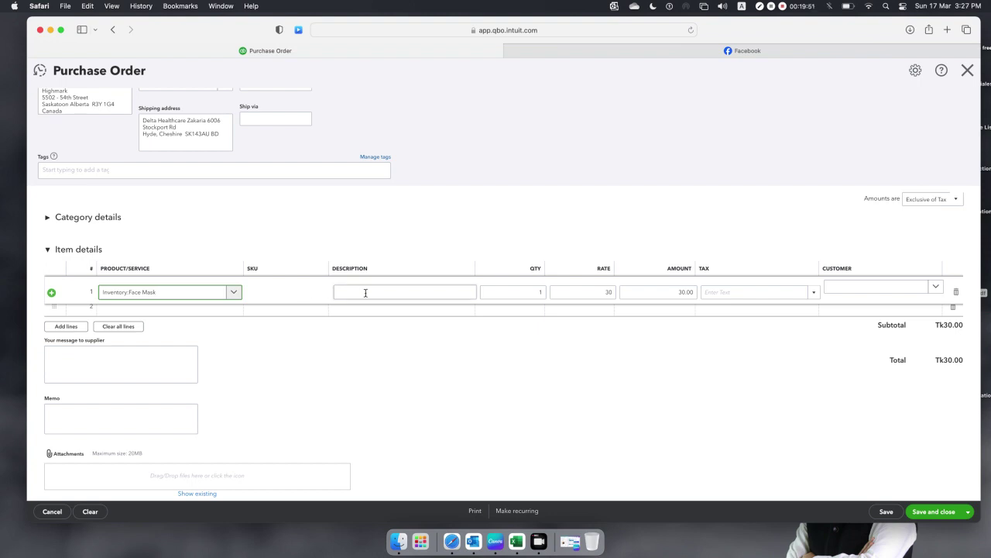
click(524, 289)
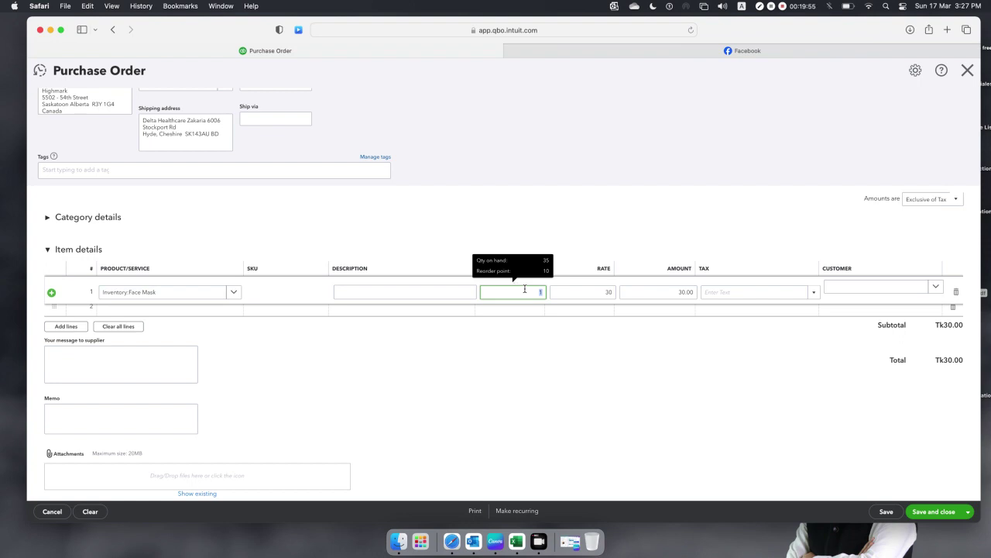
text(100)
click(574, 344)
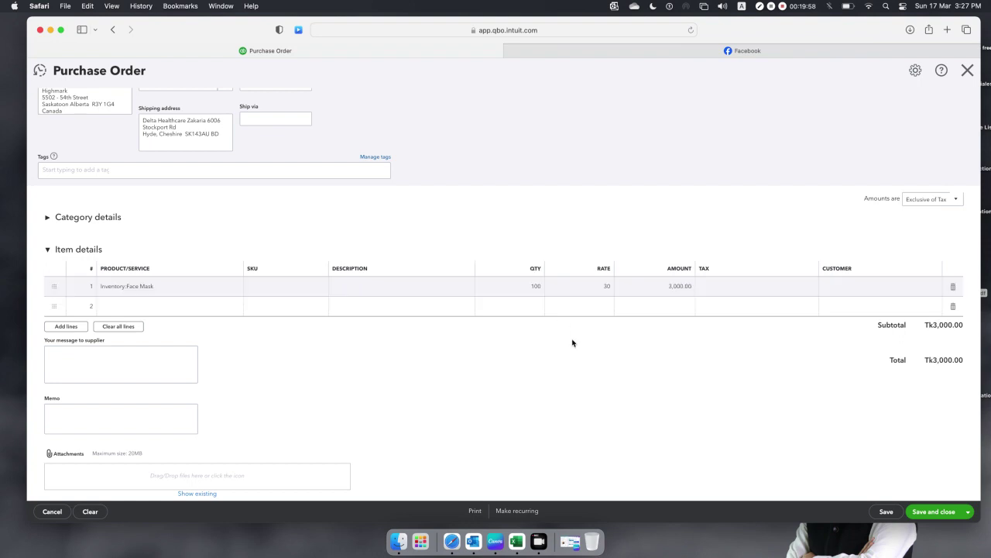
click(599, 290)
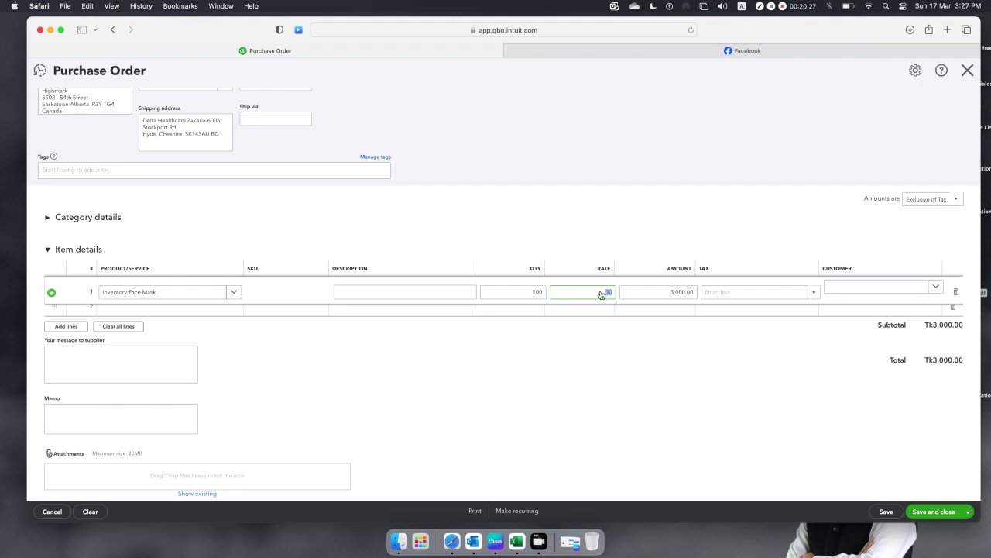
click(608, 357)
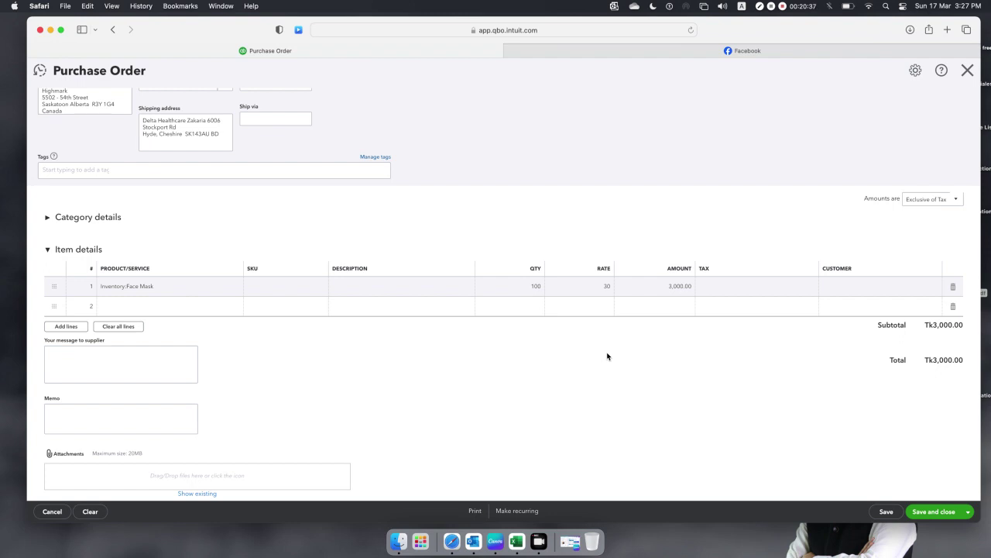
- Apply Purchase Tax 8% to the Face Mask line and set its rate to 32
click(784, 286)
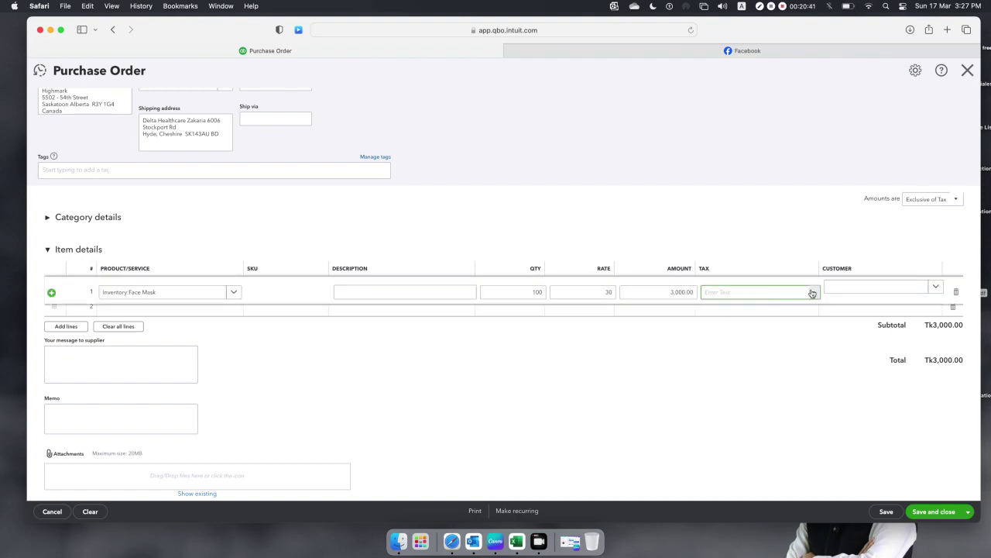
click(814, 292)
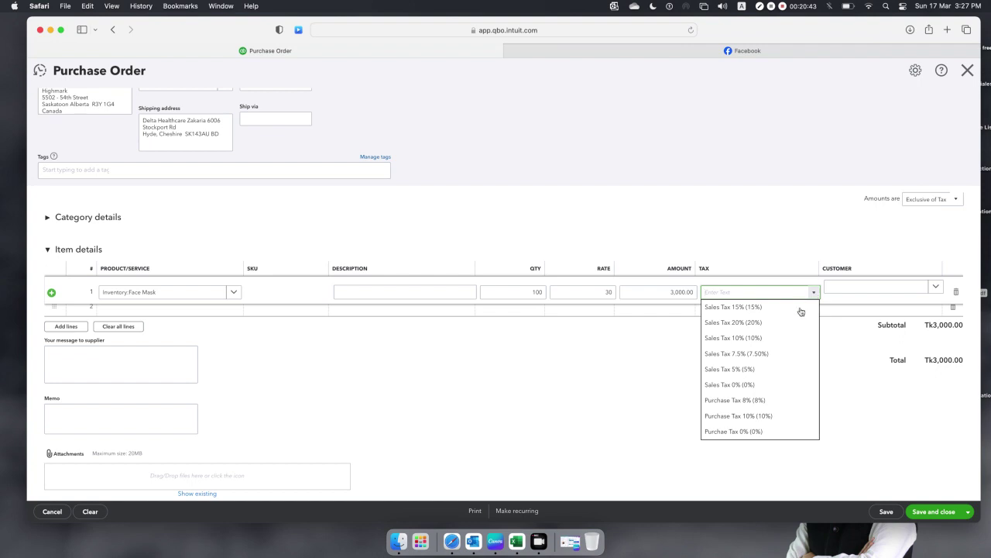
click(779, 401)
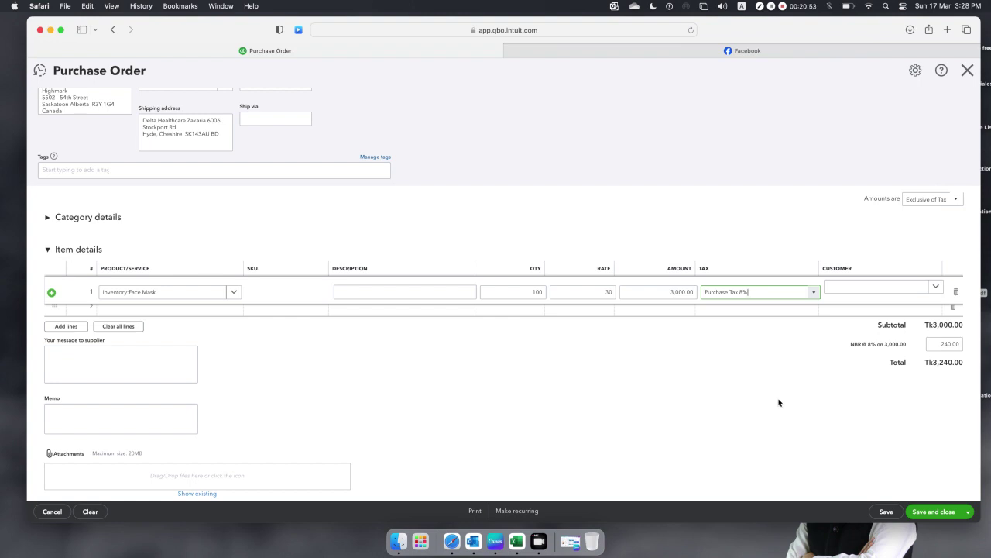
click(612, 292)
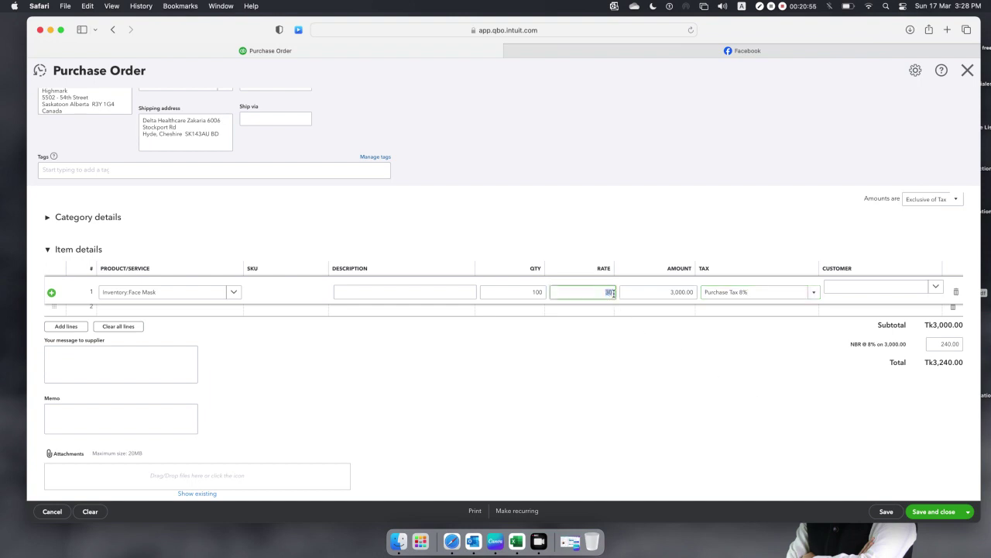
key(BackSpace)
text(32)
click(584, 176)
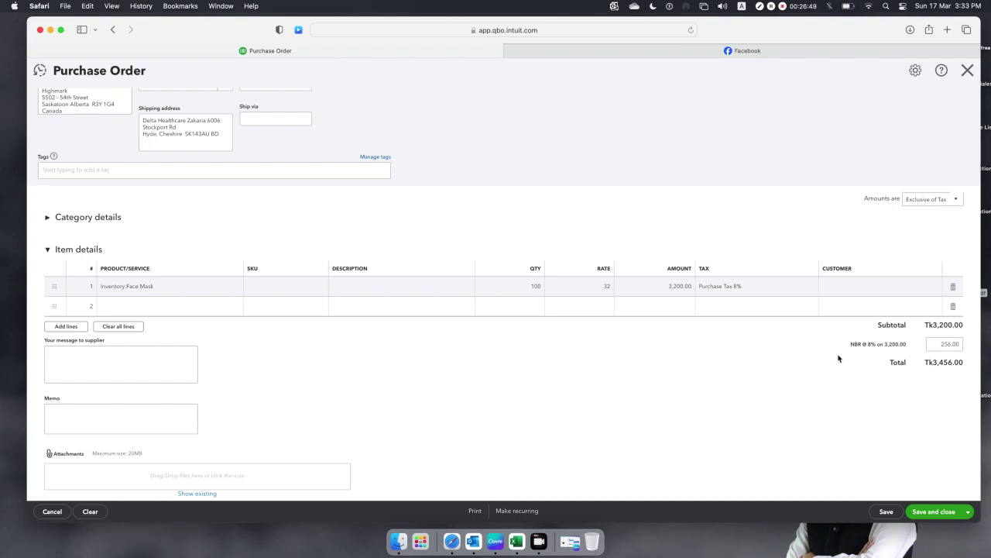
- Leave the supplier message and memo blank, and save and close the purchase order
scroll(609, 341, down, 1)
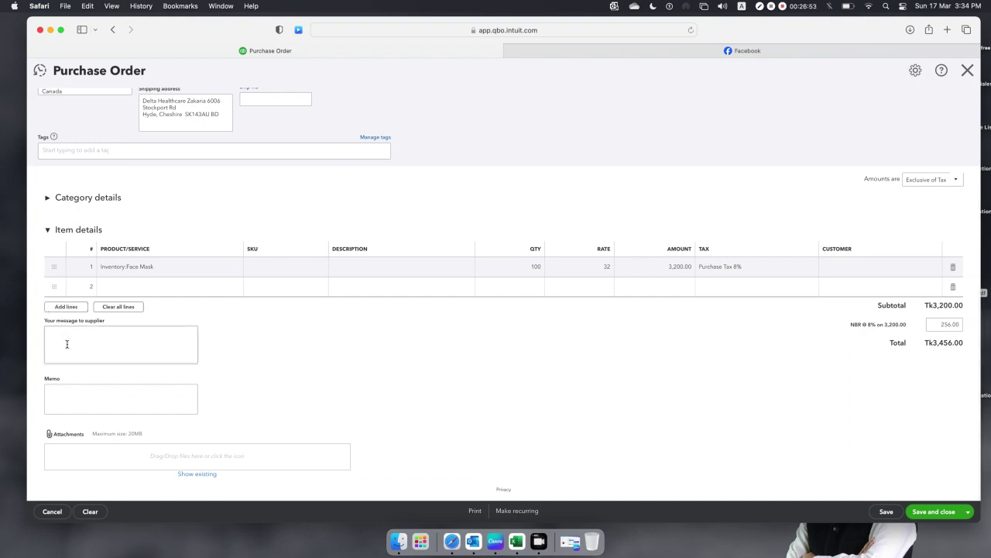
scroll(67, 344, down, 2)
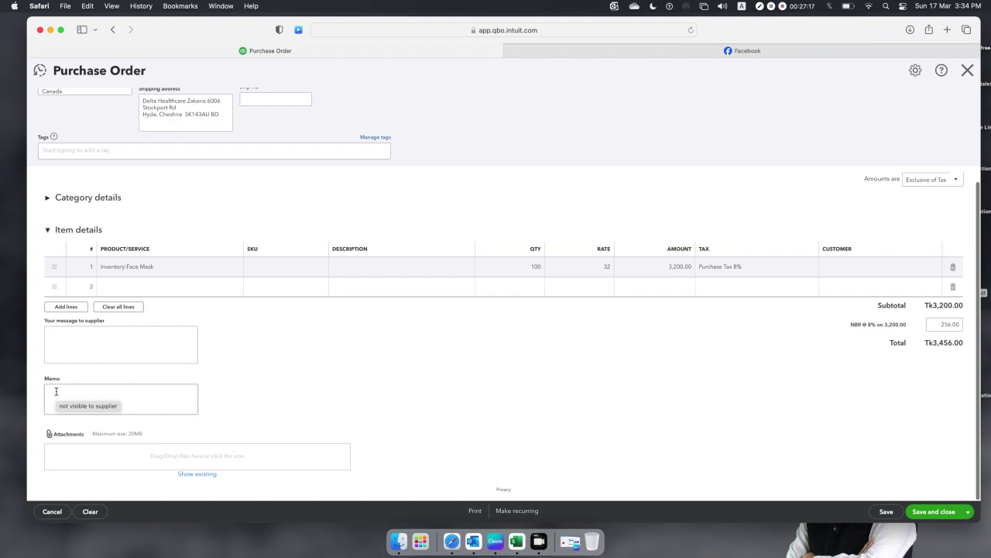
click(162, 343)
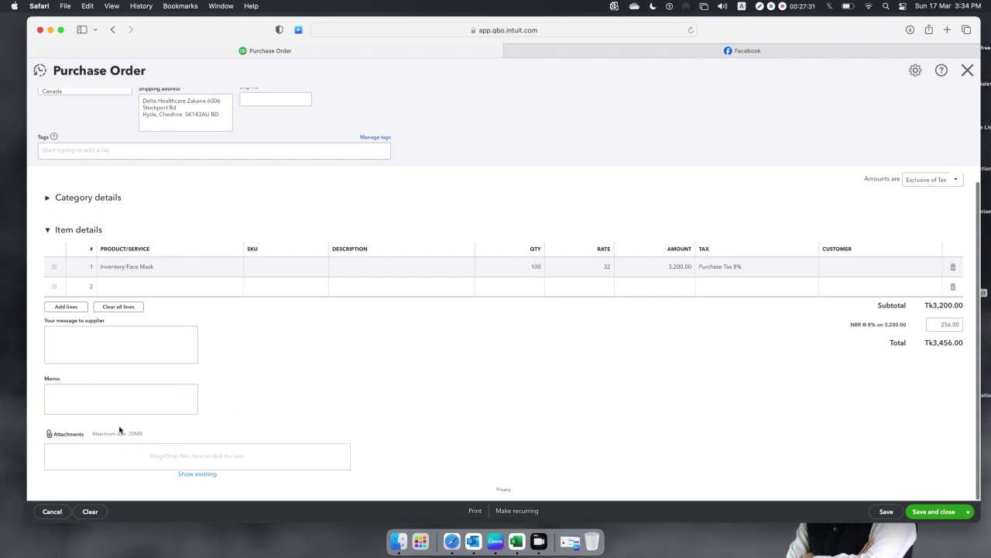
click(934, 512)
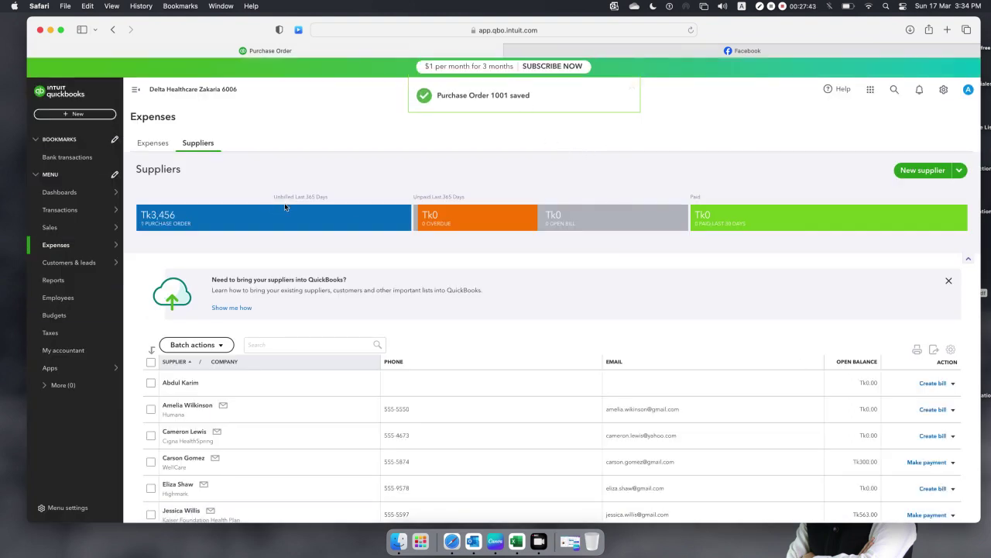
- Open the saved face mask purchase order from the expense transactions list and copy it to a bill
mouse_move(63, 246)
click(147, 248)
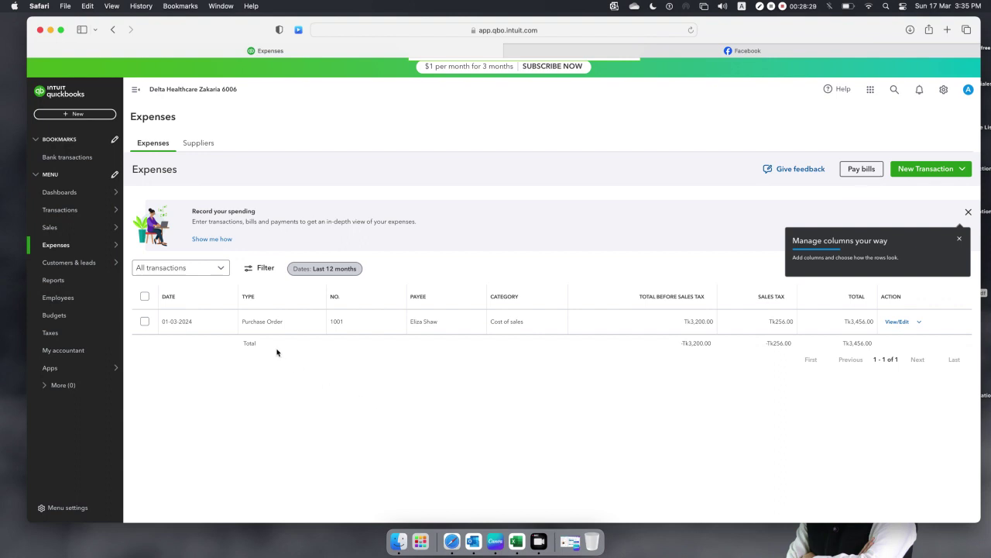
click(960, 238)
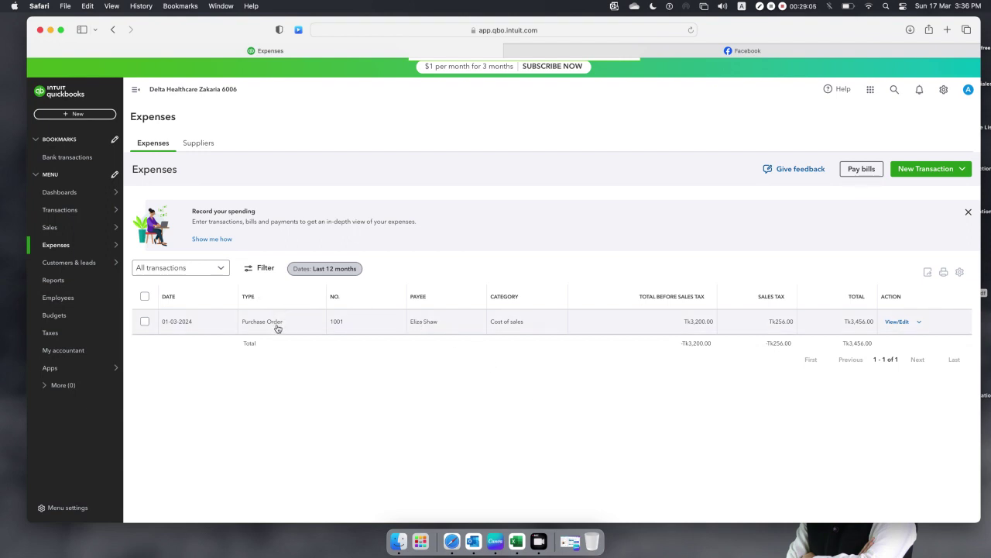
scroll(277, 328, down, 1)
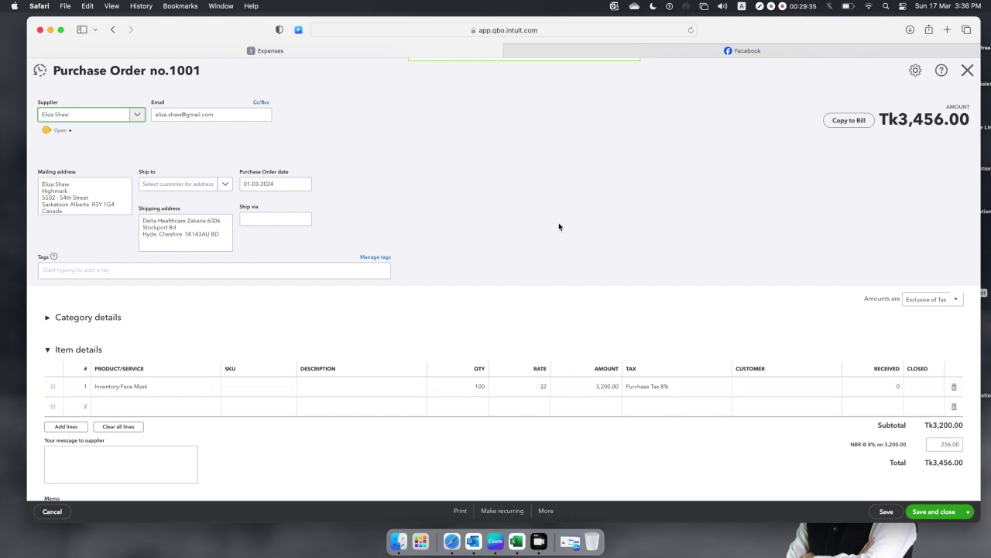
click(849, 121)
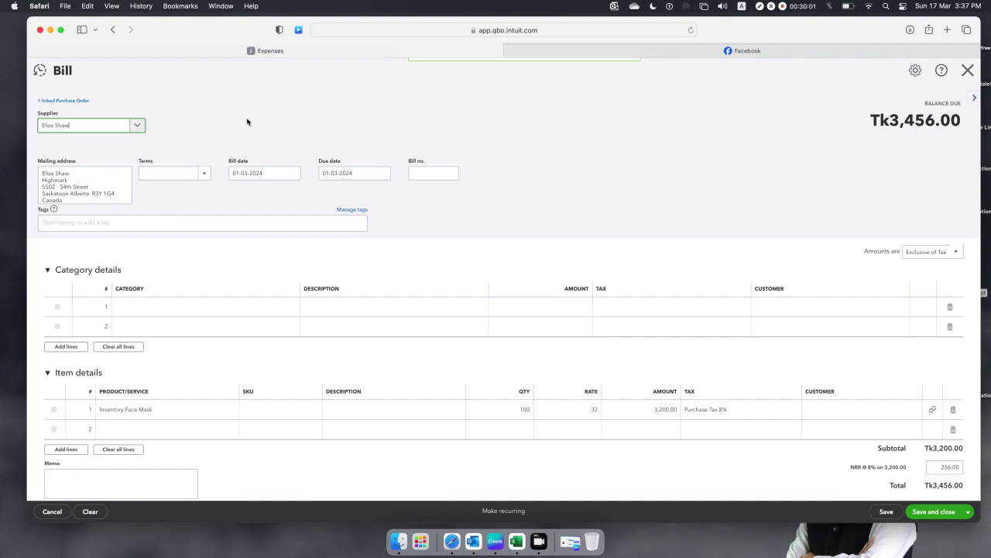
- Set the bill date to 06-03-2024 and the bill number to BILL 001, and save and close the bill
click(294, 174)
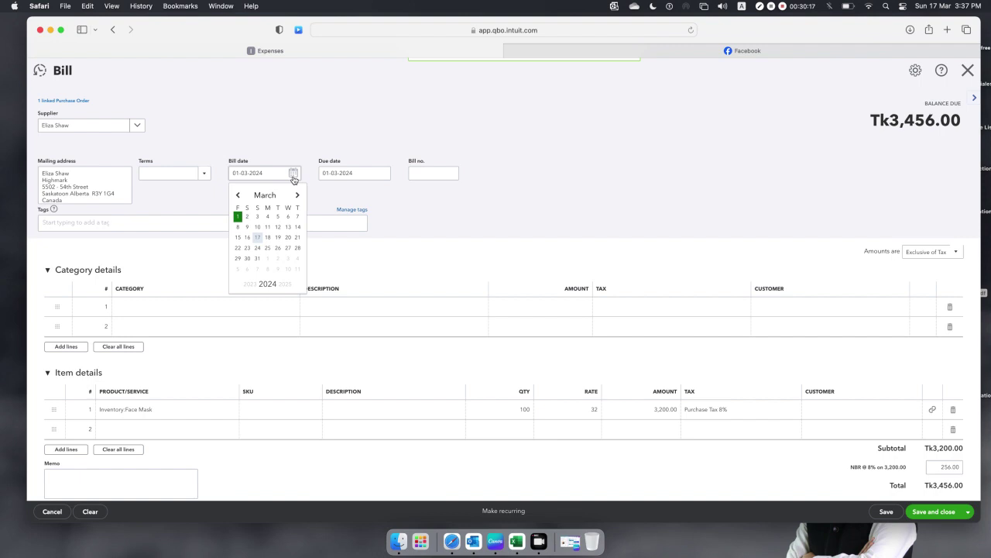
click(288, 216)
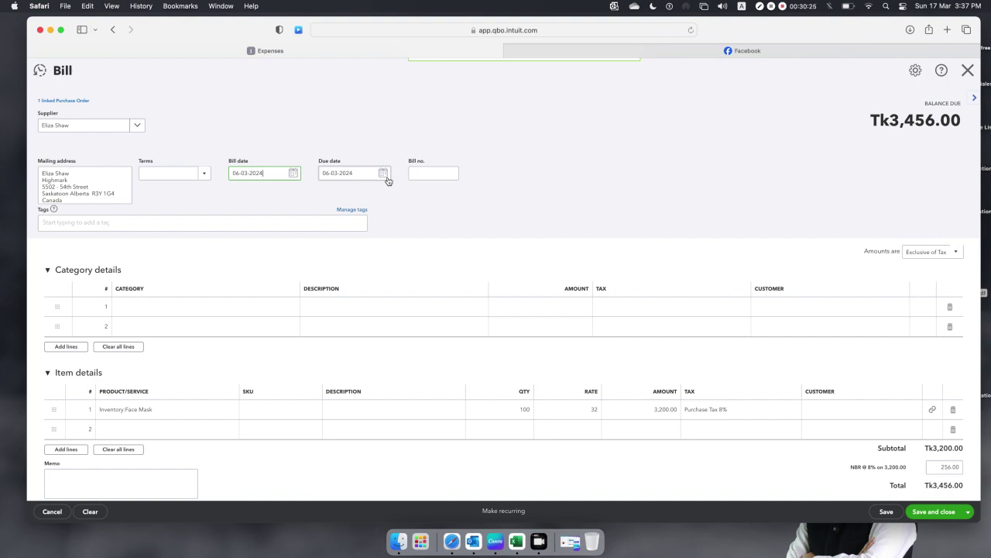
click(433, 173)
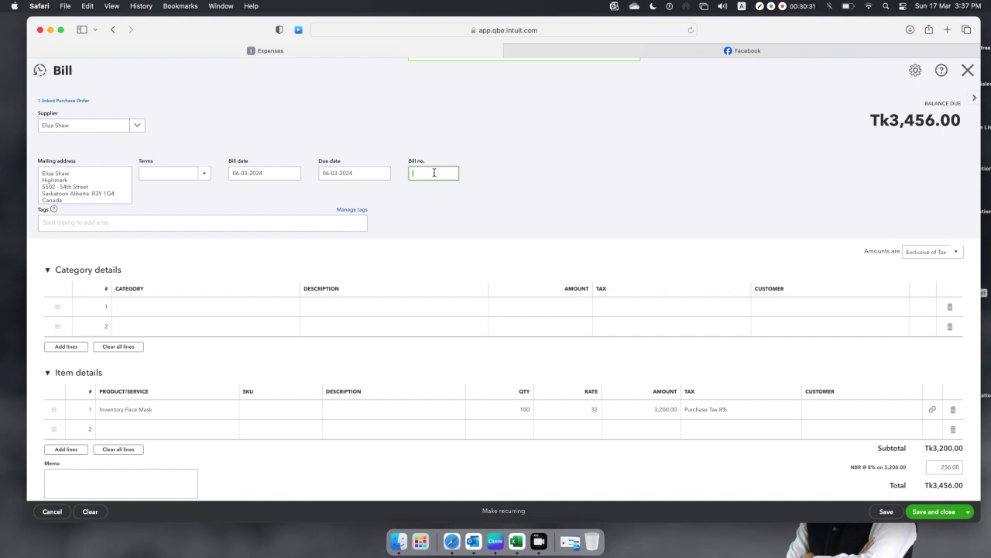
text(BILL 001)
click(462, 226)
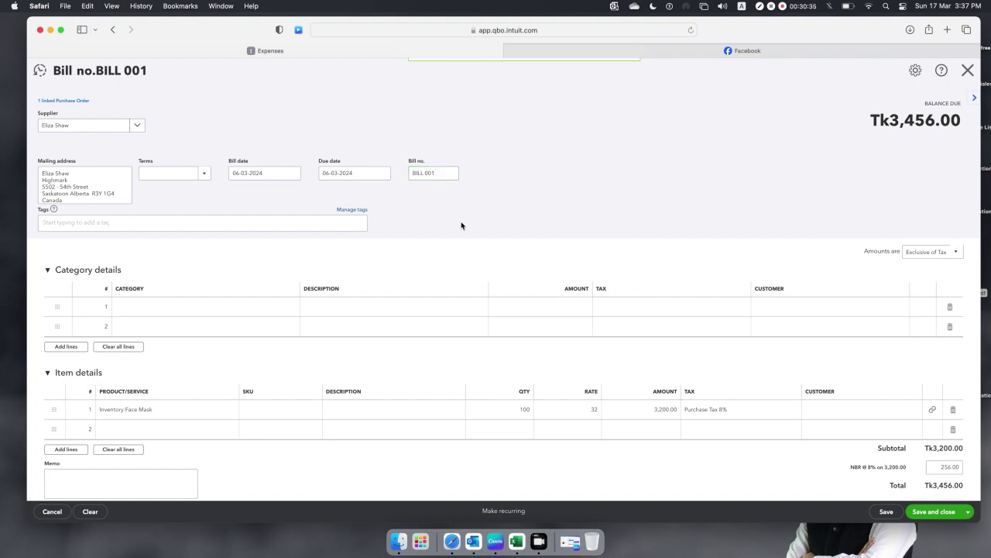
scroll(462, 226, down, 3)
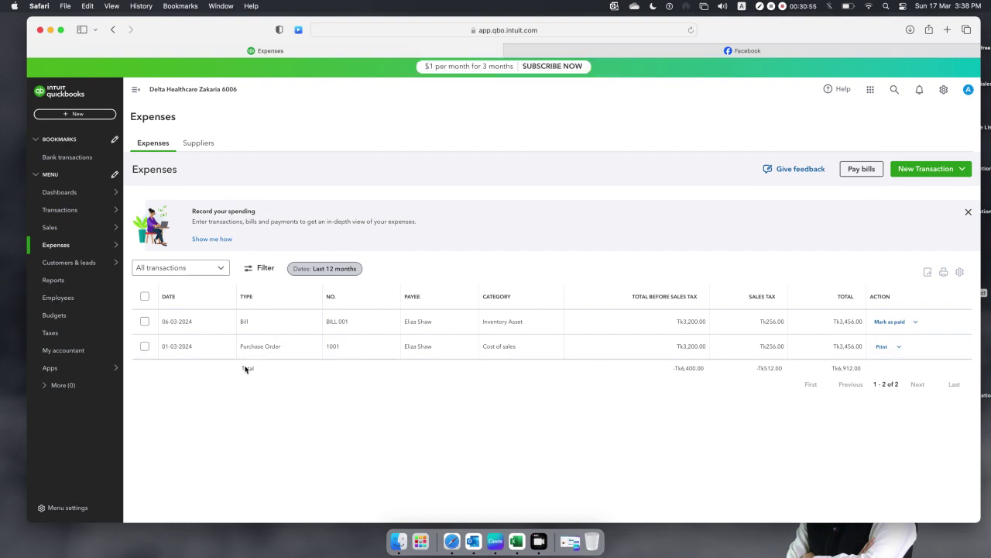
- Mark BILL 001 as paid from the expenses list, using Bank of America as the payment account
click(891, 325)
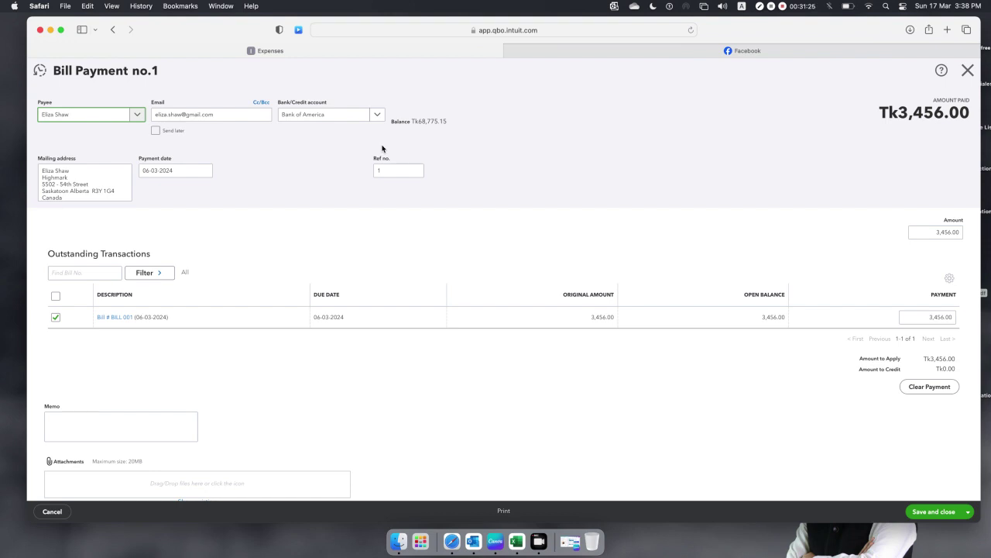
click(378, 113)
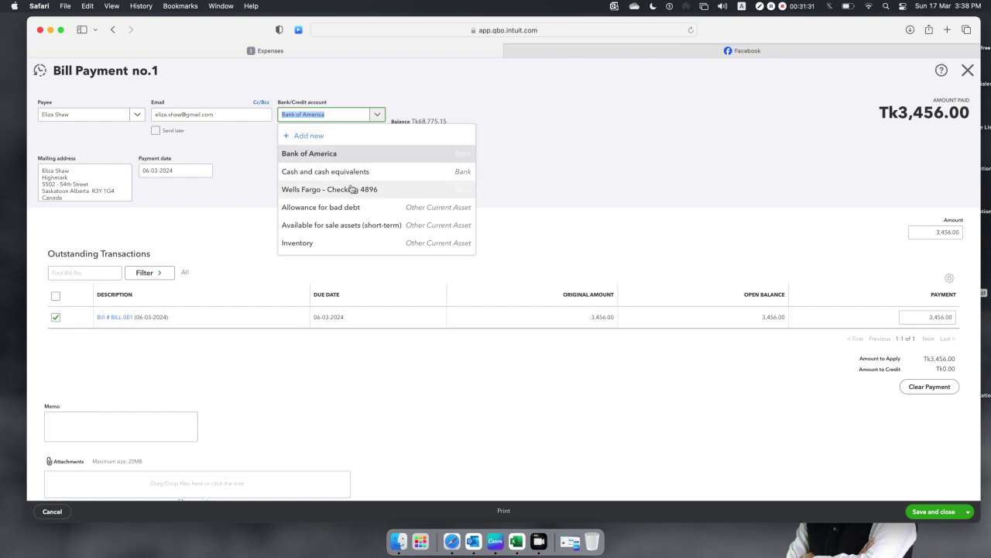
click(345, 157)
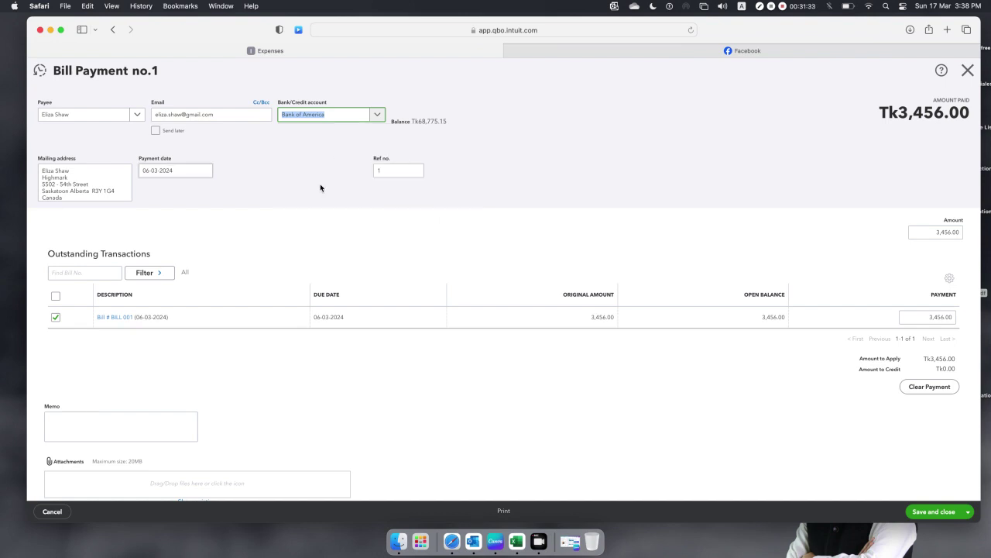
key(Tab)
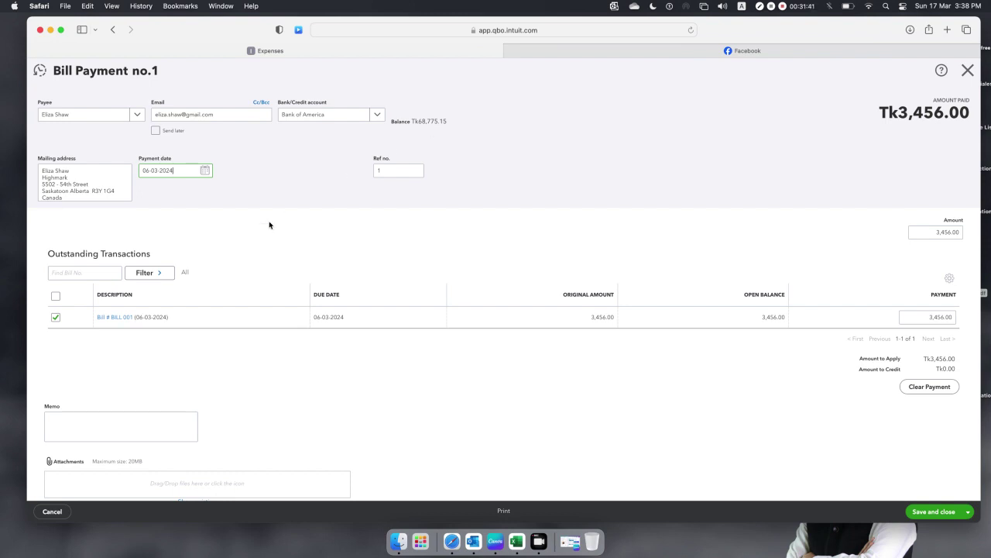
- Set the bill payment date to 10-03-2024, and save and close the payment
scroll(270, 225, down, 1)
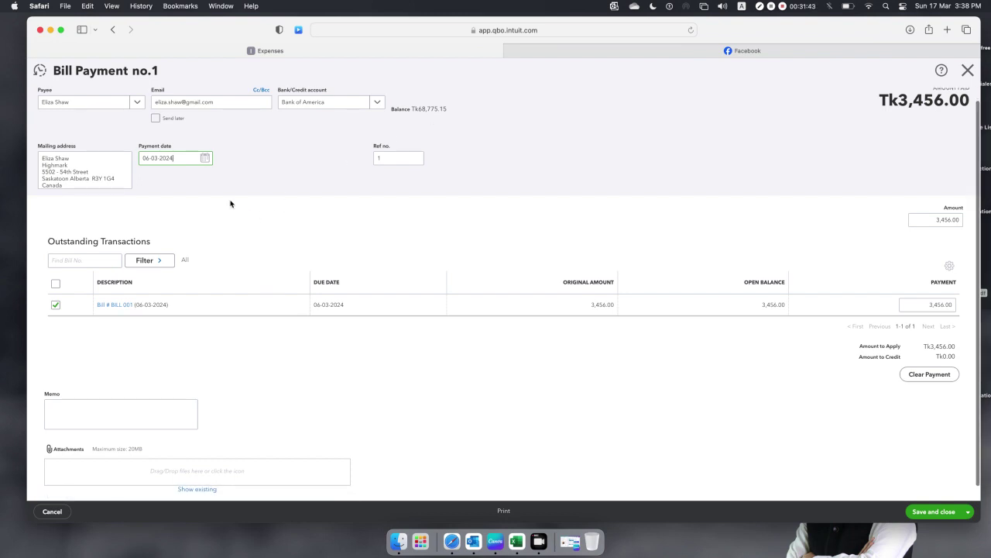
click(206, 160)
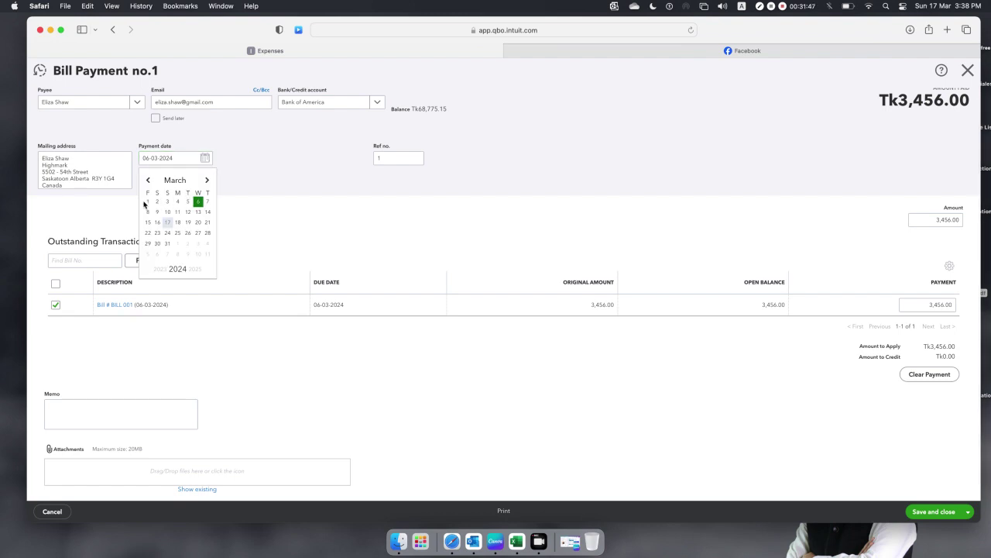
click(168, 213)
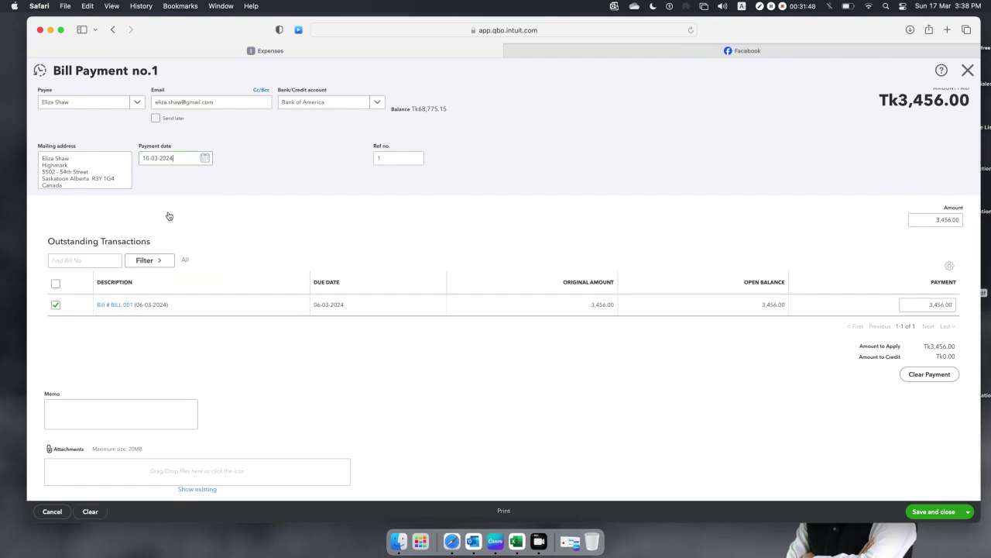
click(246, 216)
scroll(527, 225, up, 1)
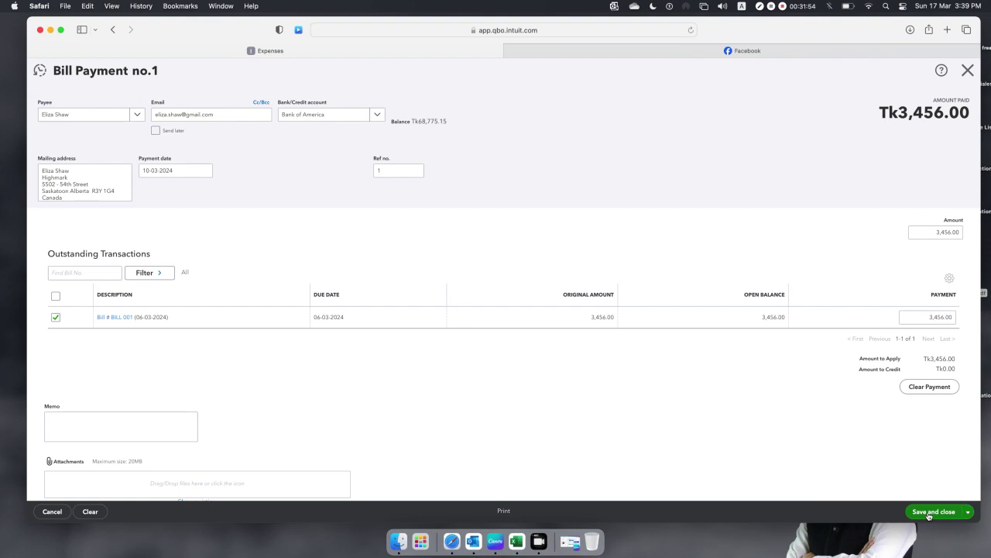
click(933, 512)
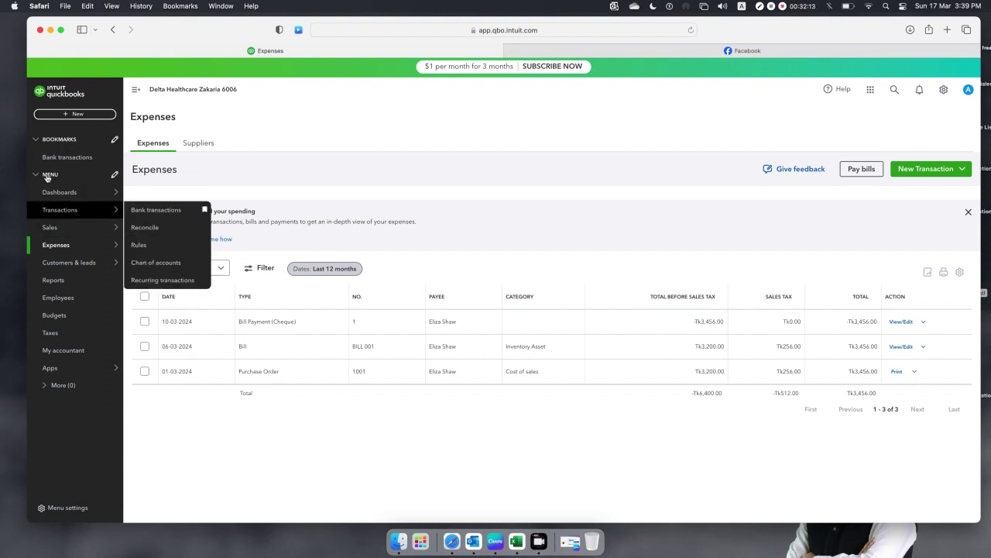
- Open the chart of accounts and check the Bank of America balance
mouse_move(77, 210)
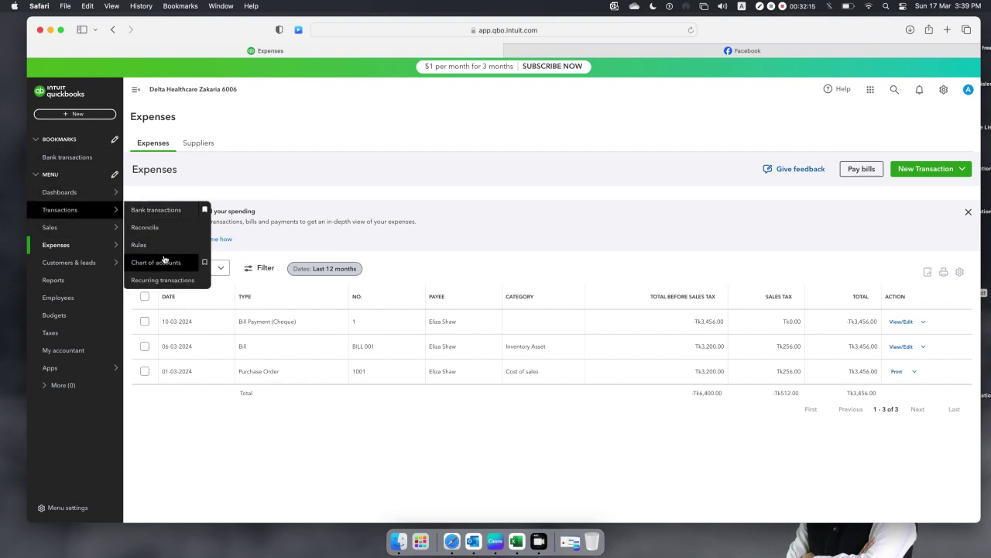
click(77, 214)
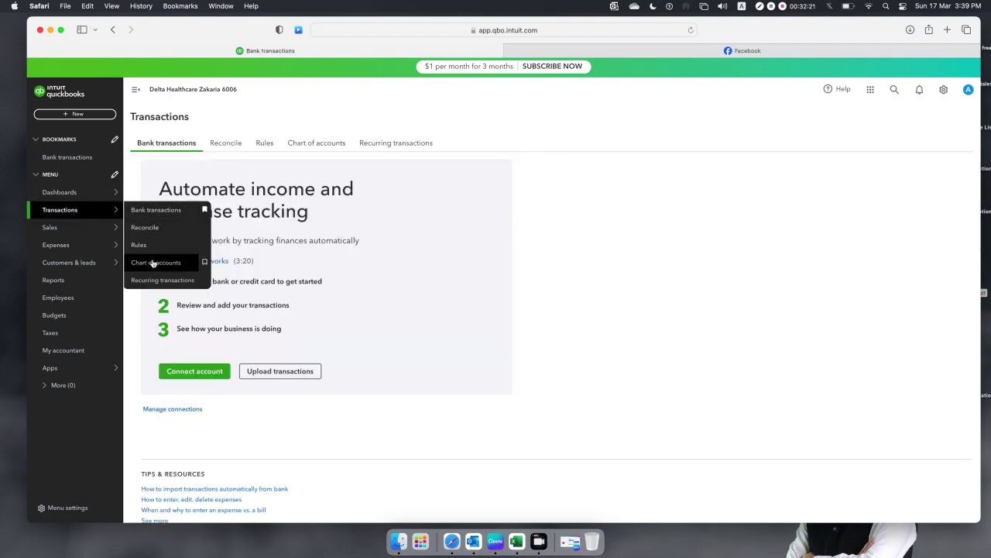
click(154, 264)
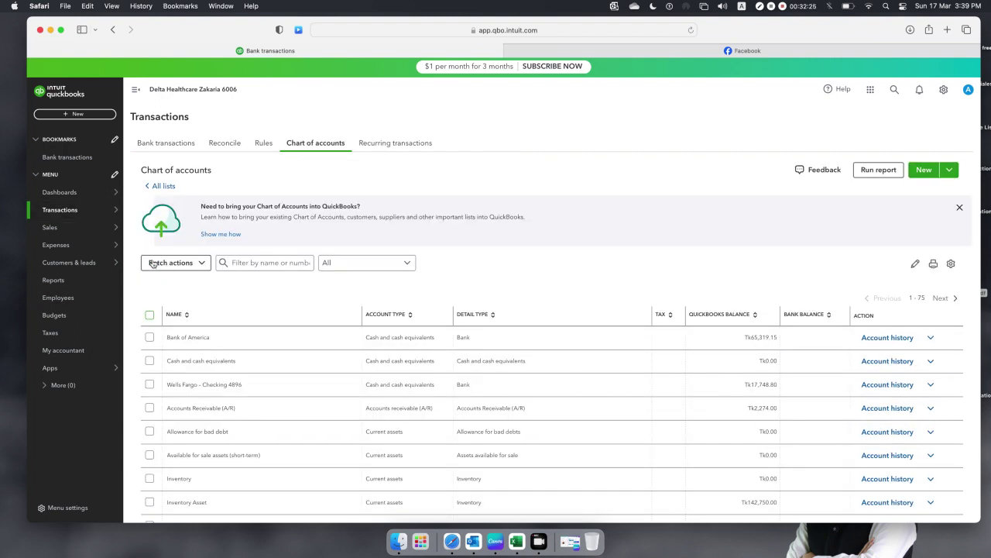
scroll(263, 329, down, 1)
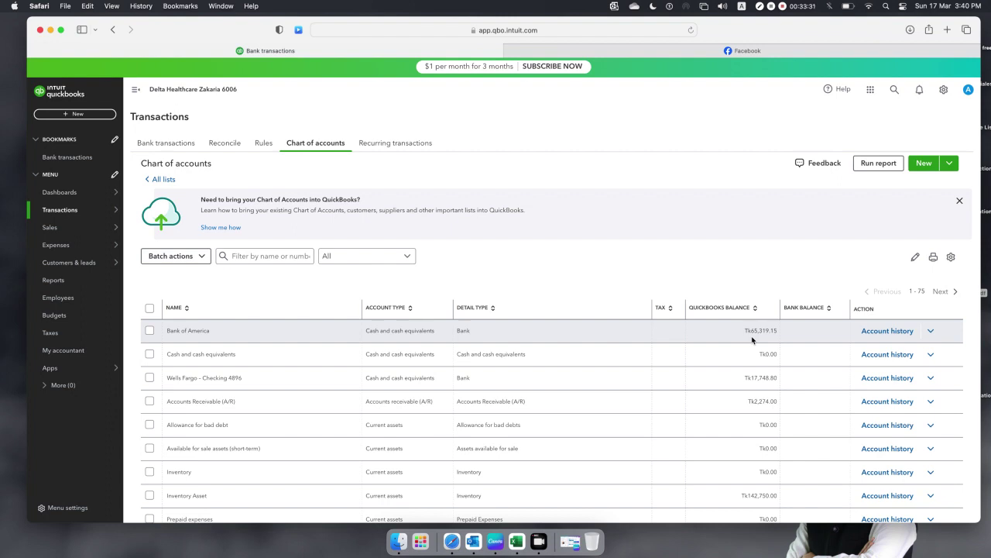
- Create a new bill and choose the Highmark contact as its supplier
click(78, 114)
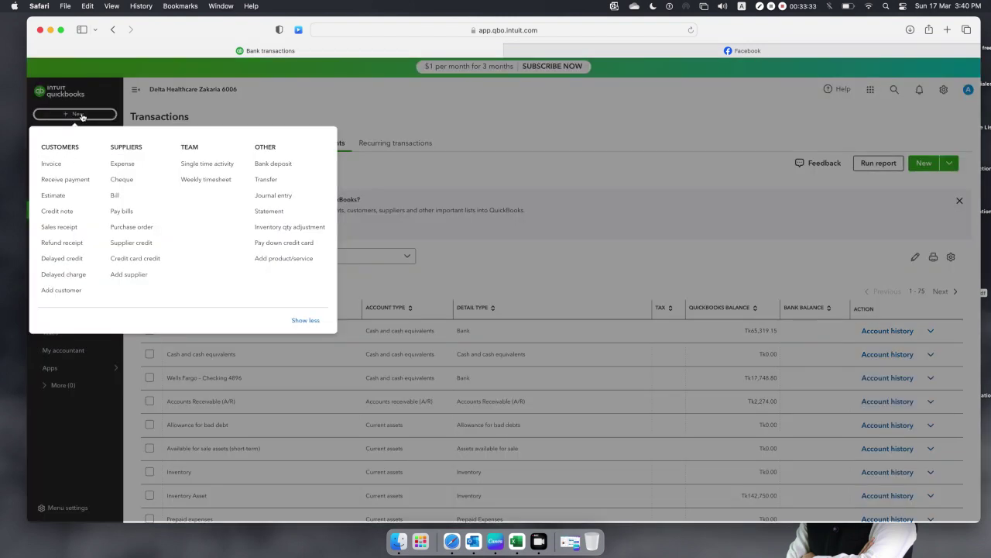
click(117, 196)
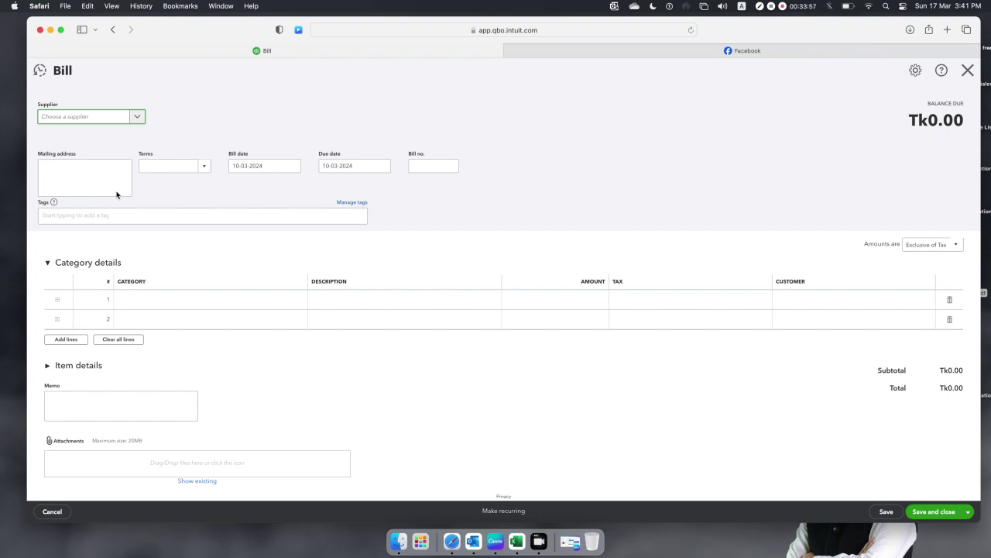
click(138, 116)
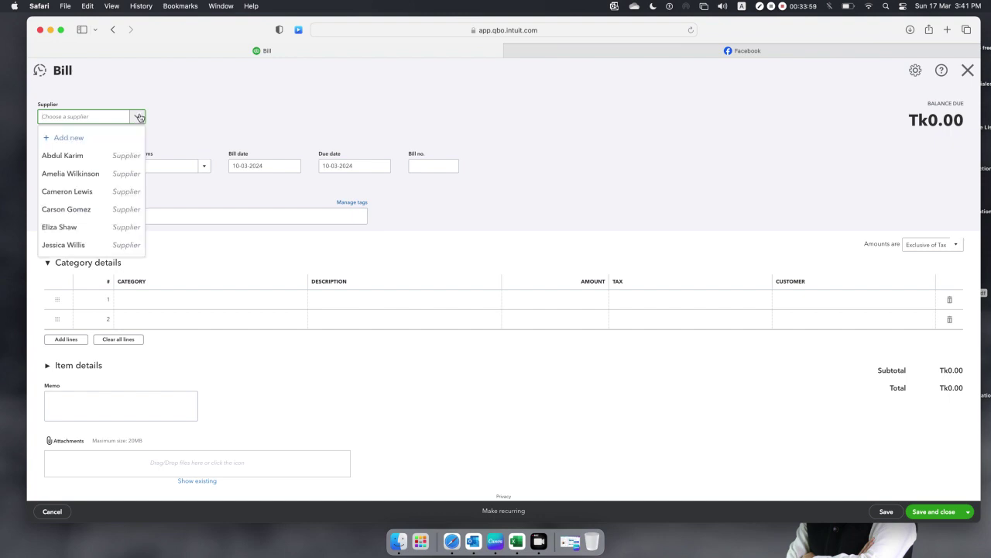
click(103, 228)
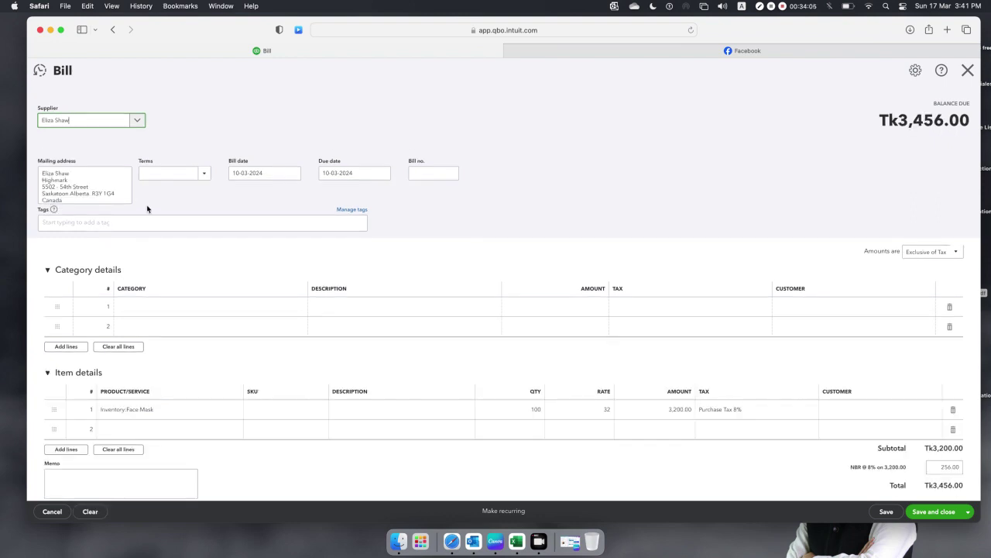
- Set the Highmark bill's date to 11-03-2024, and save and close the bill
click(295, 177)
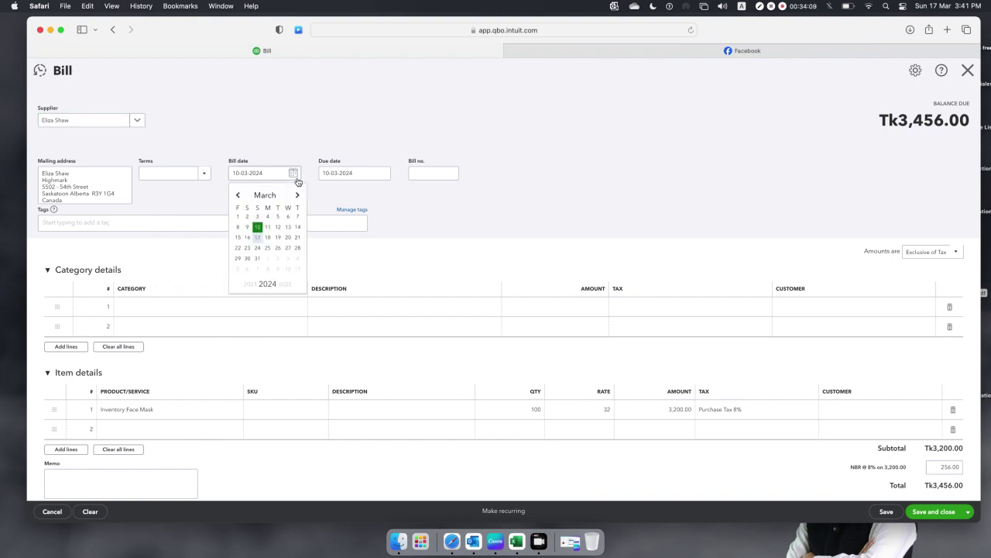
click(271, 227)
scroll(230, 268, down, 2)
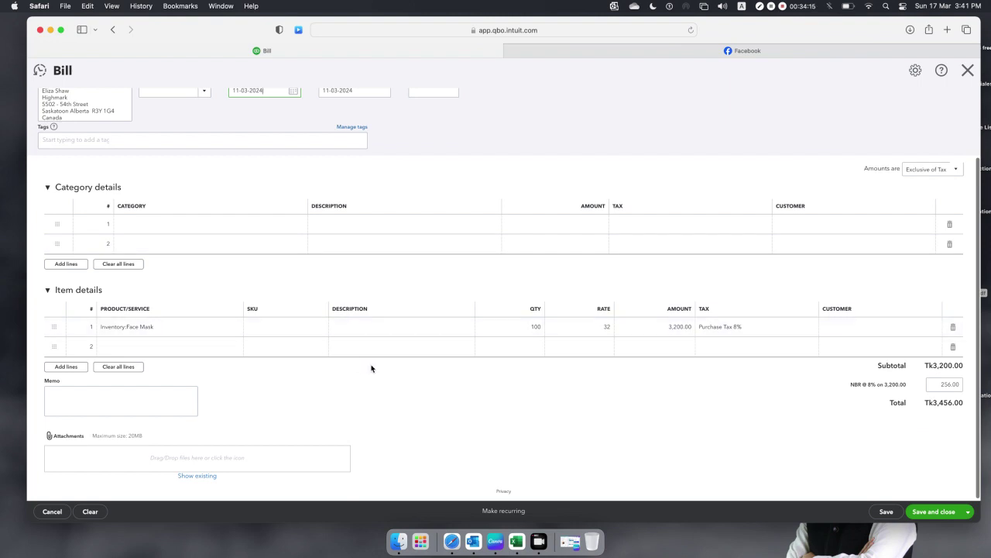
scroll(371, 368, up, 2)
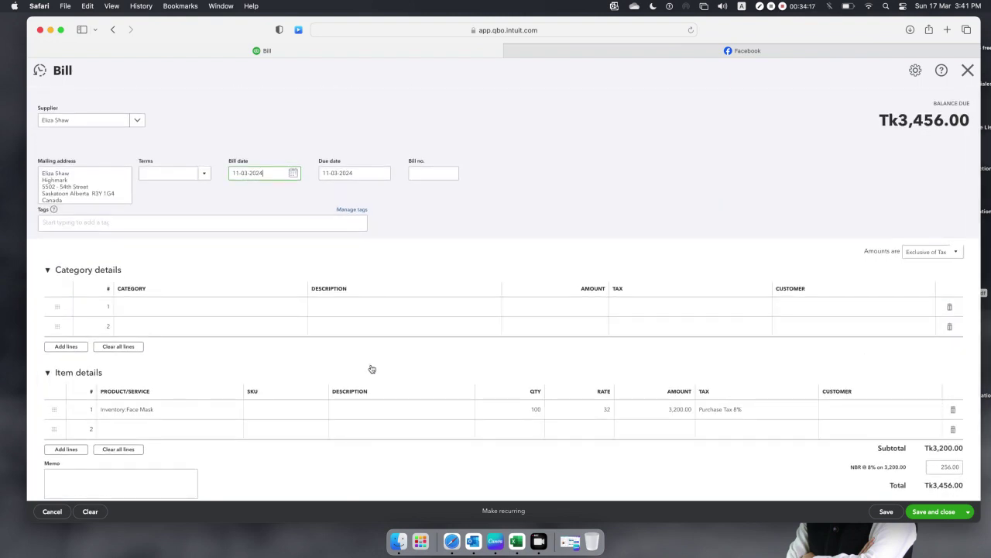
scroll(371, 369, down, 2)
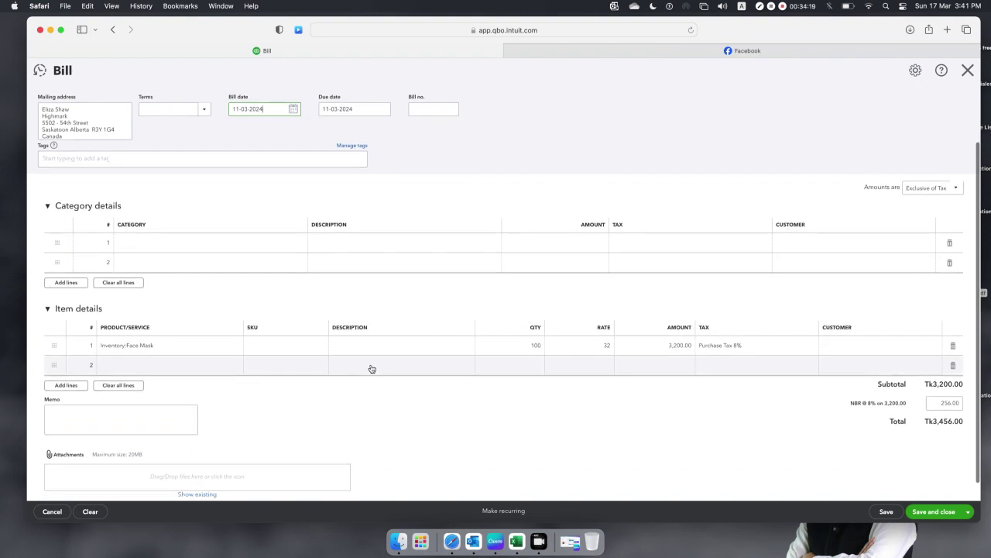
scroll(371, 368, up, 2)
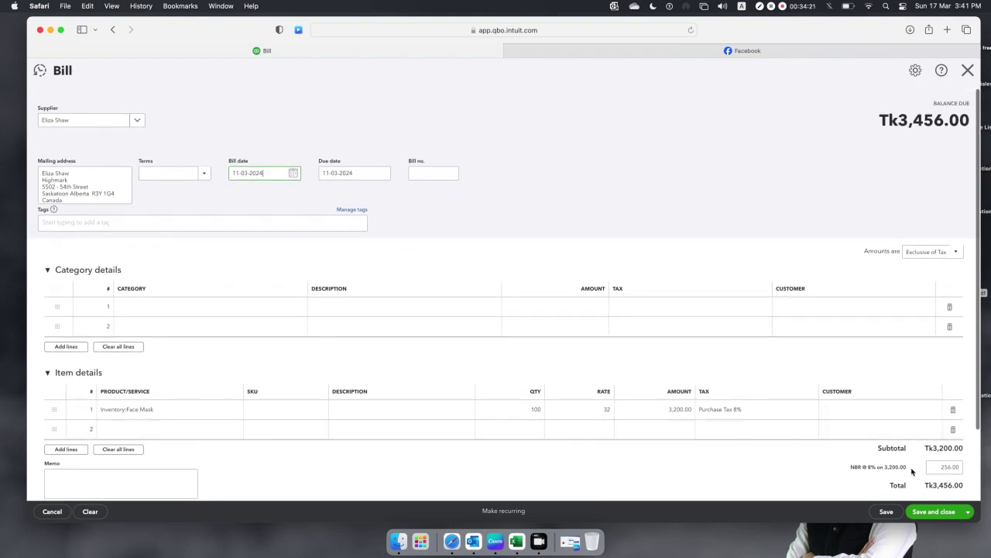
click(929, 513)
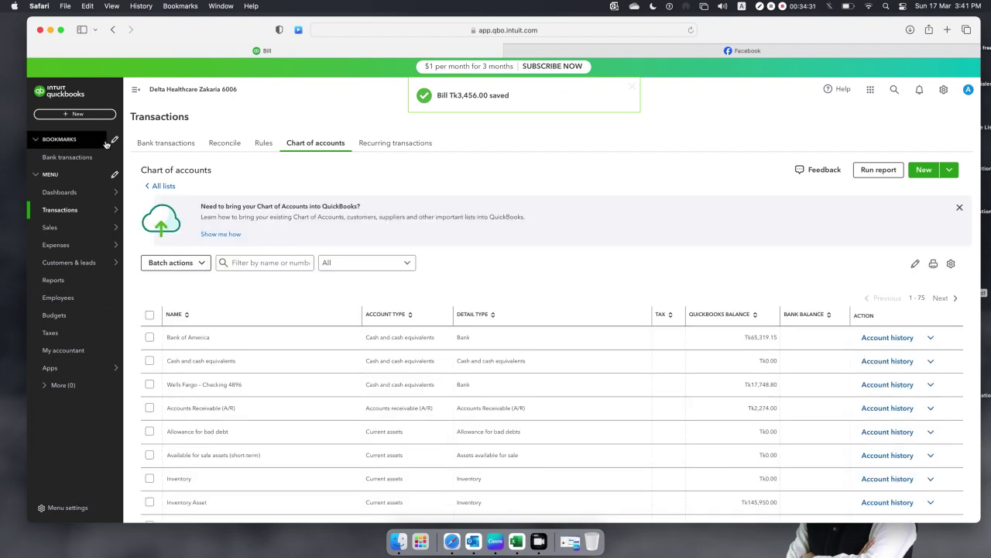
- Create a new bill with the WellCare contact as supplier and expand its item details
click(75, 114)
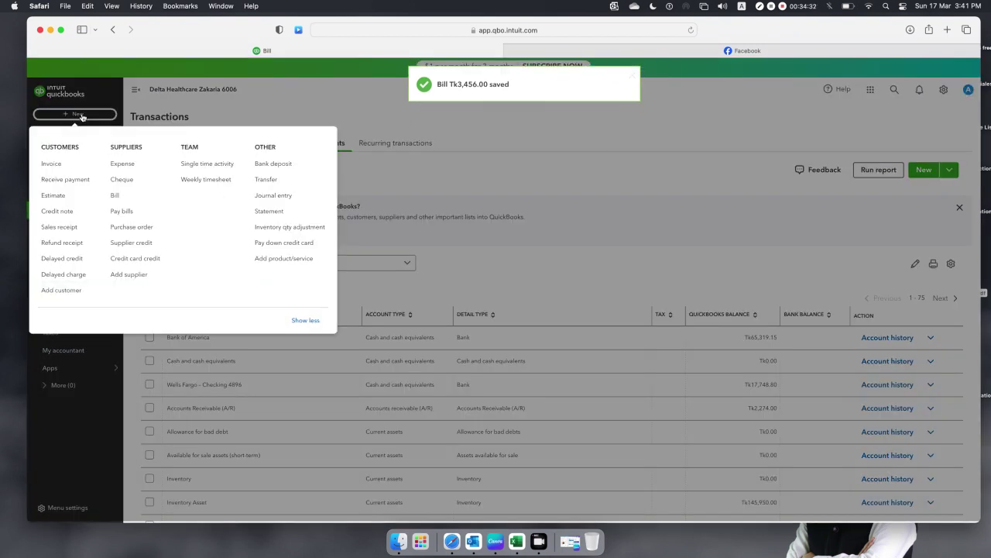
click(116, 199)
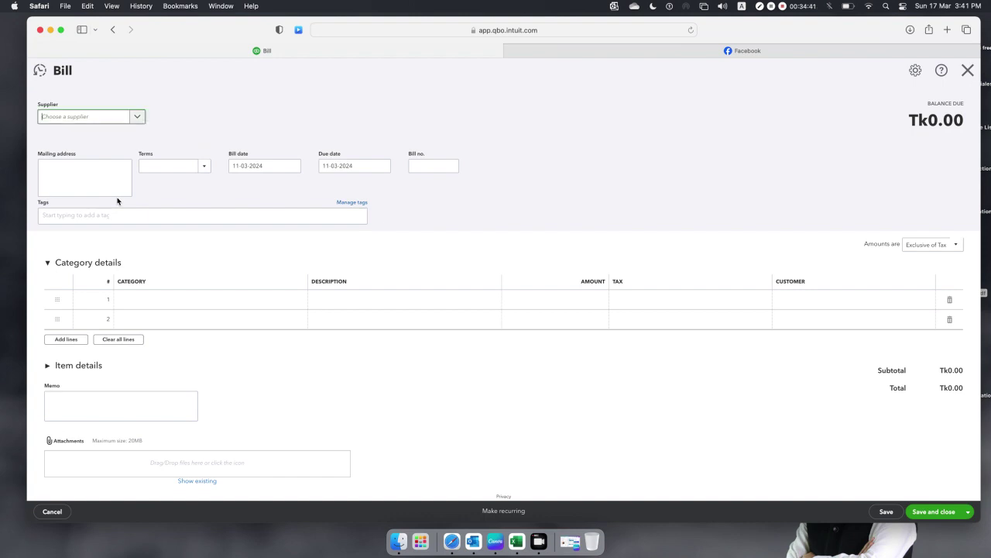
click(138, 117)
click(103, 209)
click(460, 225)
click(77, 365)
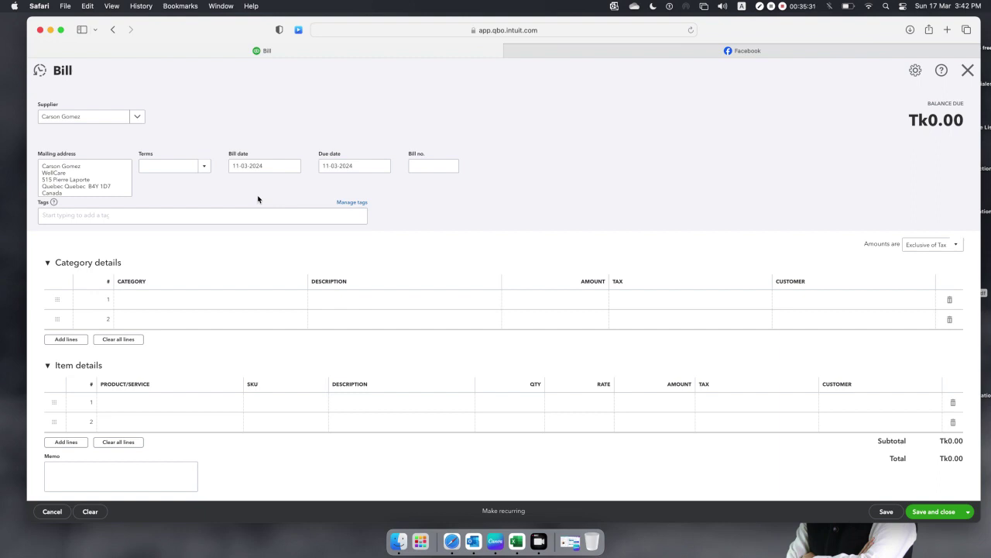
- Set the bill's payment terms to Net 60 and its bill number to B654
click(200, 168)
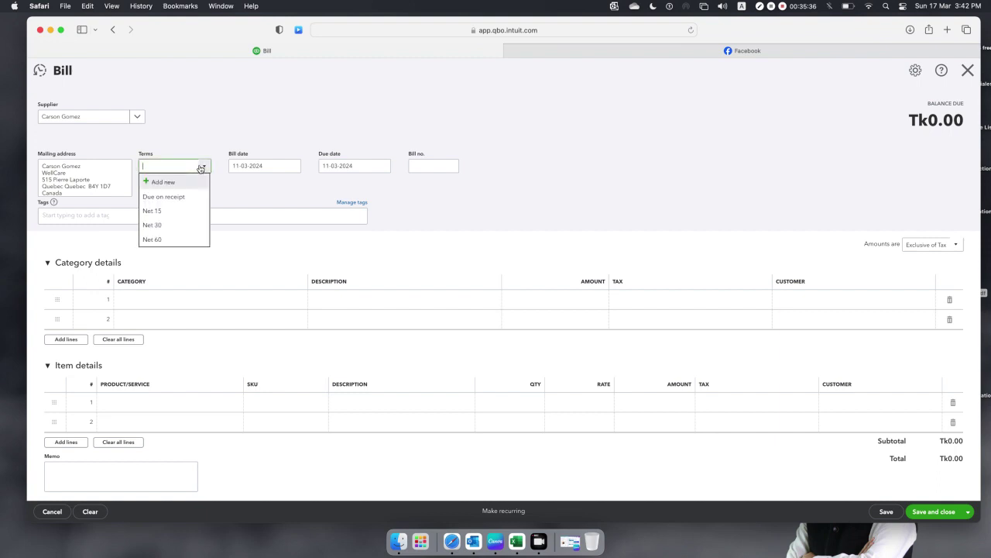
click(165, 239)
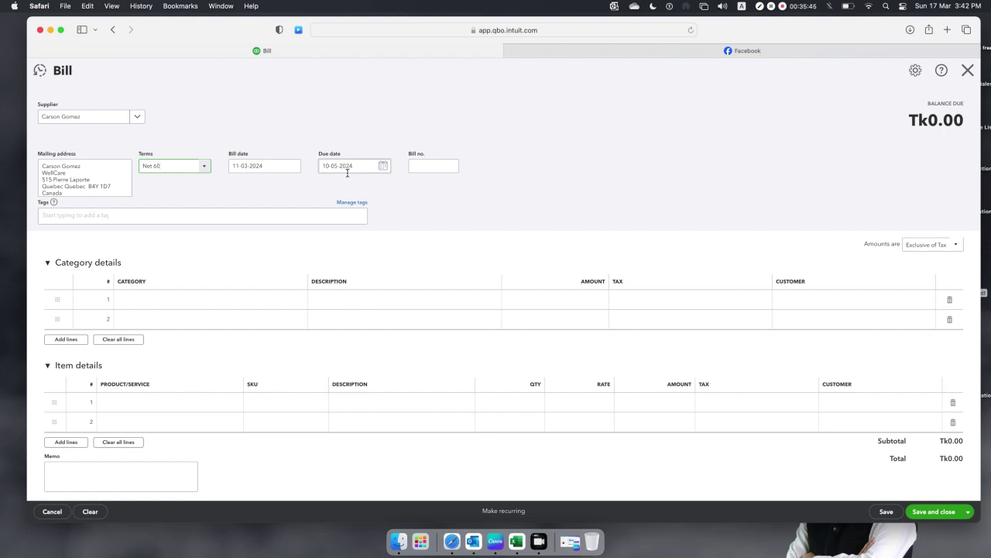
click(438, 165)
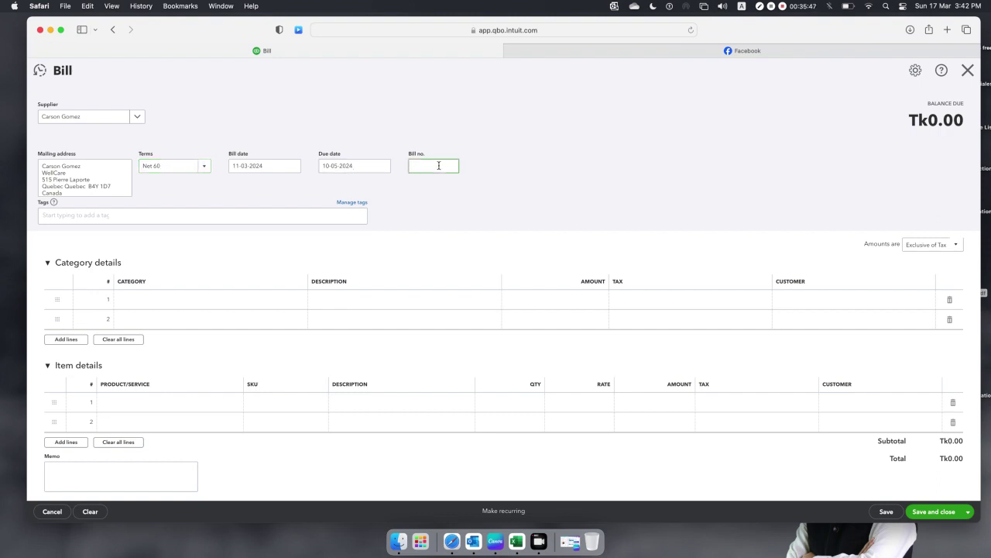
text(B654)
- Add Face Mask as the first item line, with quantity 100 and rate 28
scroll(205, 194, down, 3)
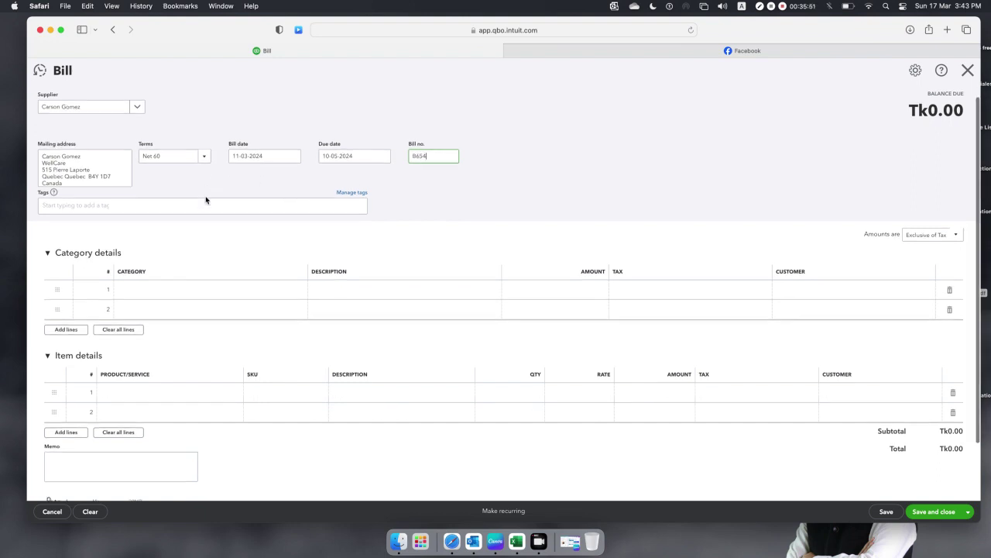
click(195, 323)
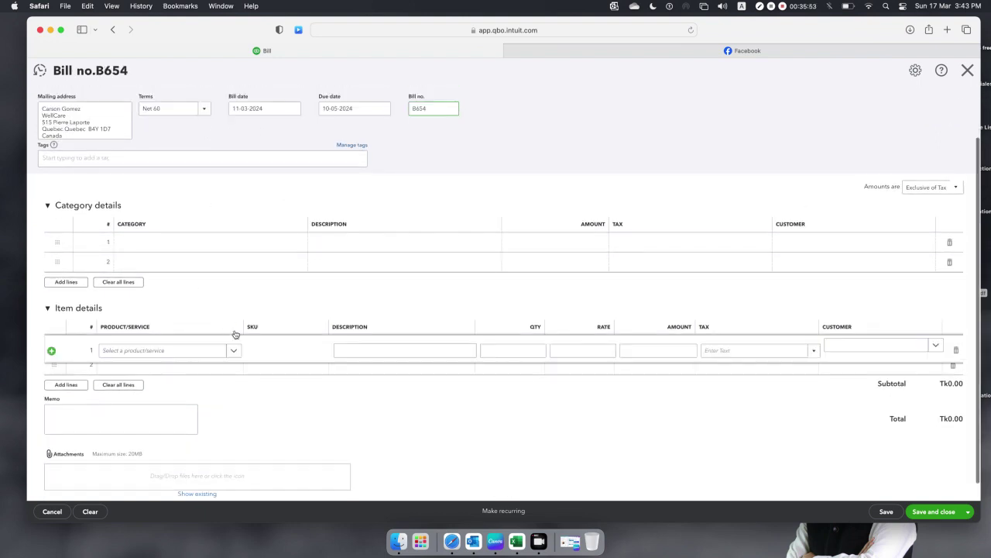
click(231, 351)
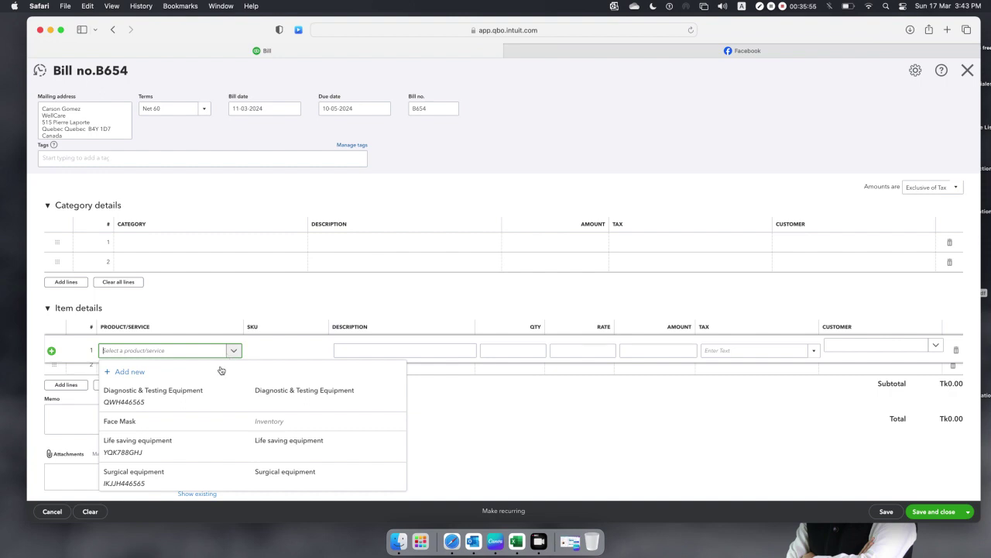
click(183, 420)
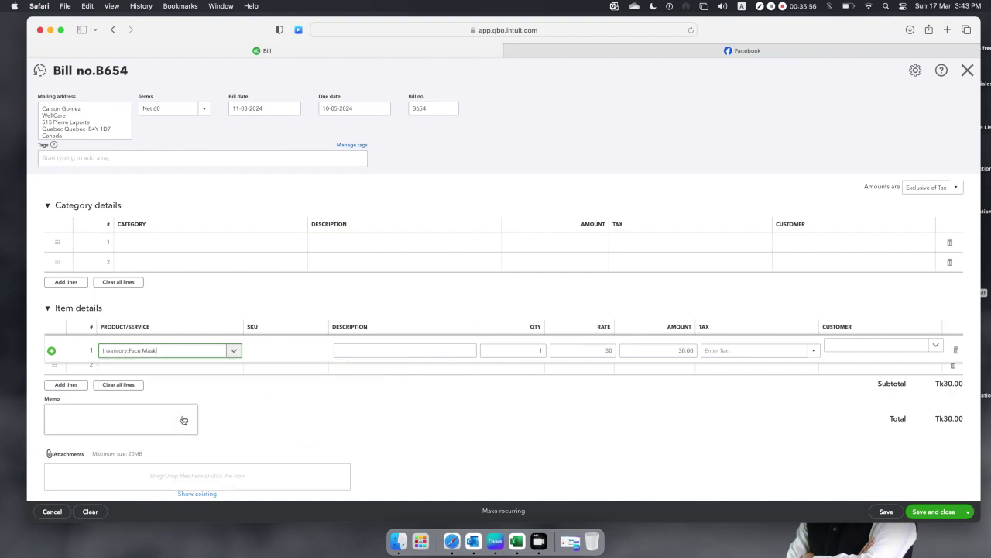
click(529, 351)
text(1)
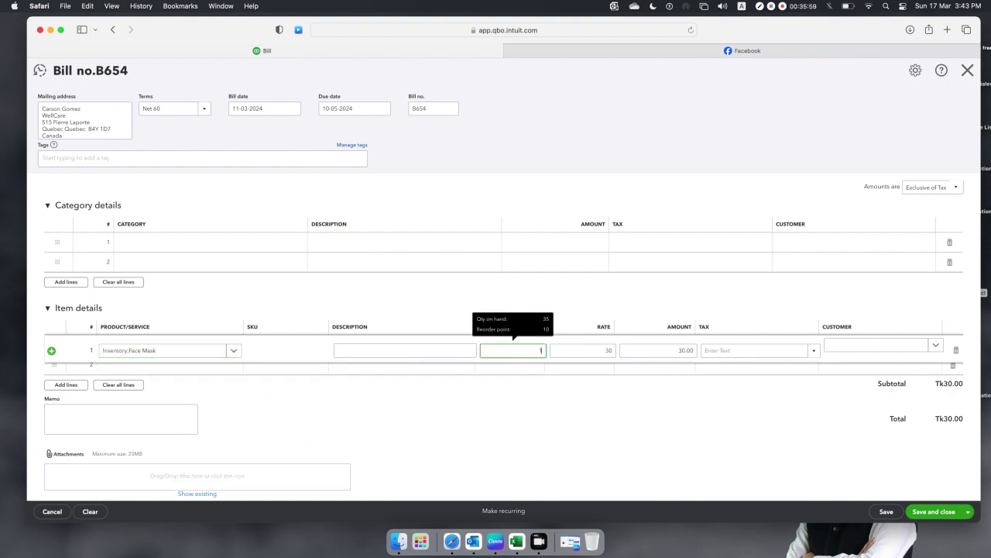
text(00)
click(601, 396)
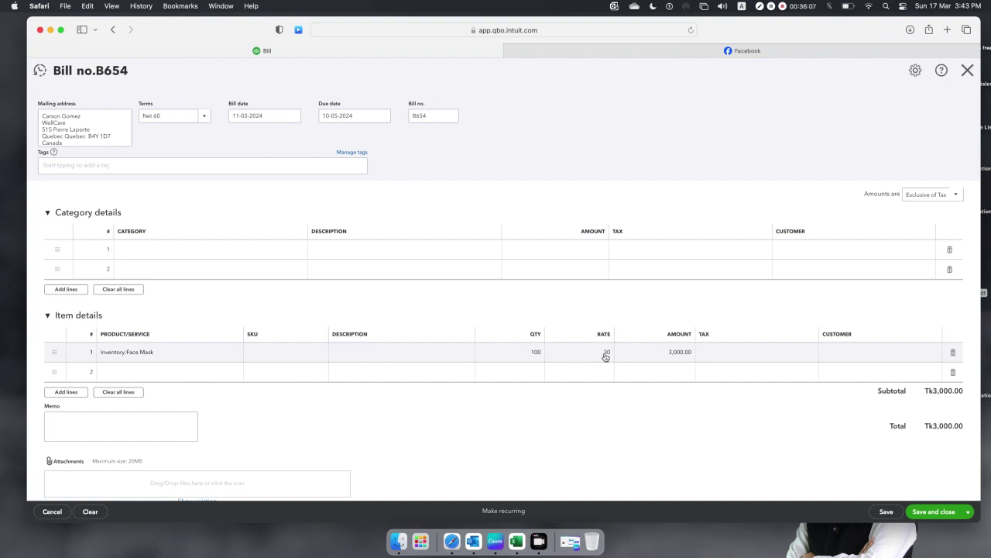
click(607, 354)
text(3)
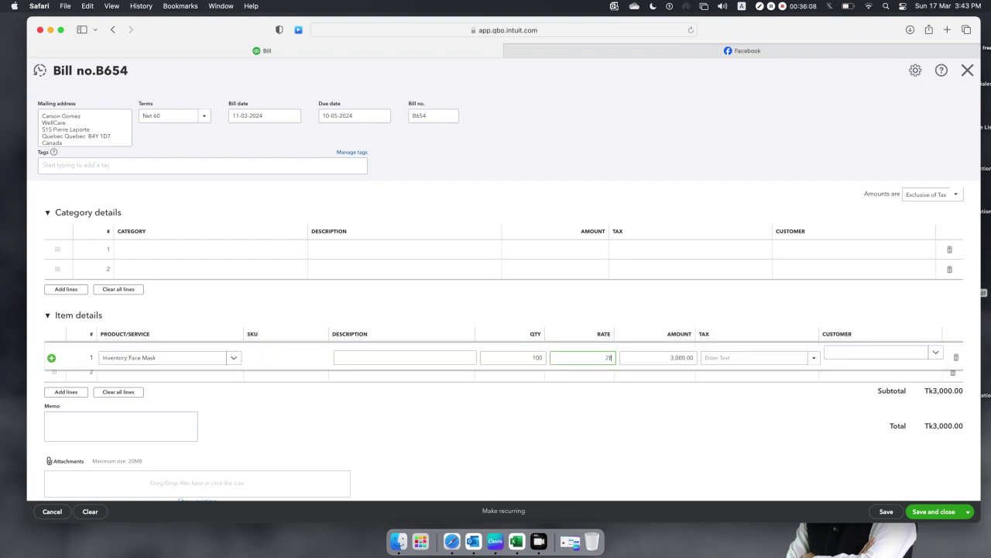
text(8)
click(629, 444)
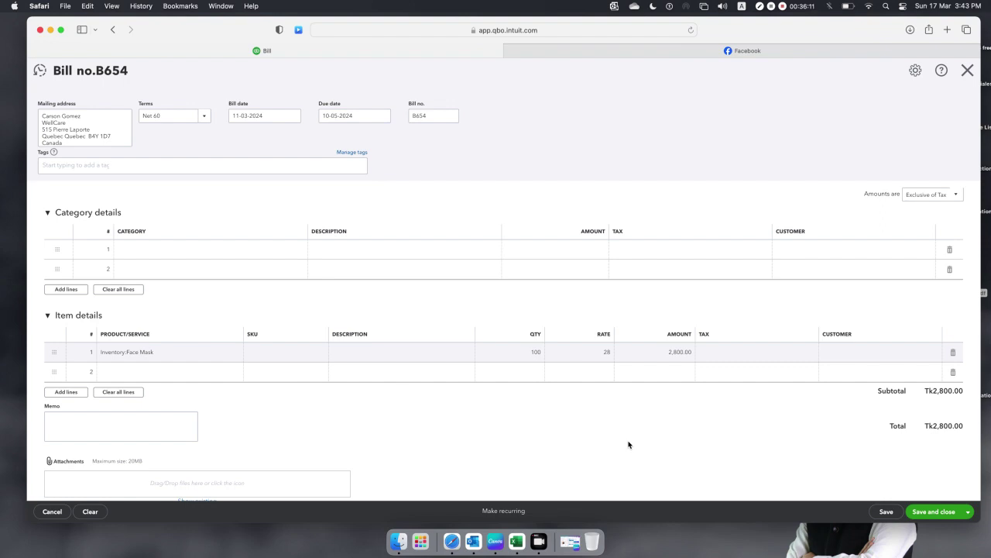
- Apply Purchase Tax 8% to the Face Mask line of the bill
click(767, 352)
click(813, 359)
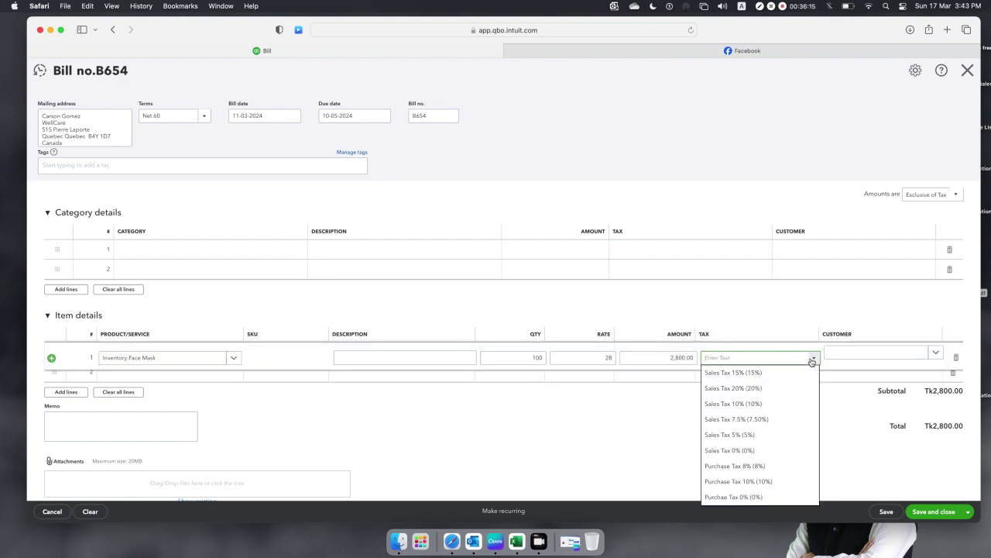
click(756, 465)
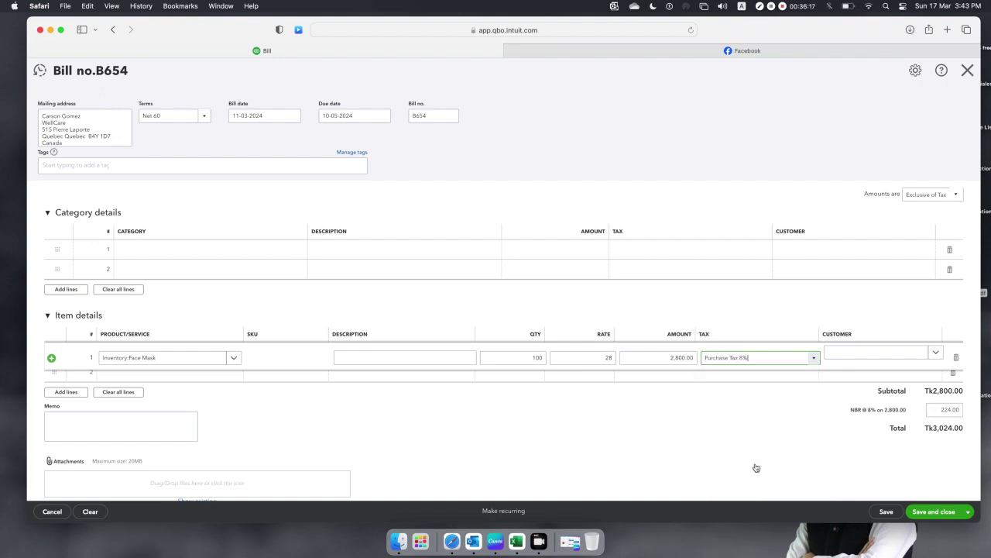
click(788, 429)
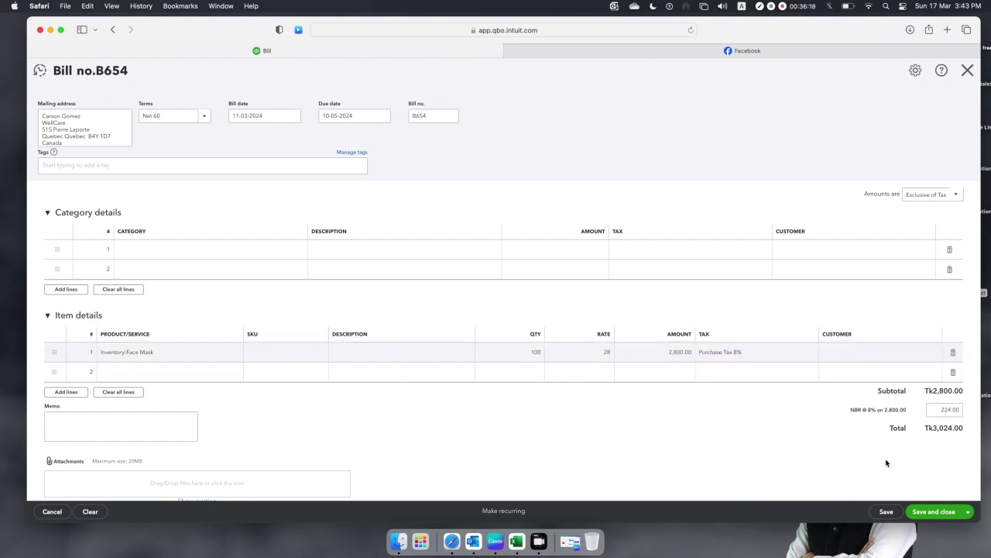
- Save and close bill B654, and open the expenses list
click(939, 516)
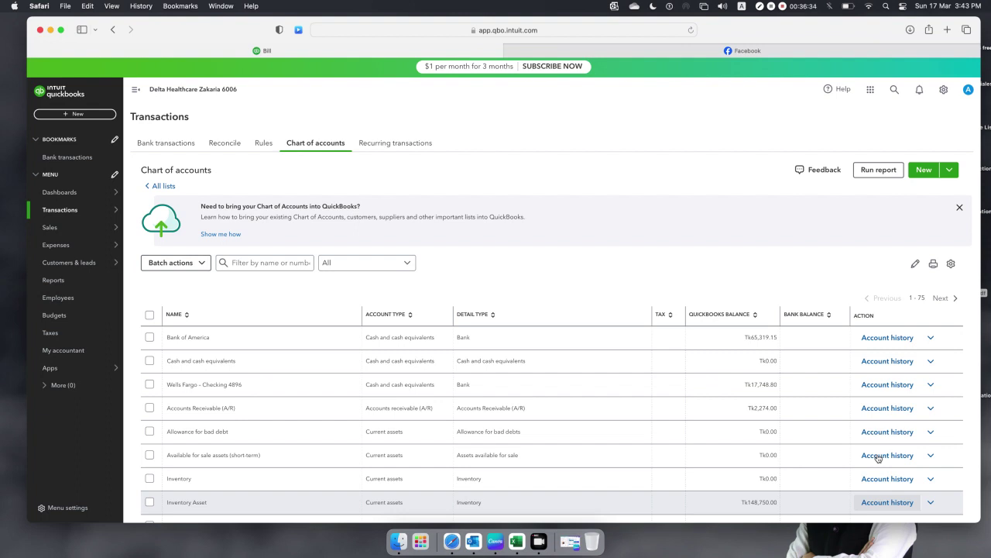
mouse_move(85, 244)
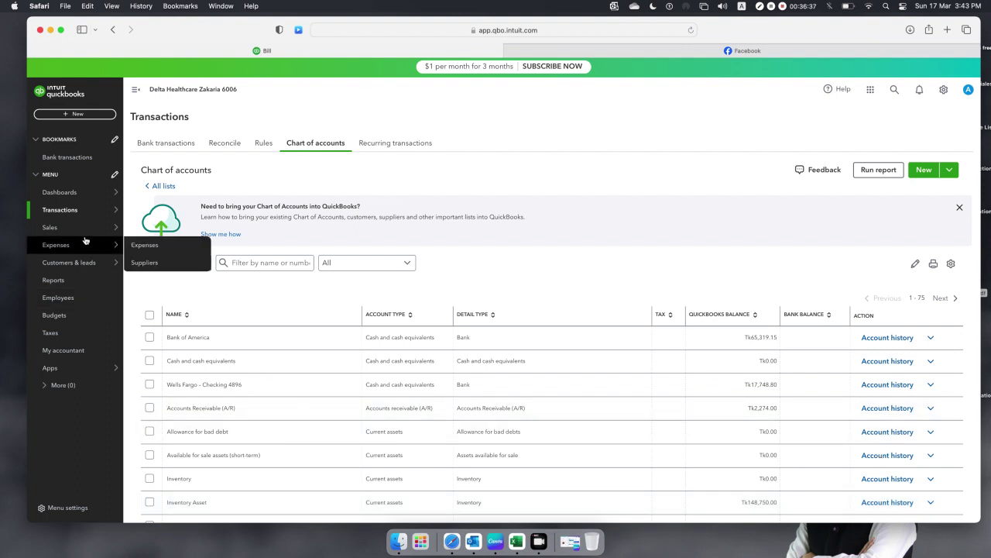
click(150, 247)
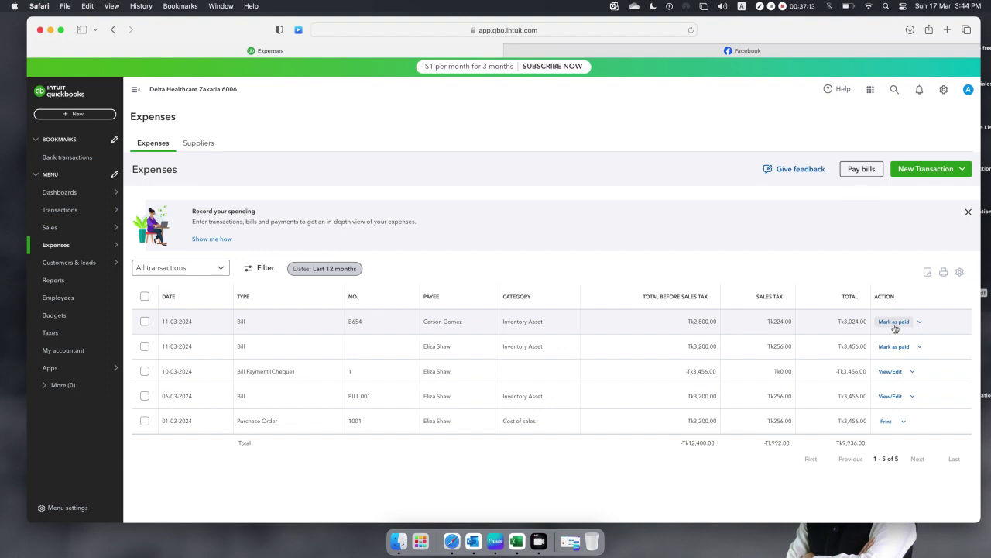
- Create a new expense with the first listed supplier as payee and the Wells Fargo checking account as payment account
click(82, 116)
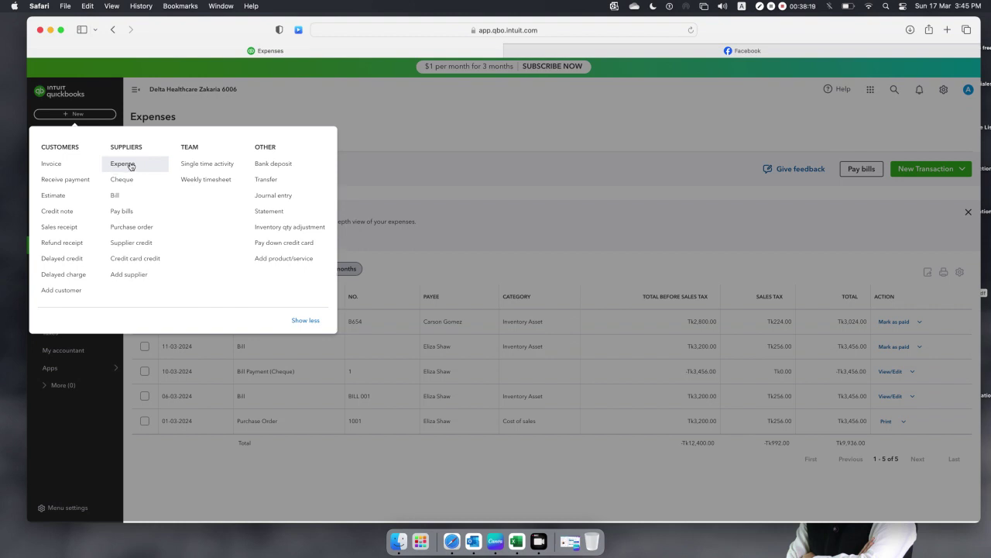
click(130, 165)
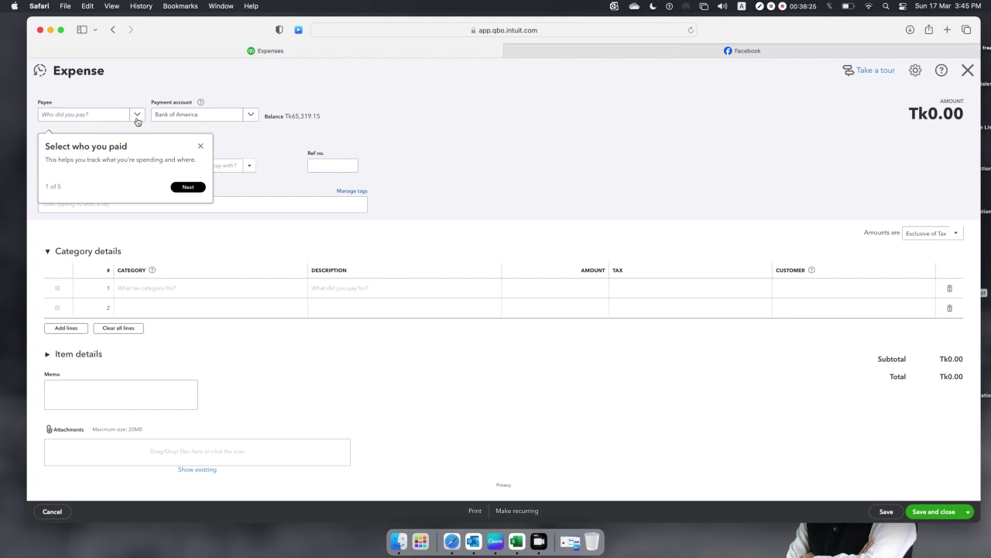
click(199, 147)
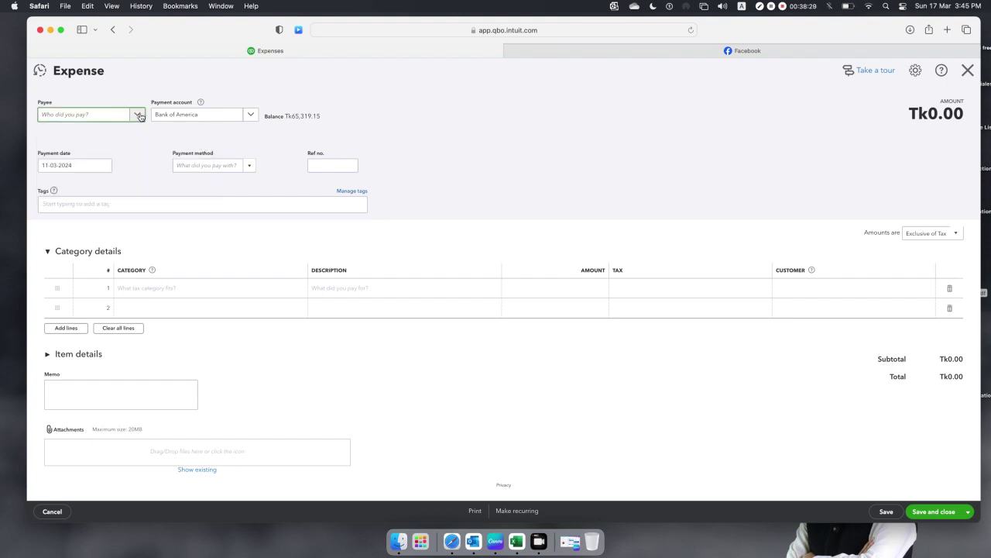
click(140, 116)
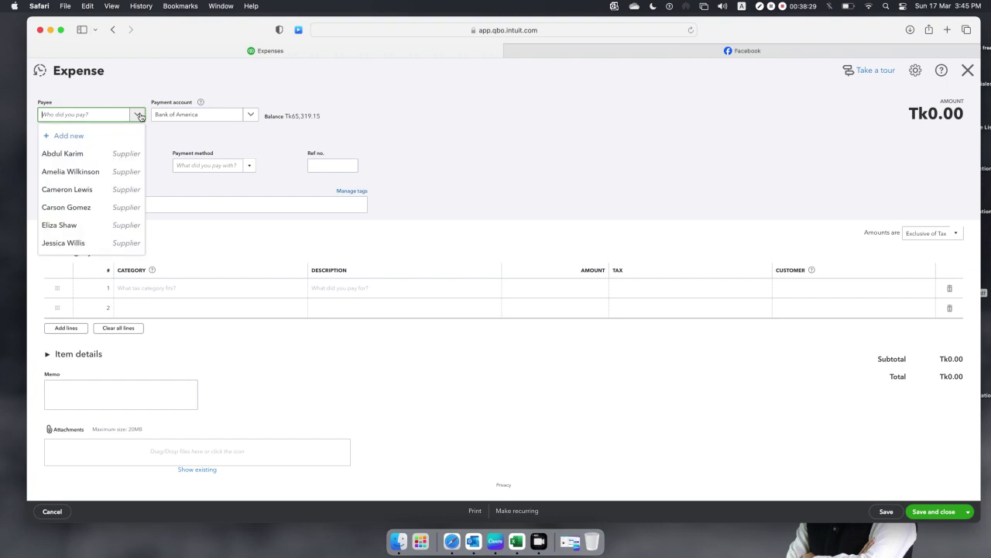
click(115, 154)
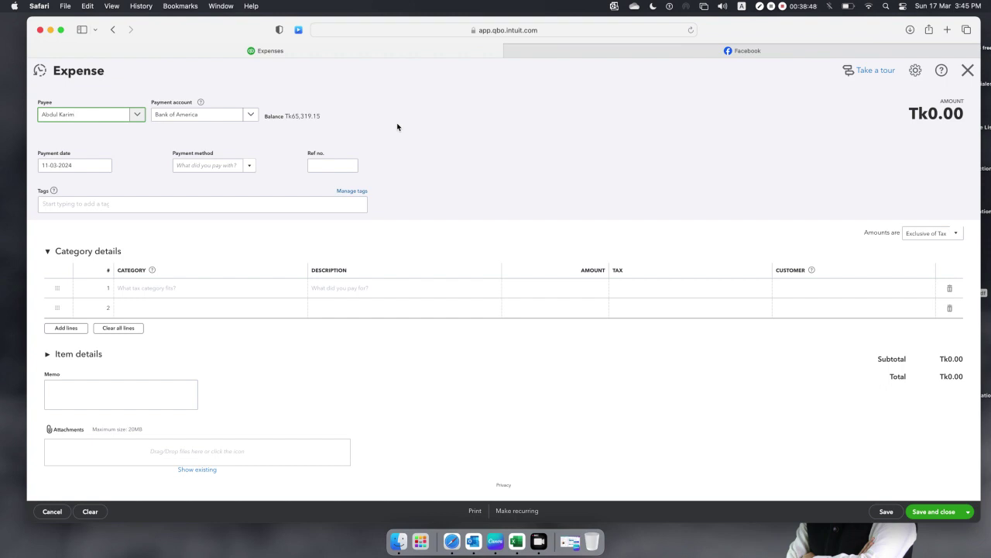
click(252, 115)
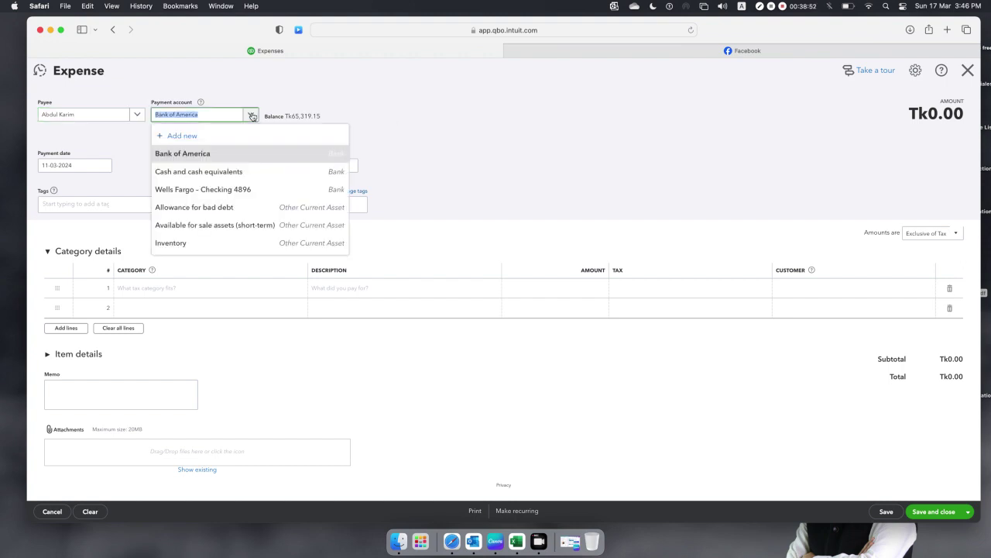
click(227, 192)
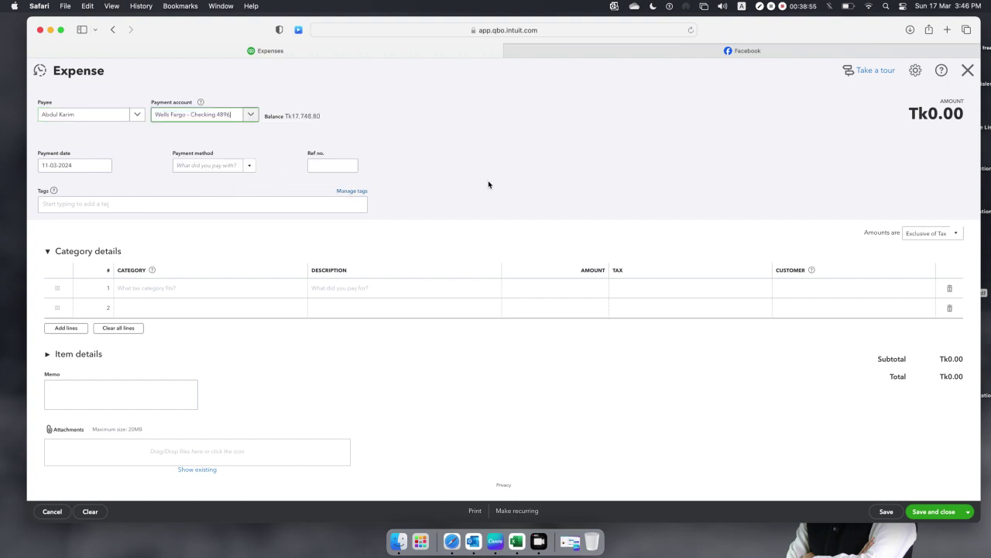
- Add Face Mask as the first item line of the expense, with quantity 50 and rate 25
click(53, 354)
scroll(181, 361, down, 2)
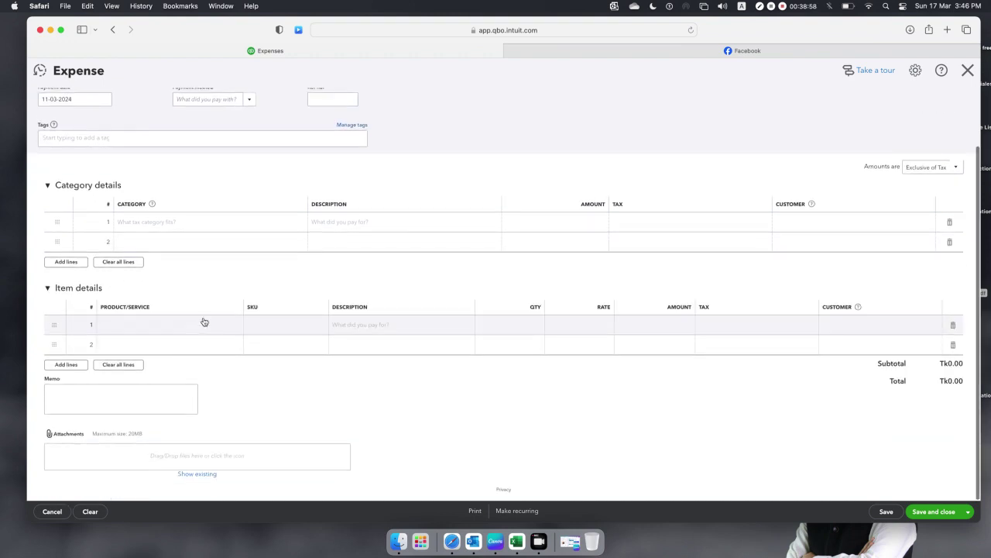
click(204, 324)
click(233, 351)
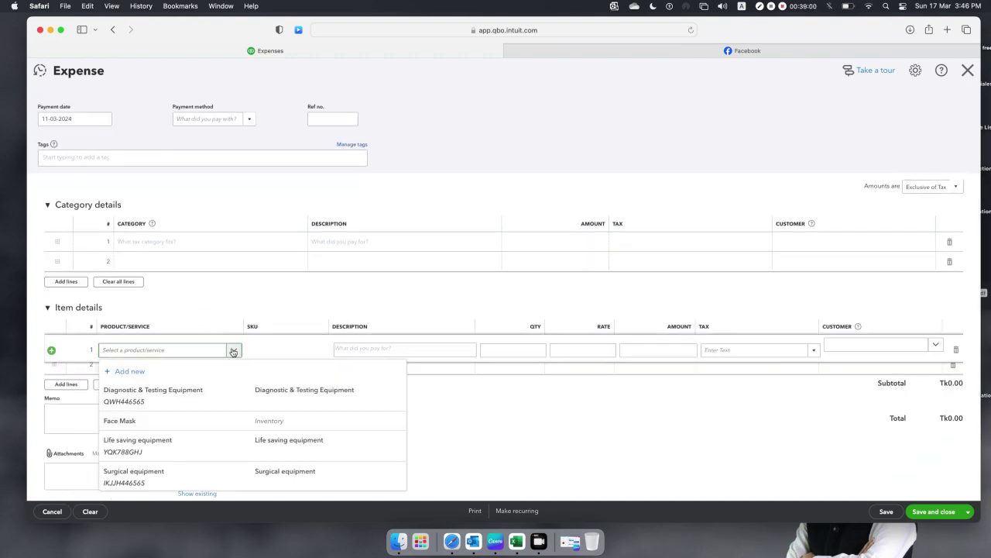
click(193, 423)
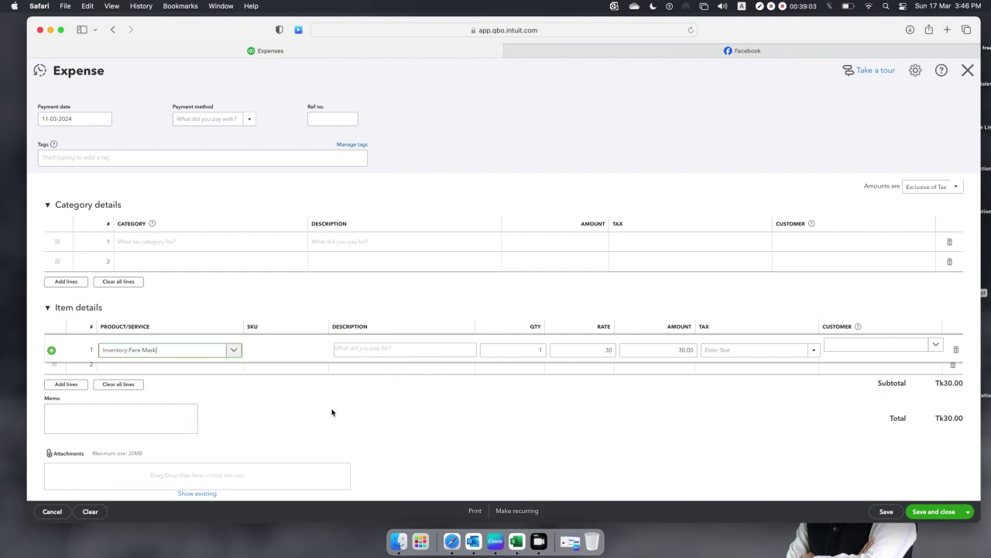
click(533, 350)
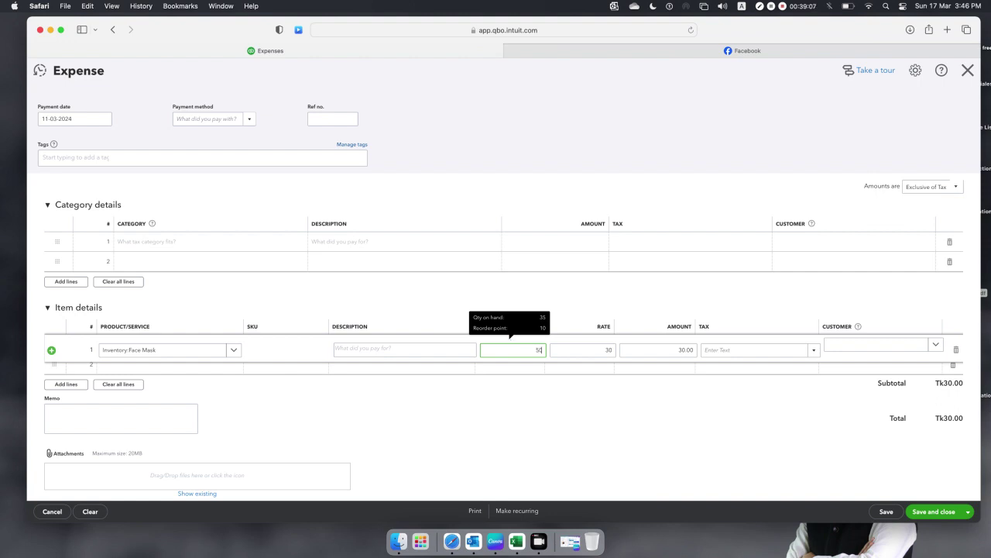
text(50)
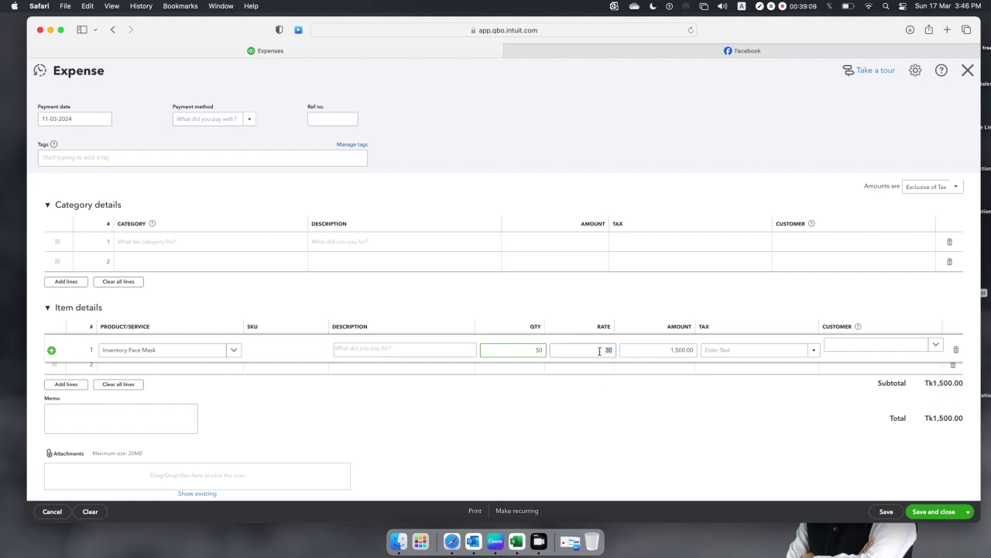
click(600, 351)
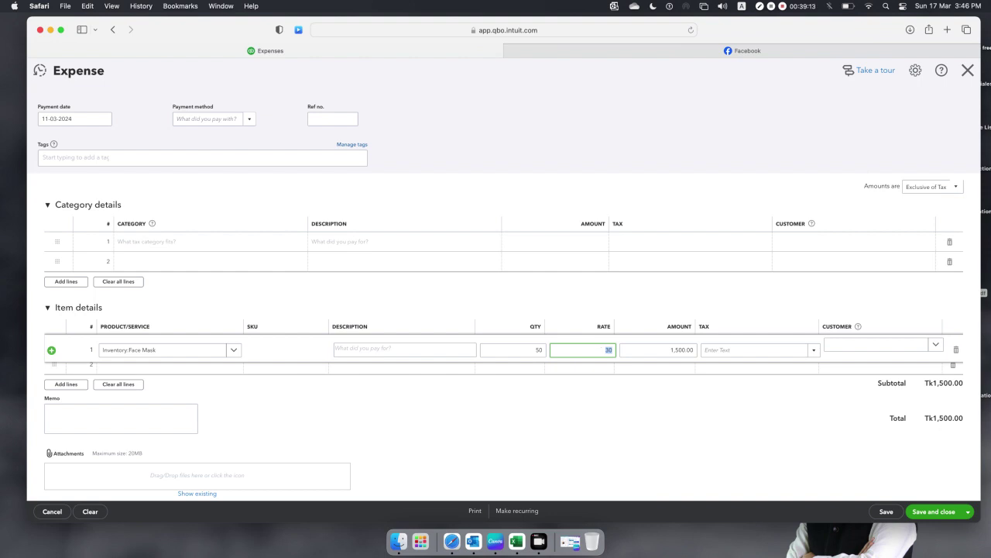
text(25)
click(643, 425)
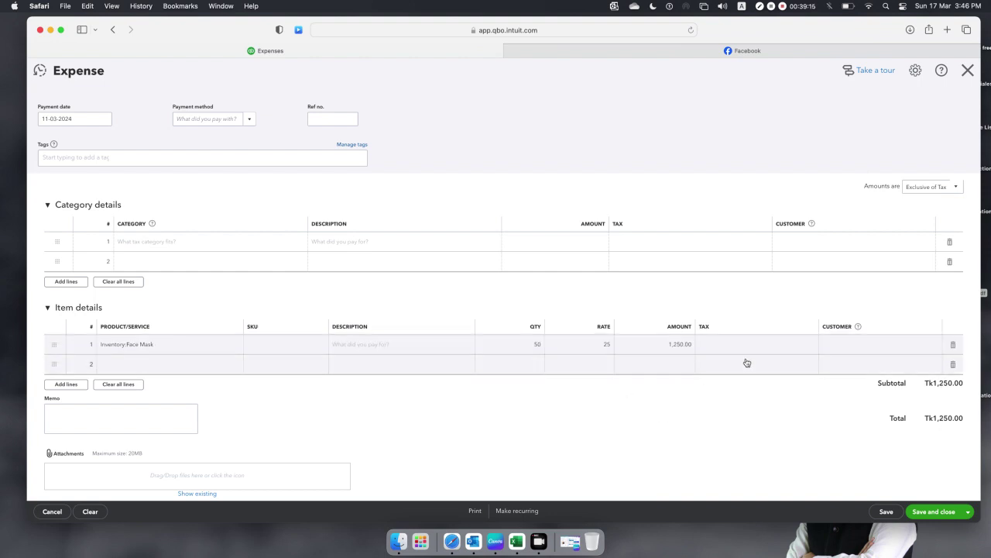
- Apply Purchase Tax 8% to the Face Mask line, and save and close the expense
click(766, 346)
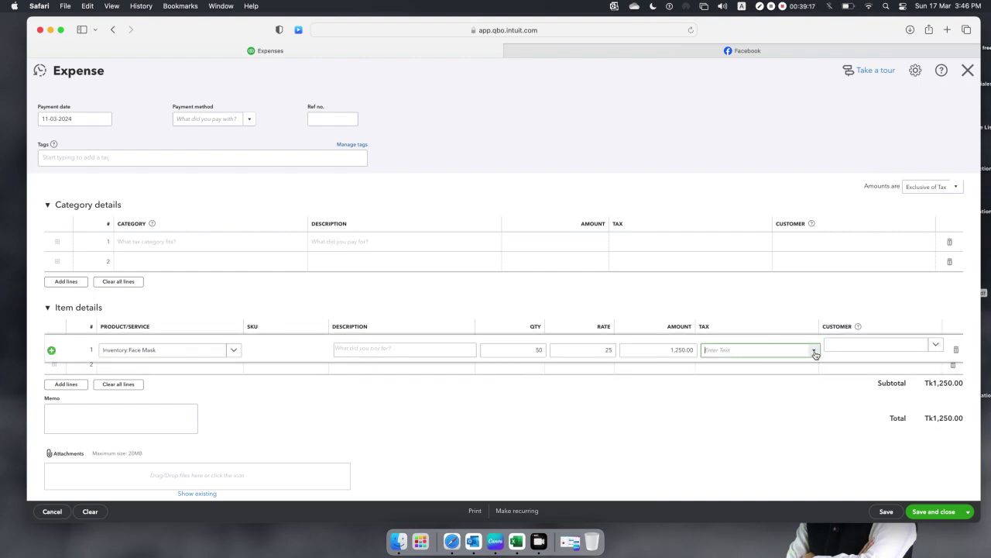
click(814, 351)
click(766, 459)
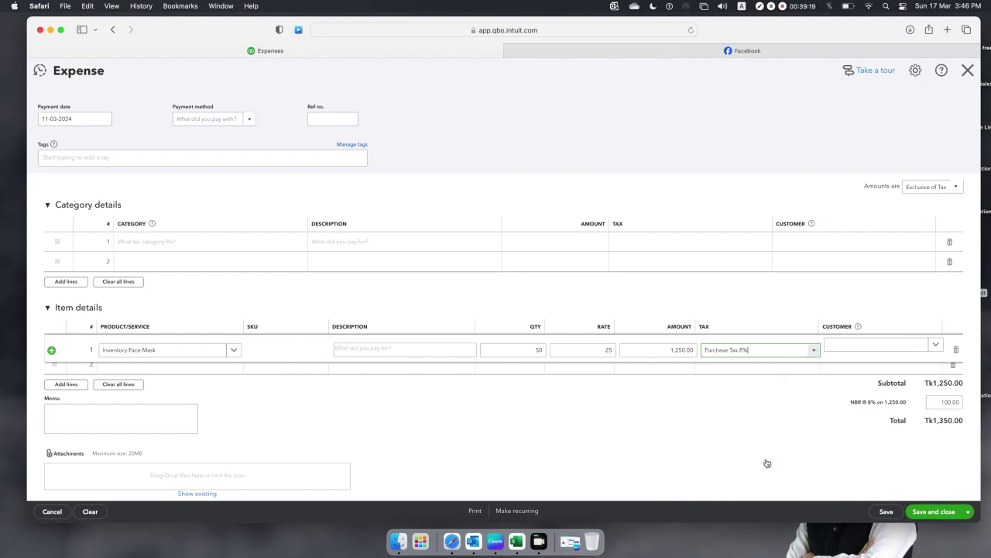
click(778, 436)
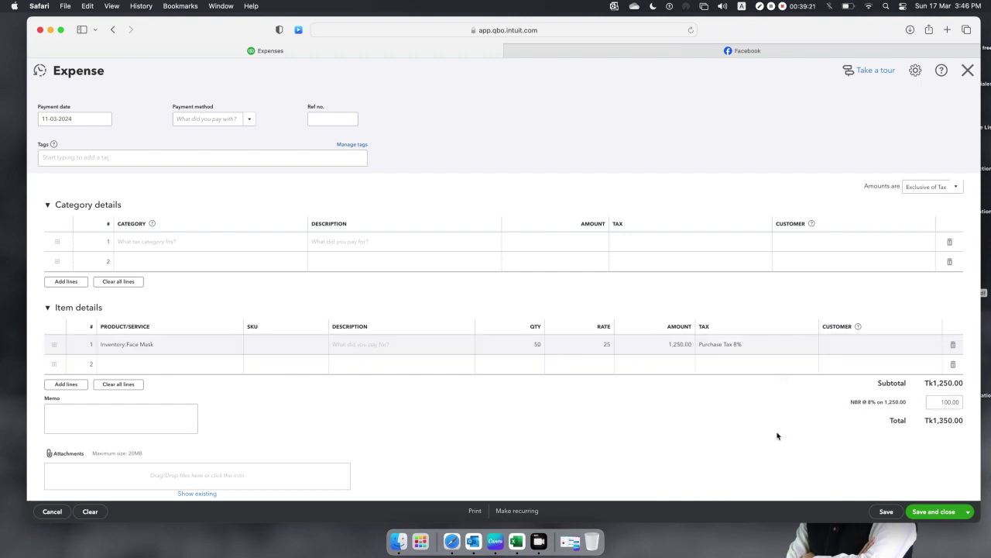
click(925, 513)
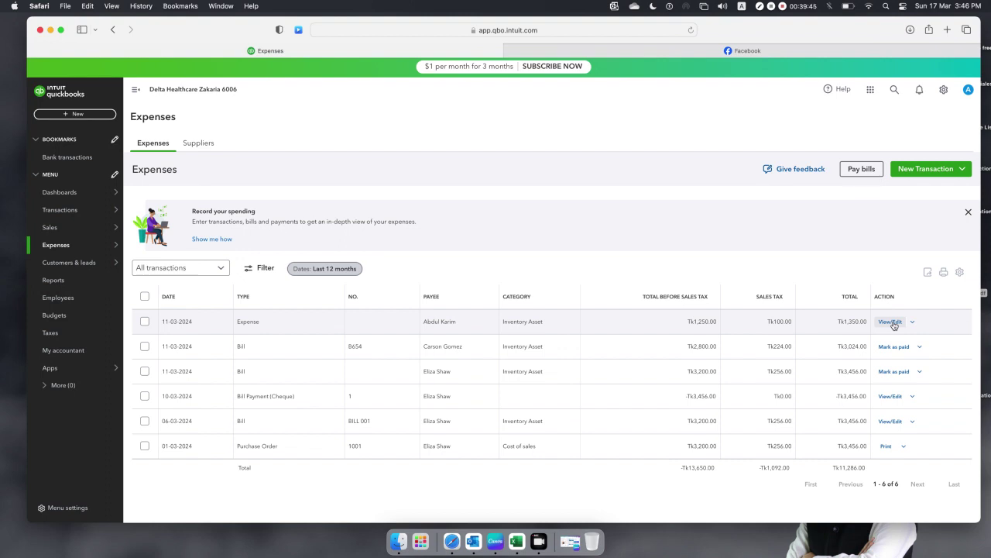
- Open the Balance Sheet report and review its asset, accounts payable and tax payable lines
click(54, 280)
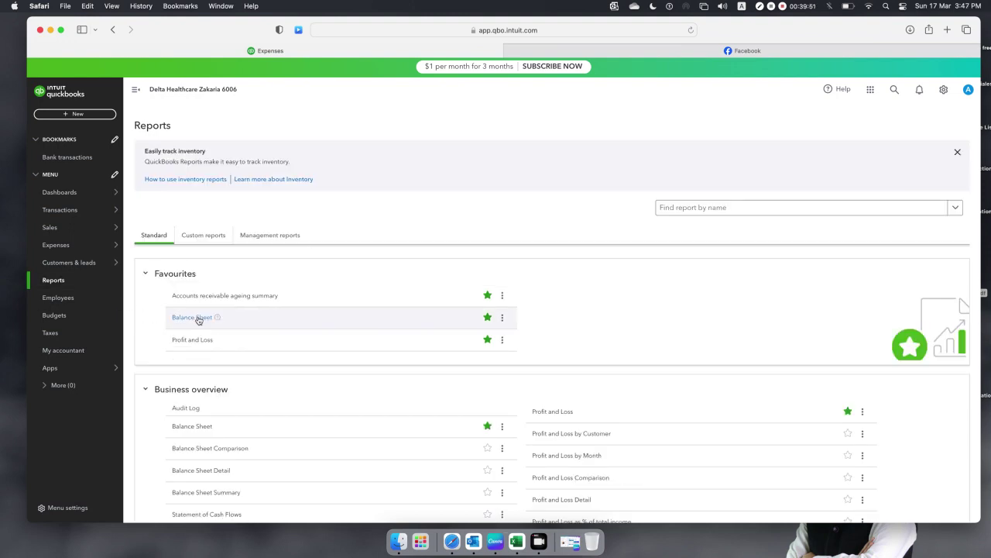
click(194, 317)
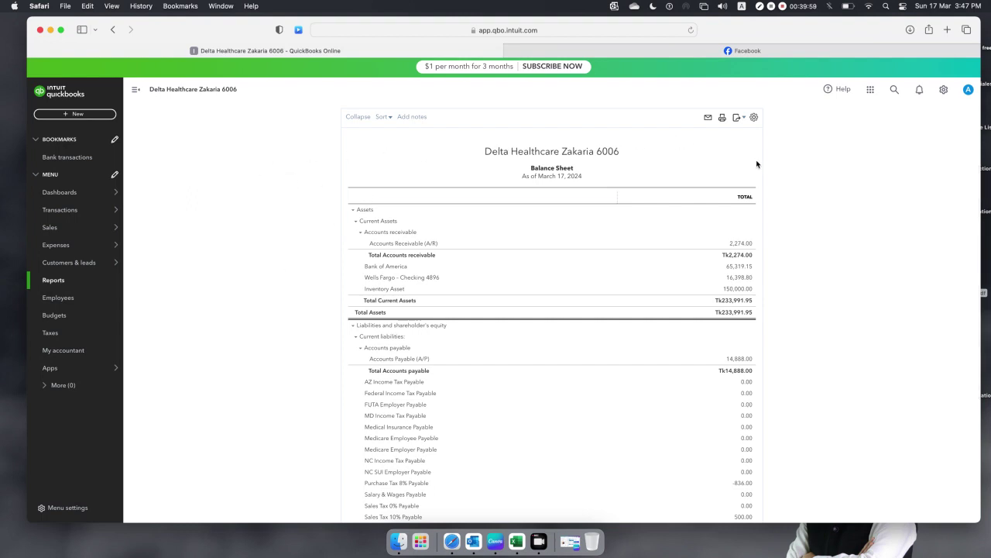
scroll(757, 164, down, 2)
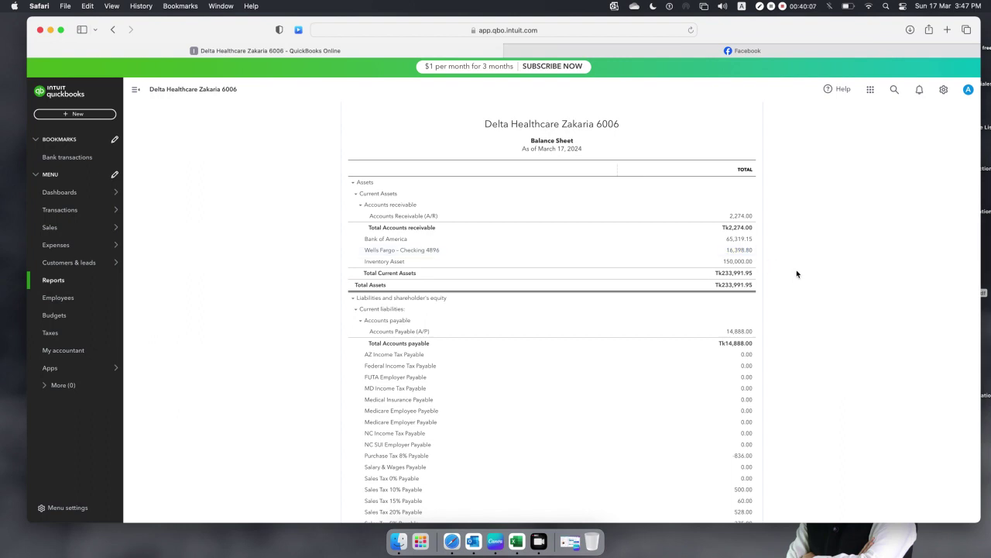
scroll(797, 273, down, 1)
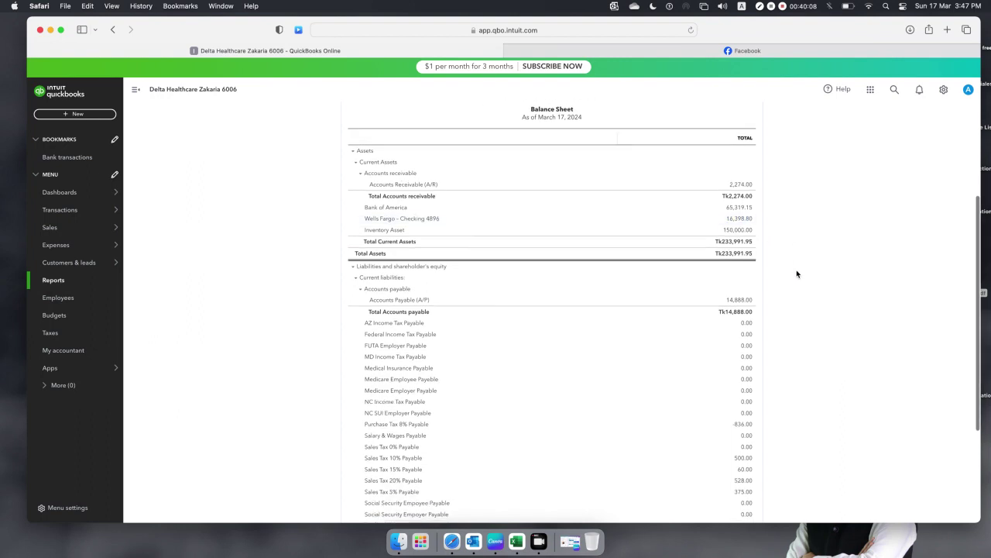
scroll(796, 273, down, 1)
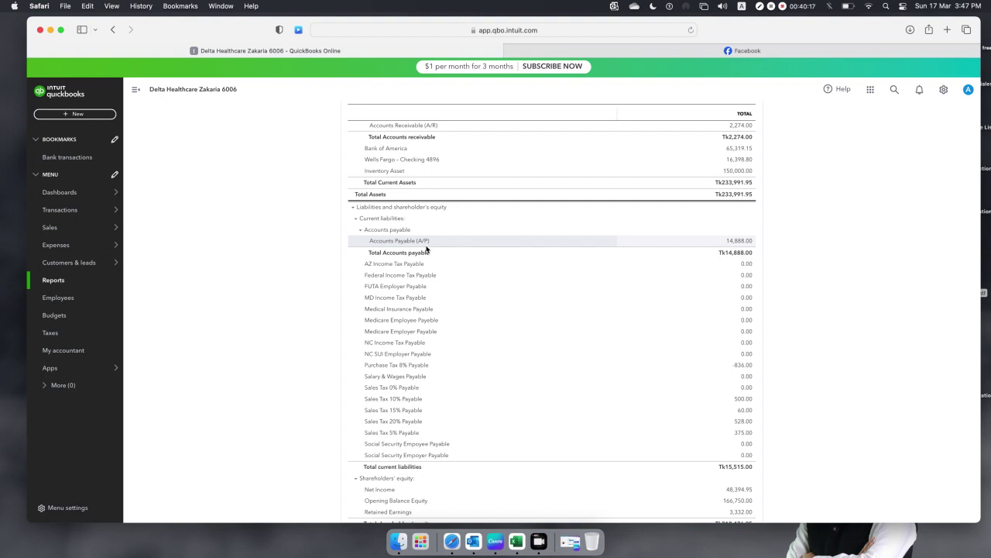
scroll(426, 250, up, 2)
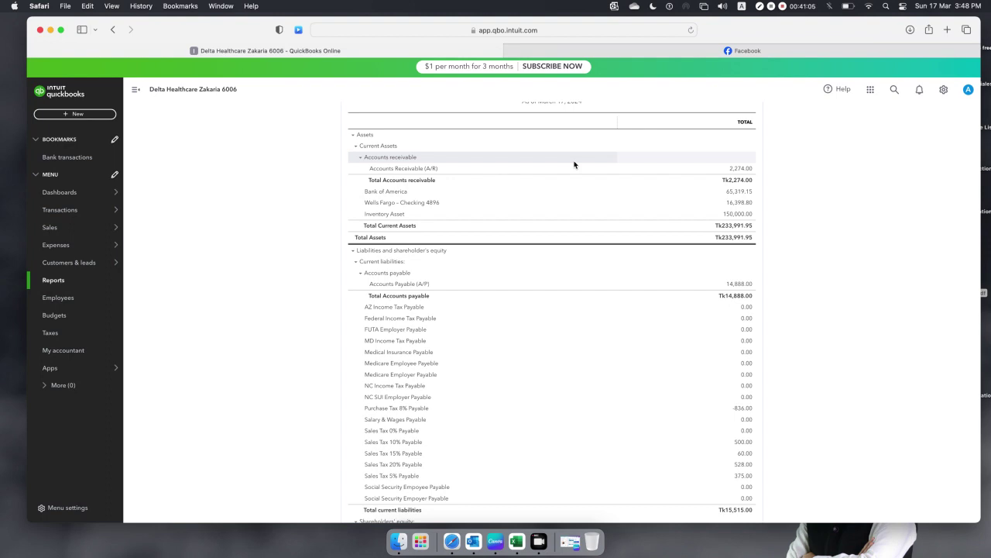
- Open the customer list, check the transactions of the customer without a company name, and return to the list
mouse_move(61, 193)
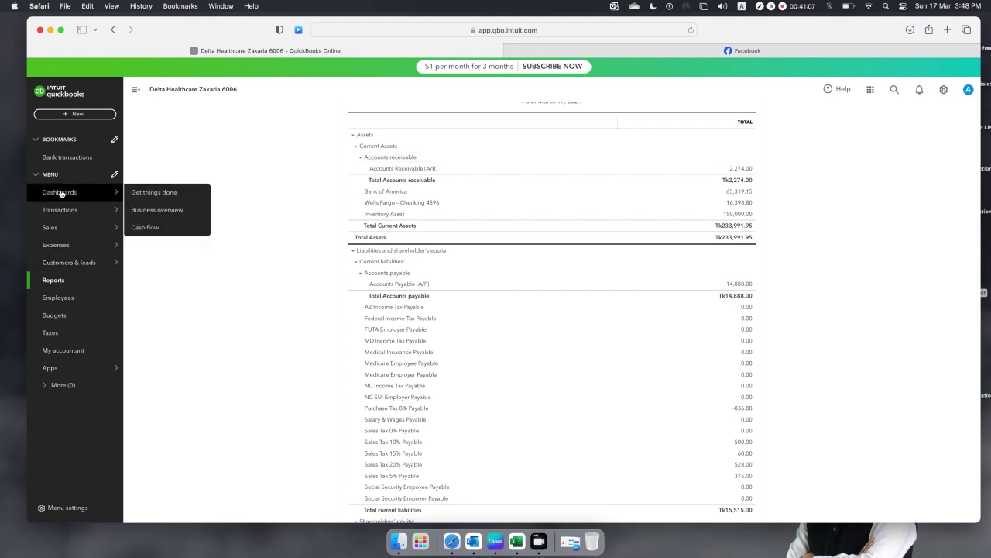
mouse_move(54, 229)
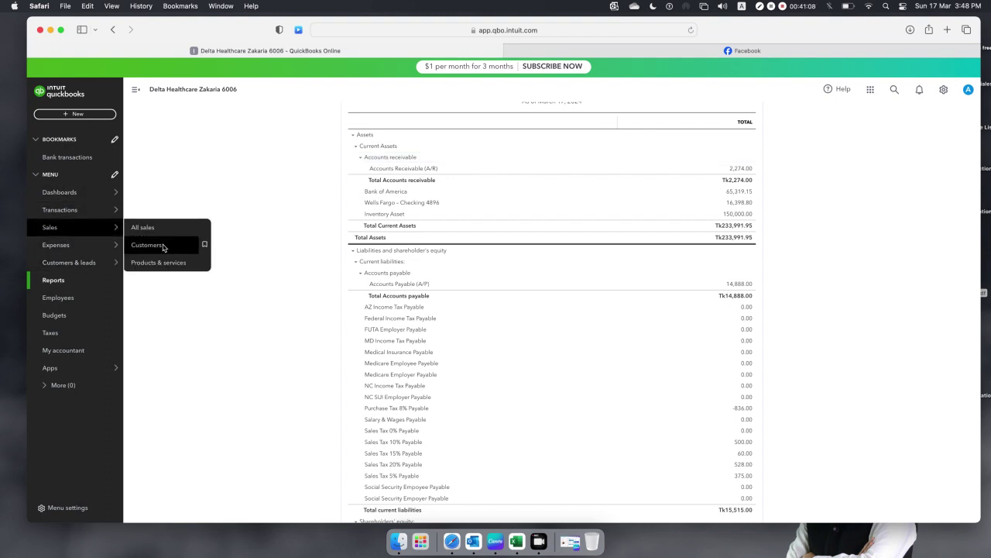
click(164, 247)
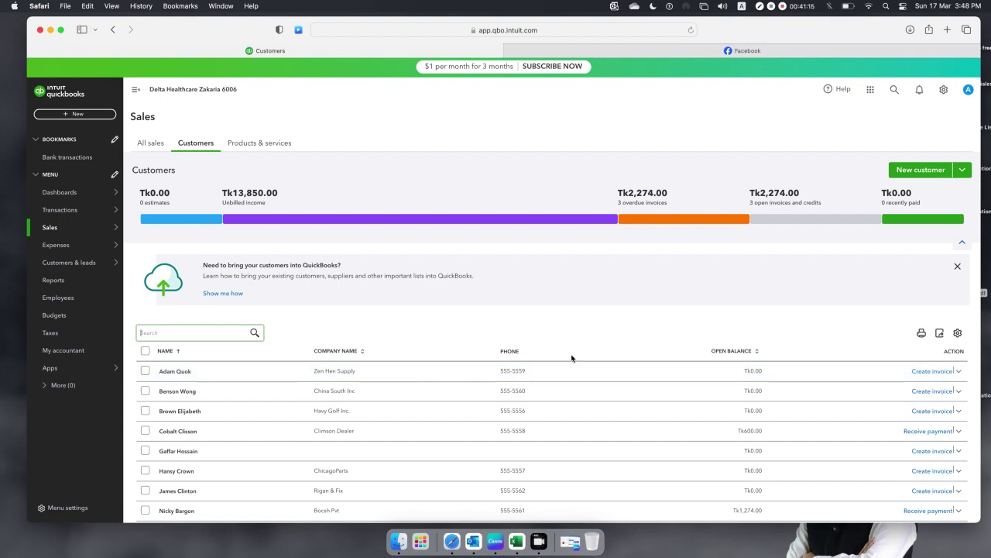
scroll(571, 357, down, 3)
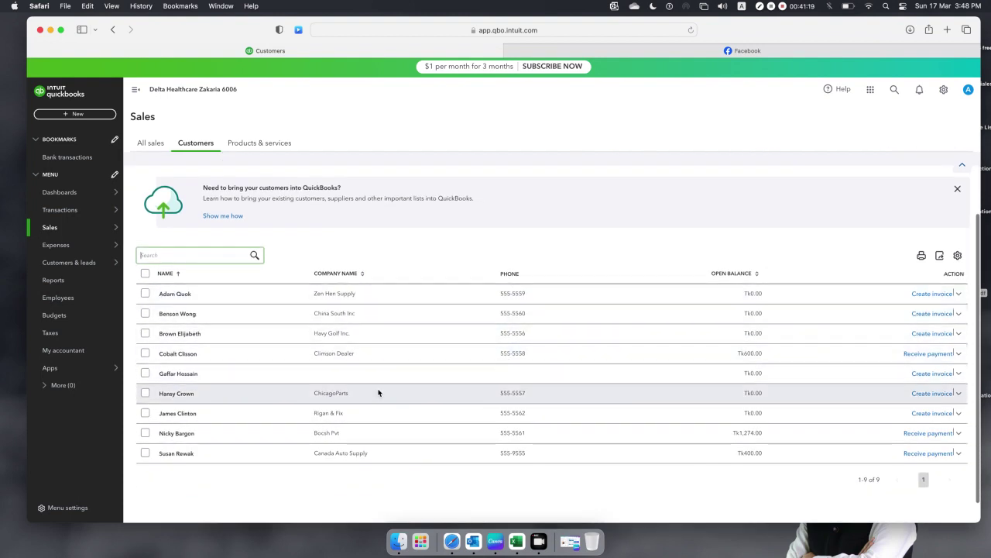
click(407, 374)
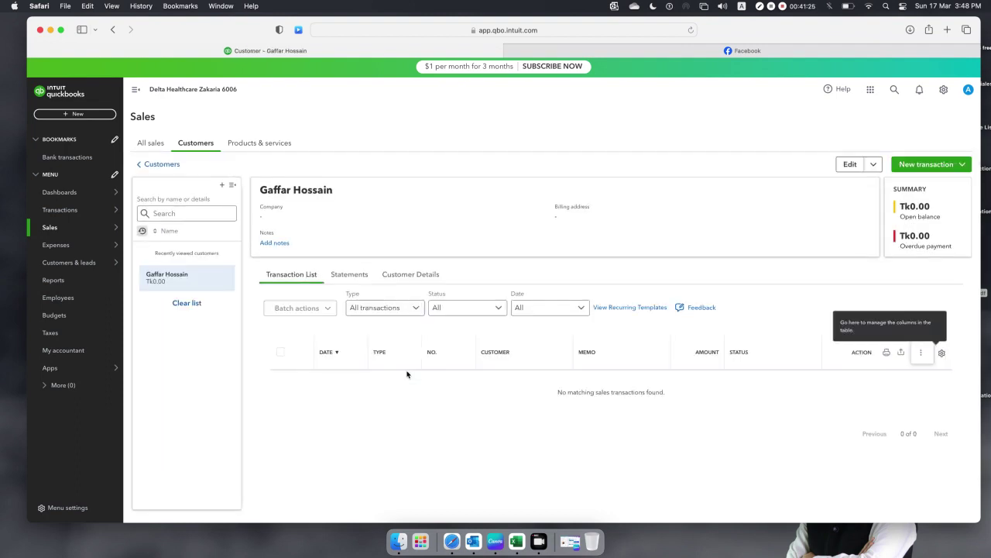
click(114, 30)
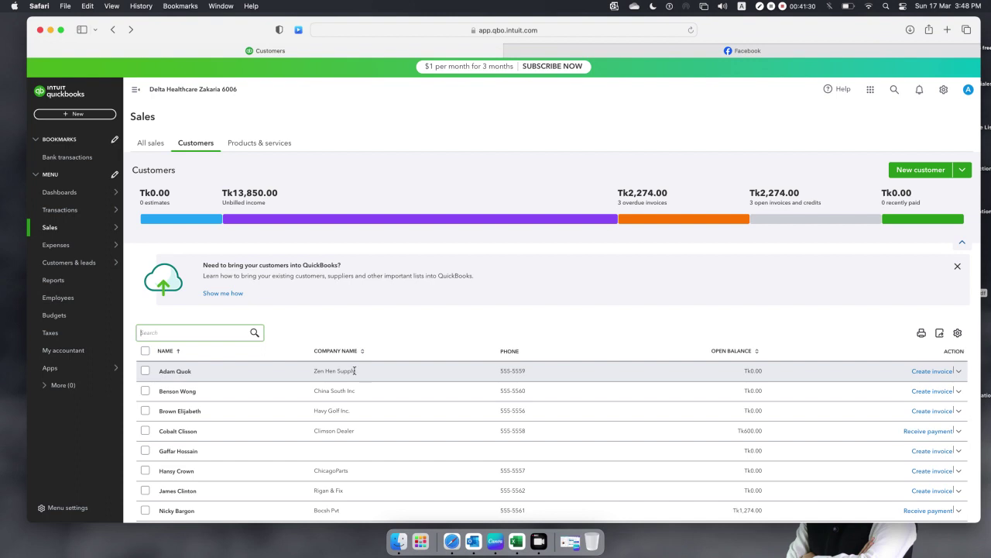
- Open the China South Inc customer and inspect the details and further actions of its payment dated 2-3-22
click(343, 392)
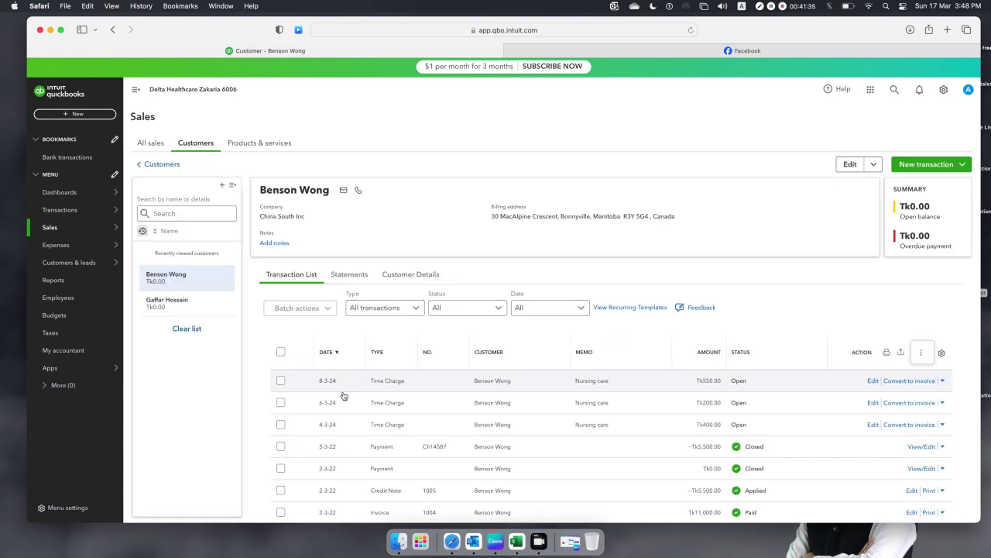
scroll(498, 343, down, 3)
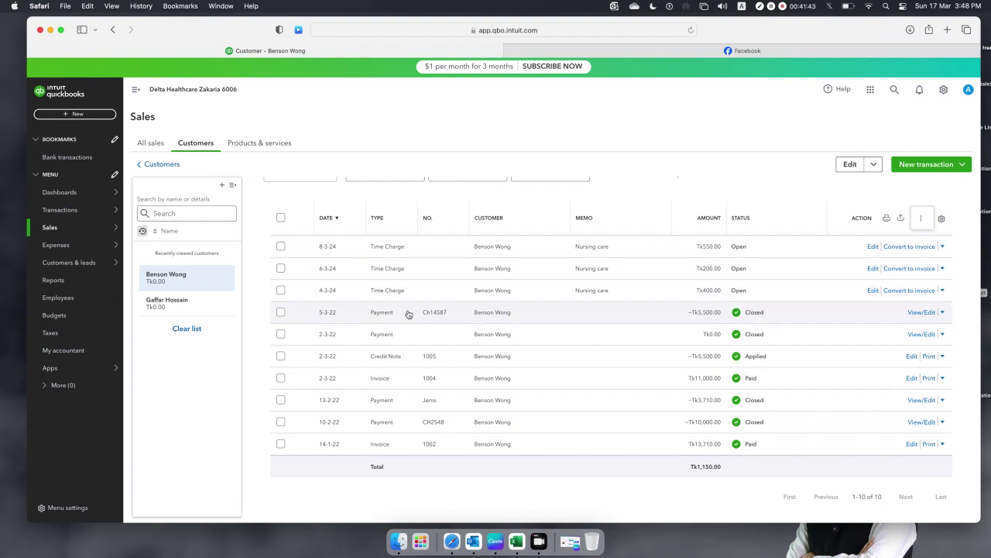
click(498, 337)
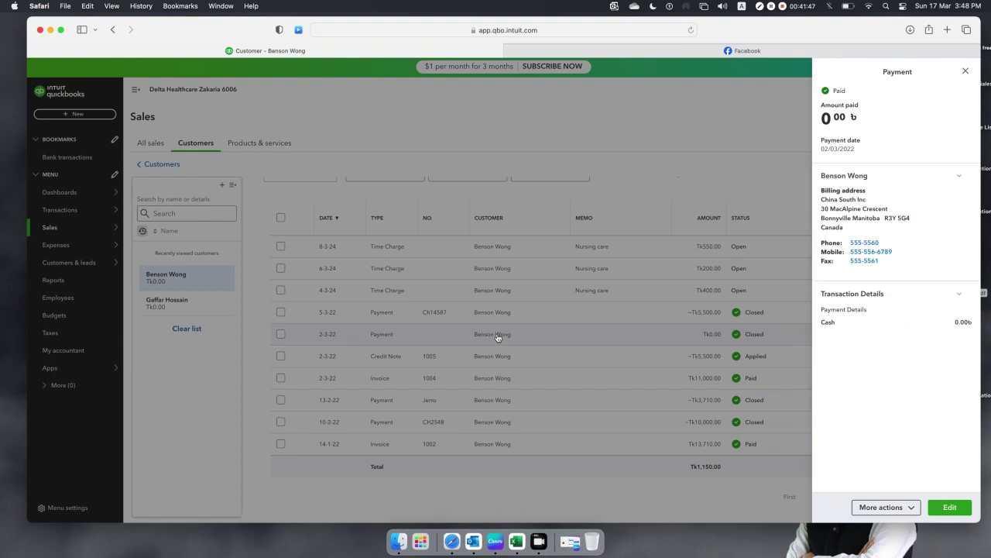
click(912, 511)
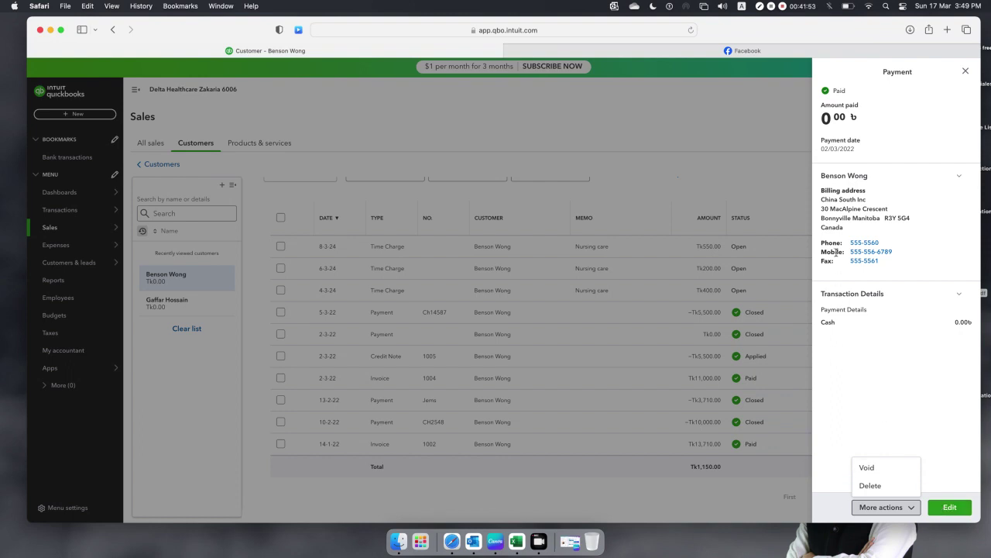
click(700, 341)
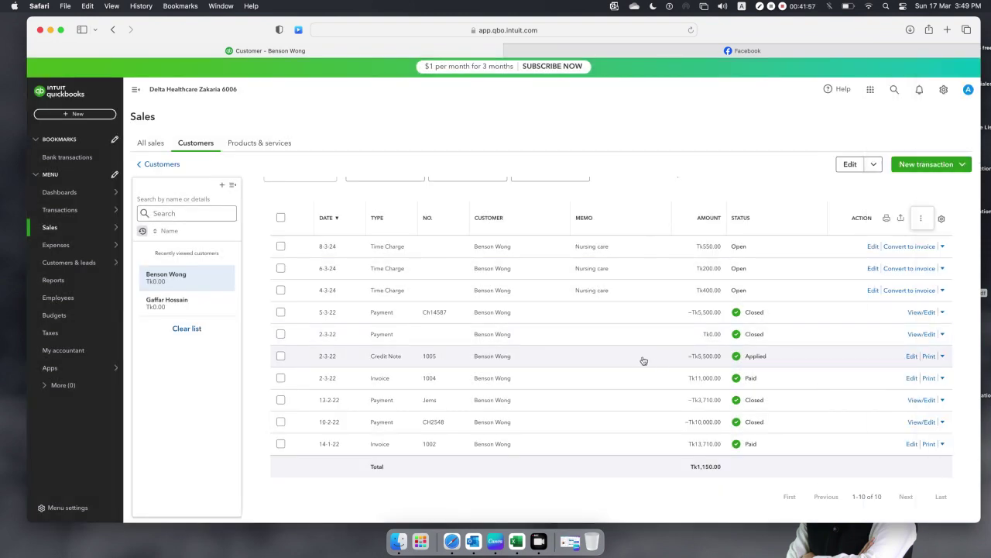
- Open China South Inc's credit note 1005 for editing and view its additional actions
click(502, 360)
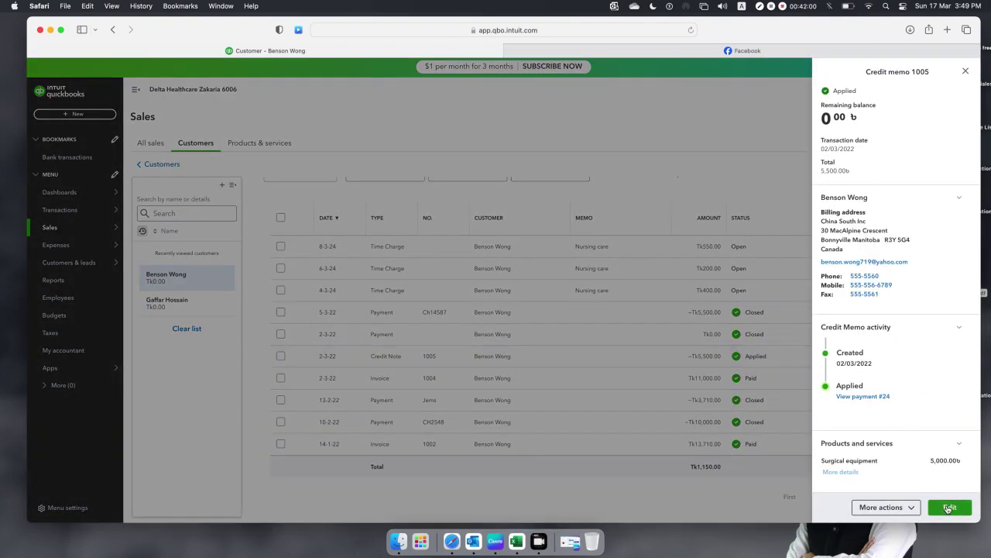
click(948, 508)
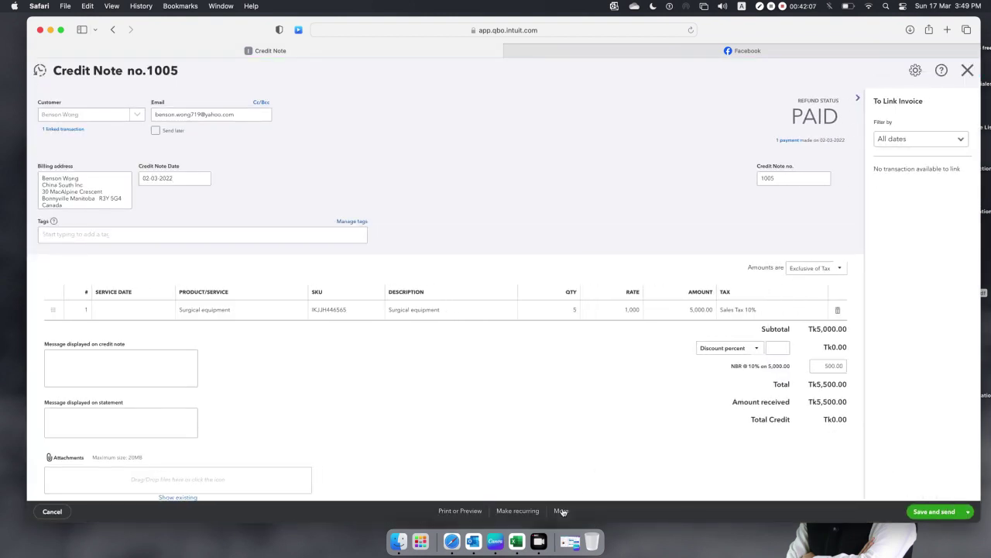
click(561, 511)
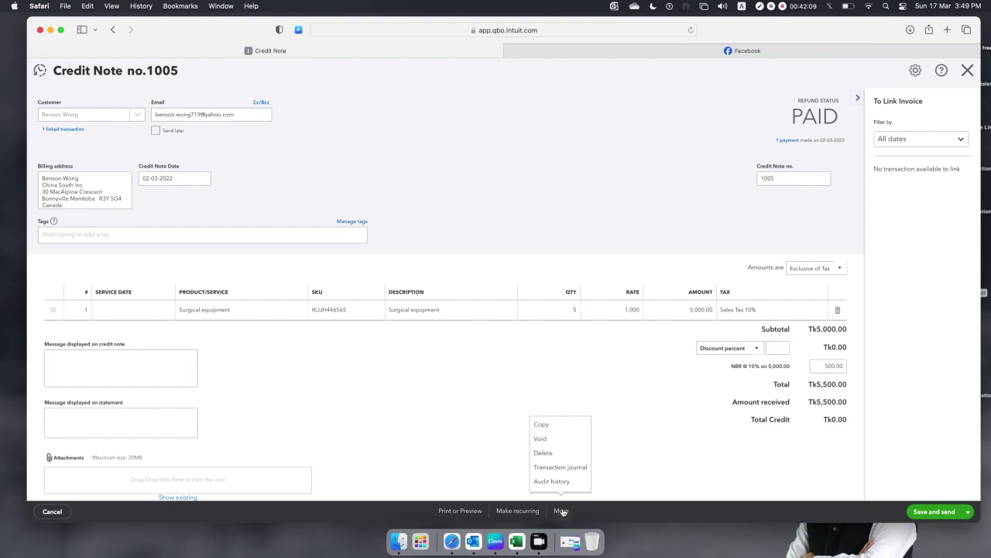
- Preview credit note 1005 for printing, download the document, and close the preview
click(458, 512)
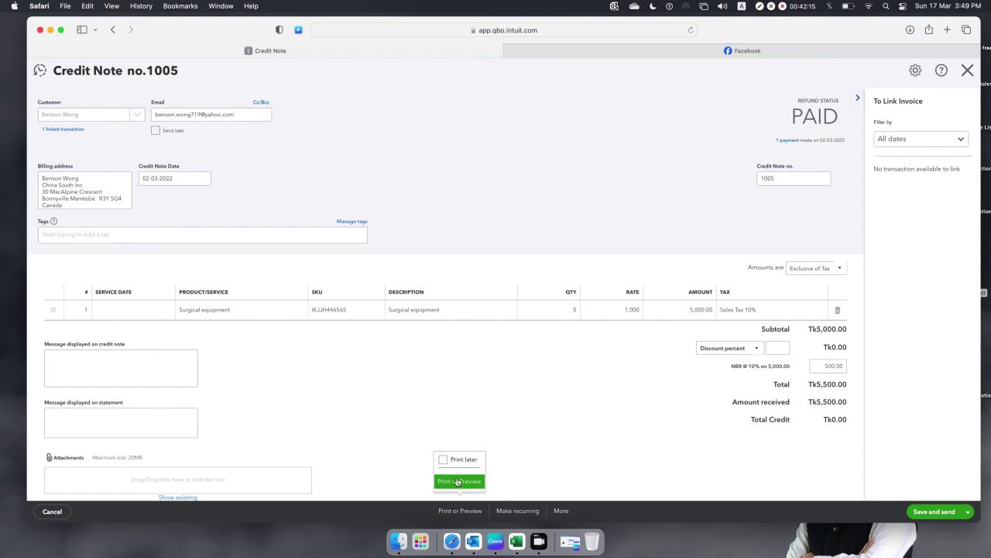
click(458, 481)
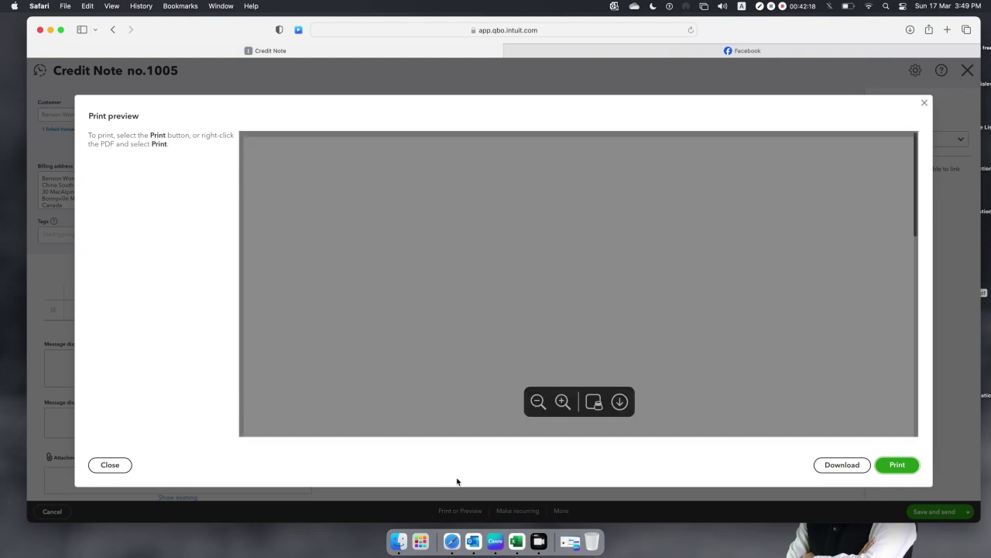
scroll(509, 303, down, 3)
scroll(508, 301, down, 2)
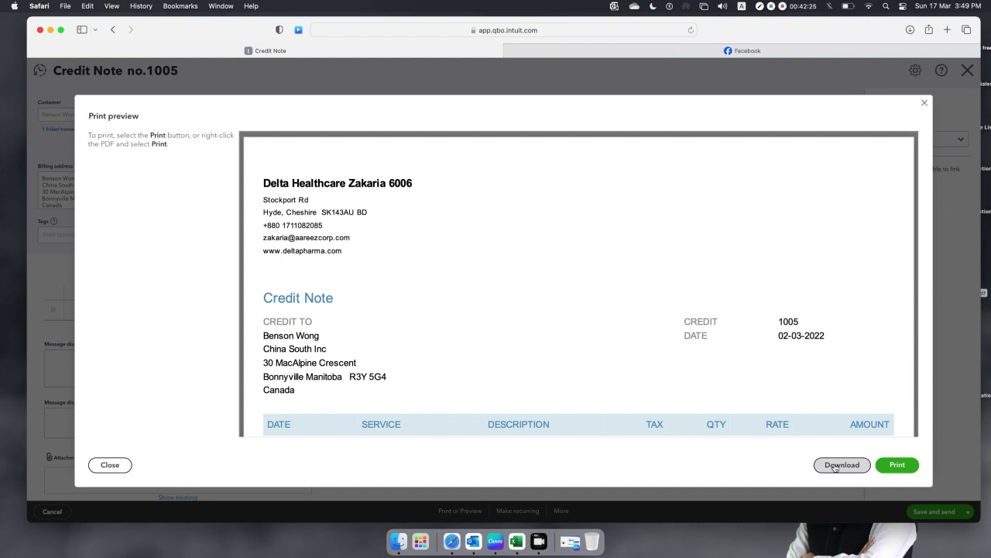
click(835, 466)
click(924, 104)
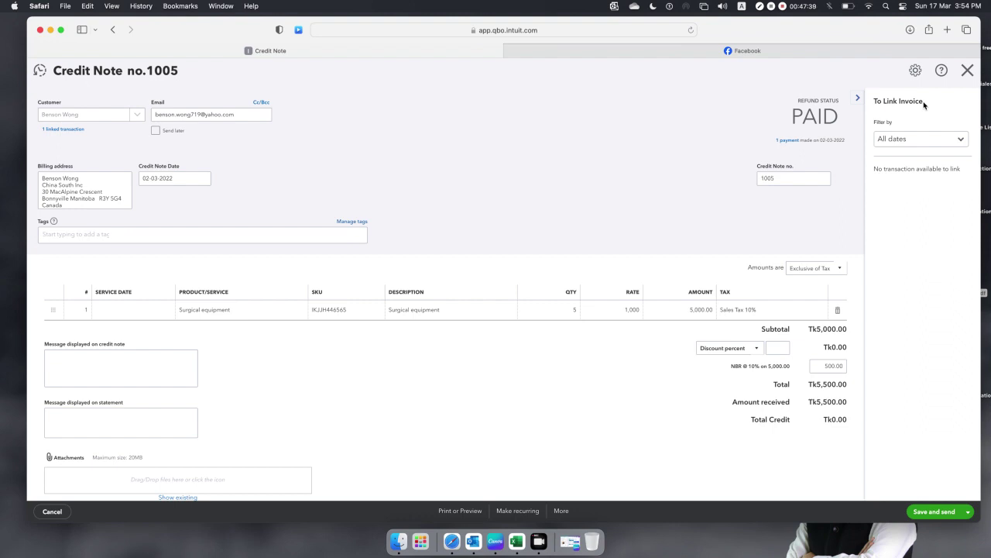
- Close the credit note and start a new cheque with the Cigna HealthSpring supplier as payee
click(968, 71)
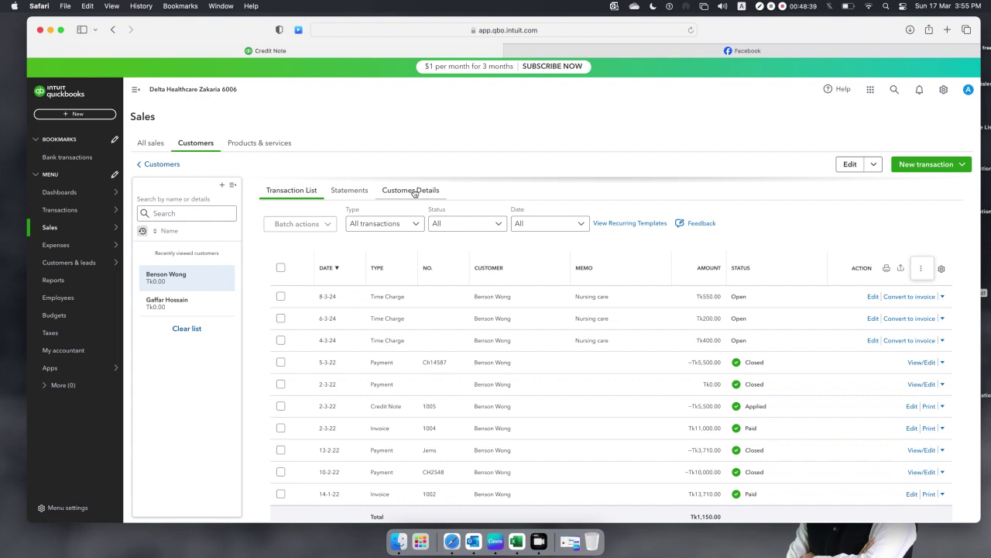
click(76, 114)
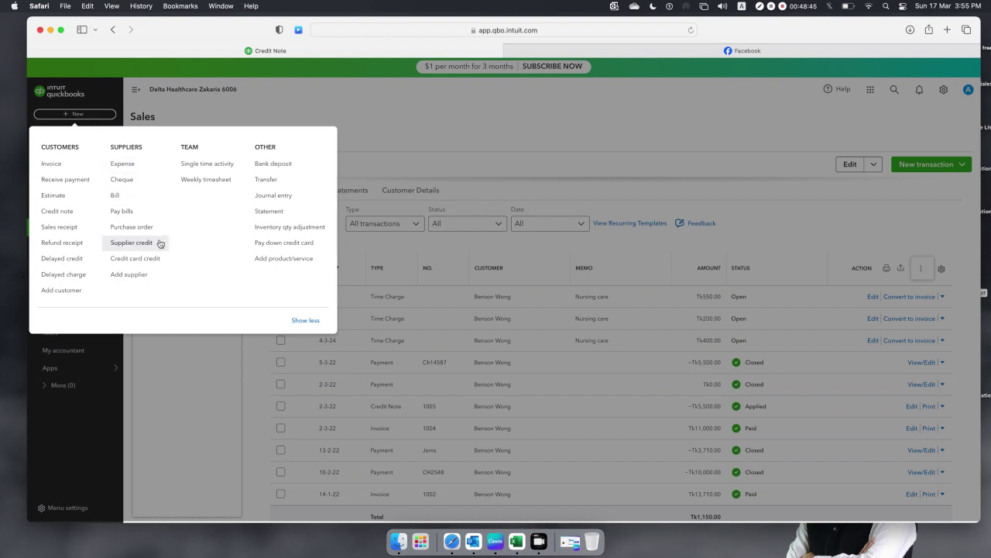
click(122, 185)
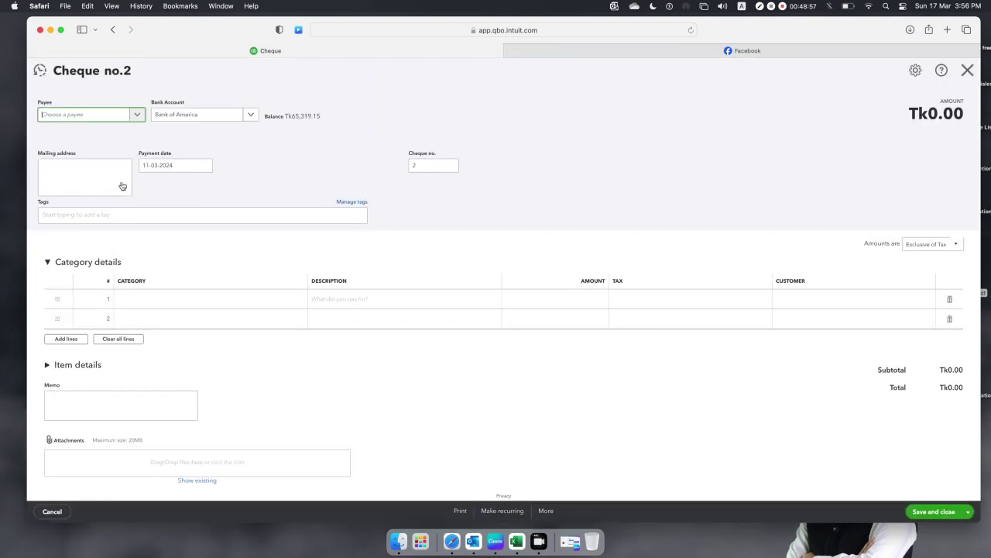
click(137, 116)
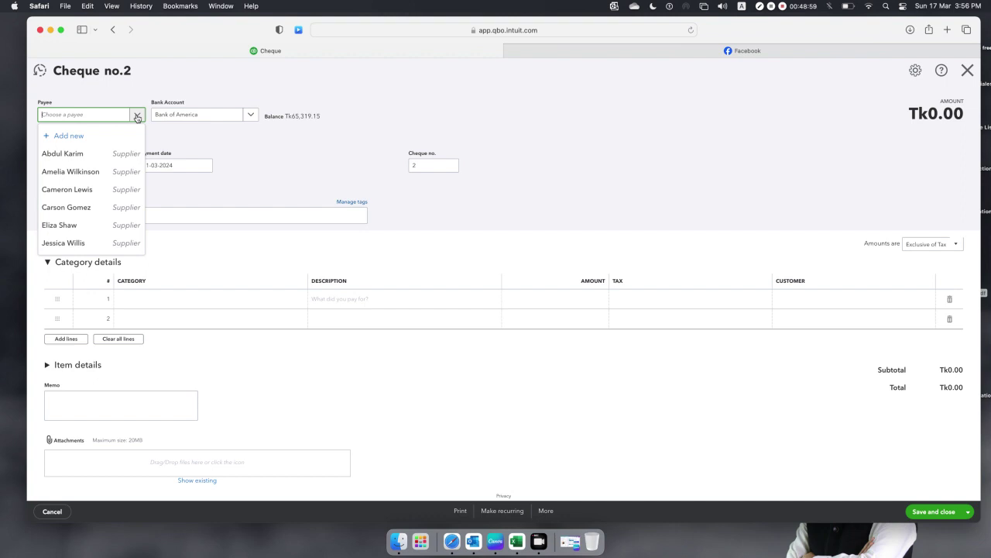
click(101, 190)
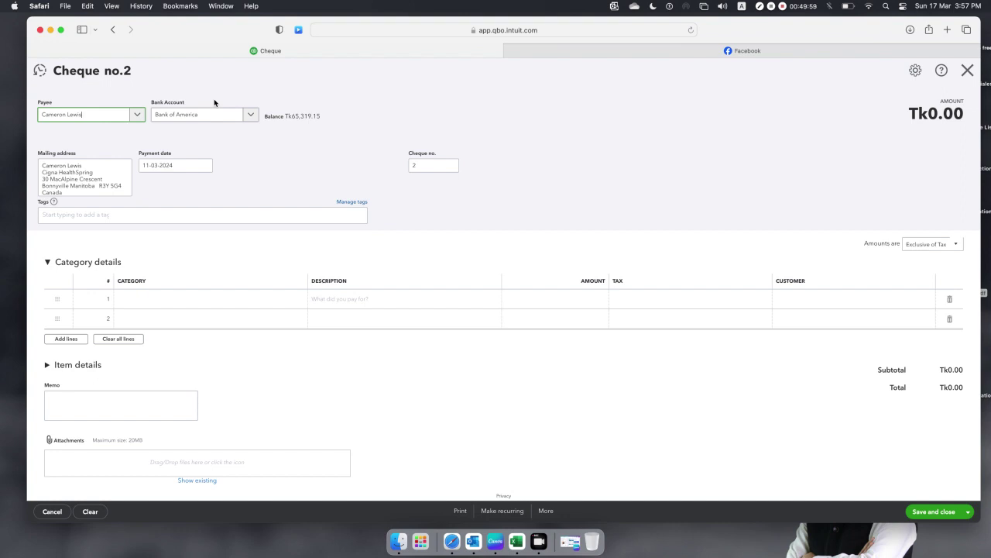
- Set the cheque number to CH34526
click(438, 168)
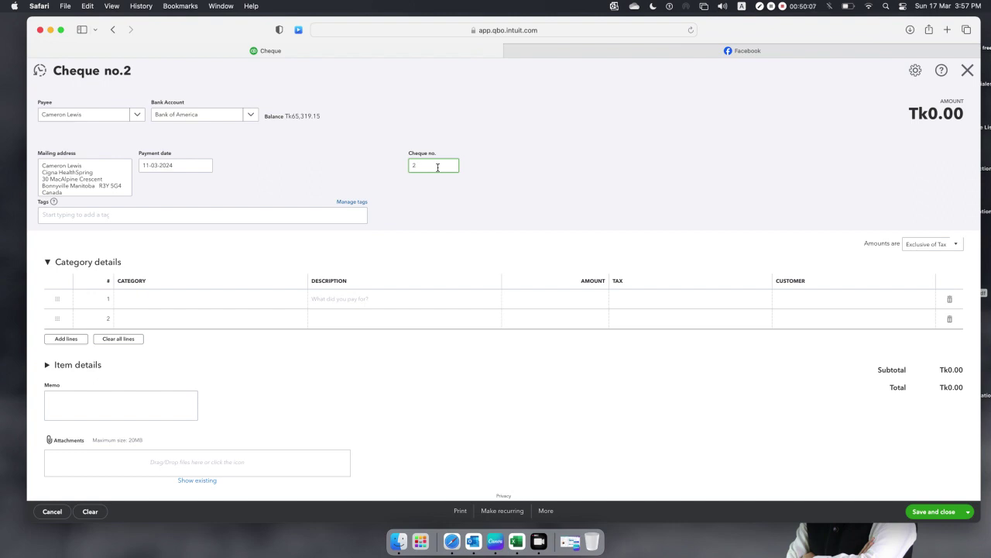
key(BackSpace)
text(CH)
text(34526)
- Expand the cheque's item details and add Face Mask as the product on the first line
click(46, 365)
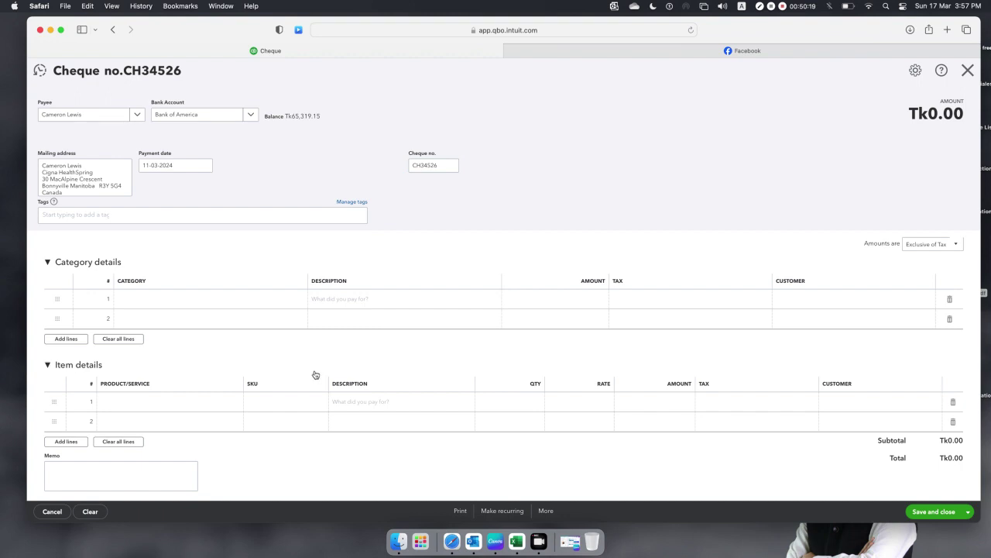
scroll(315, 375, down, 2)
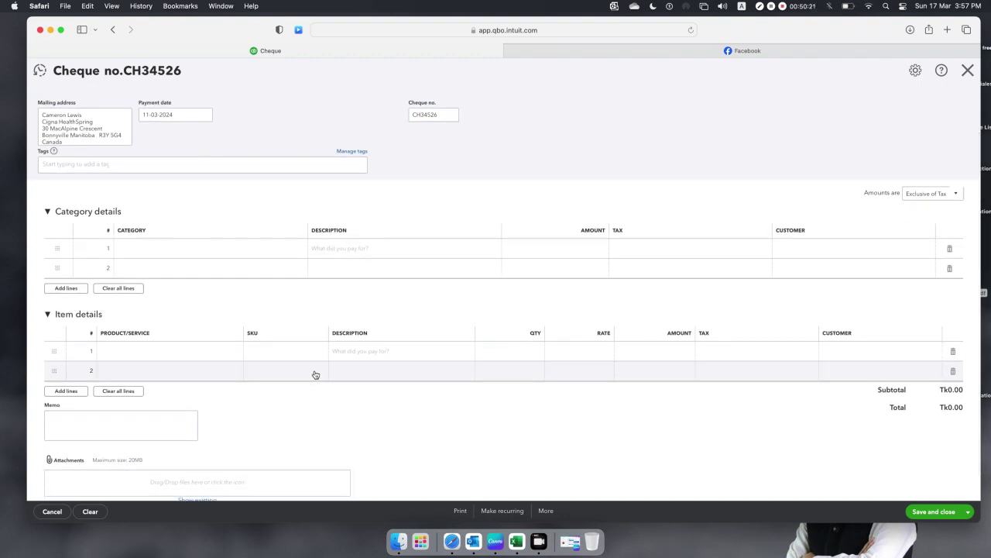
click(205, 355)
click(232, 356)
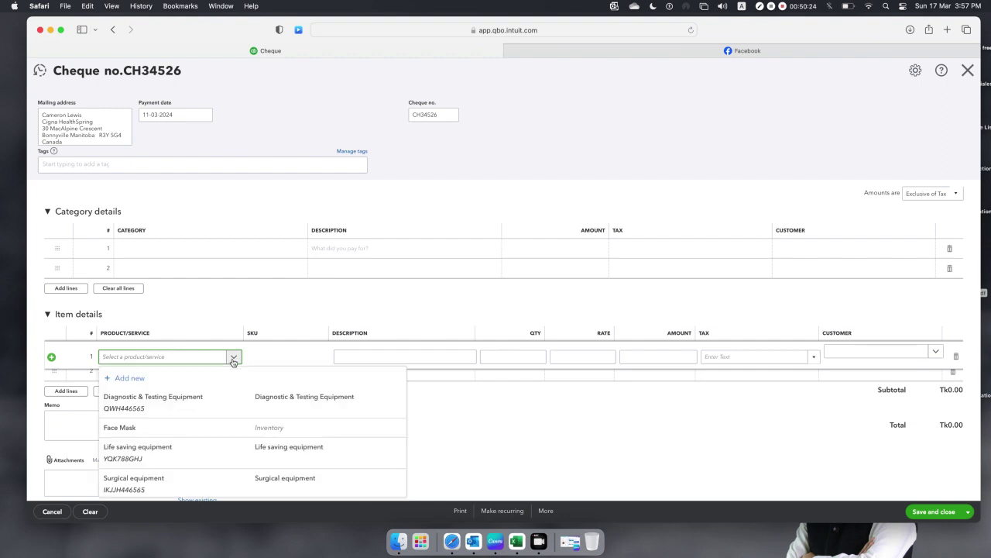
click(205, 428)
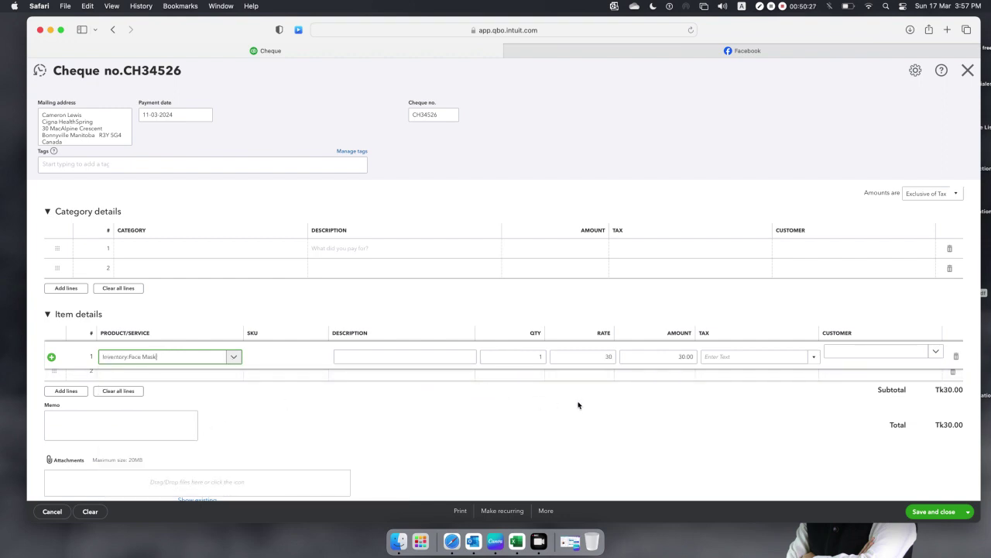
- Apply Purchase Tax 8% to the Face Mask line and save and close the cheque
click(921, 512)
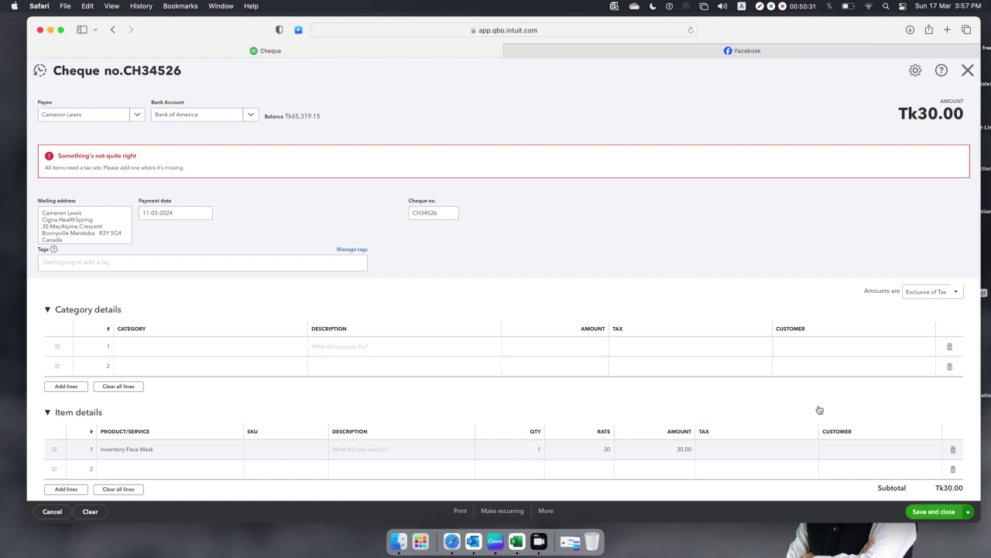
click(789, 453)
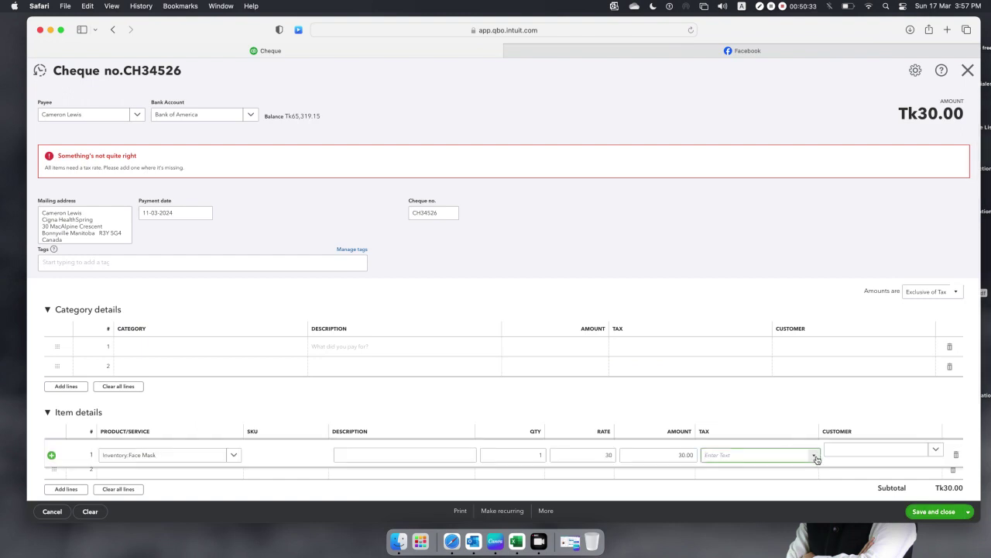
click(816, 457)
click(763, 409)
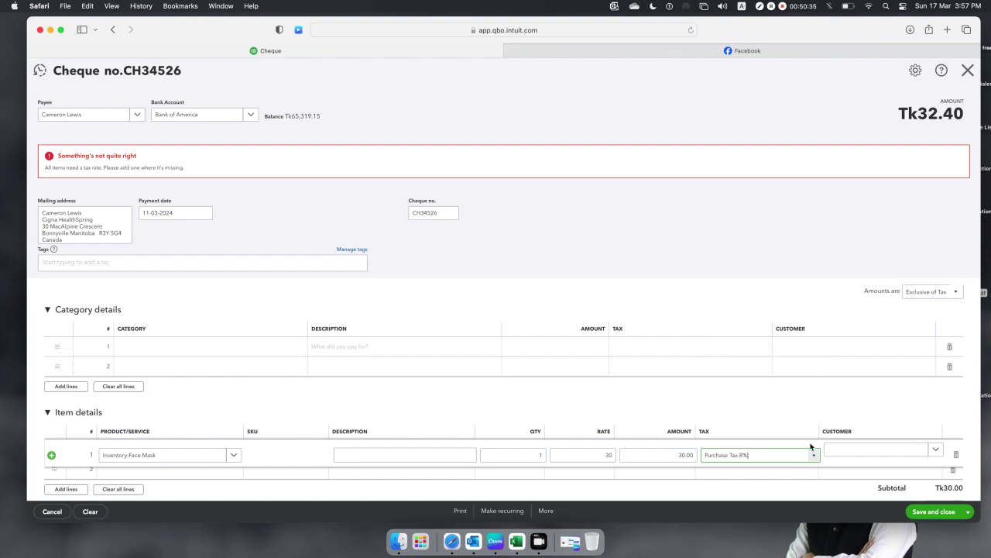
click(927, 512)
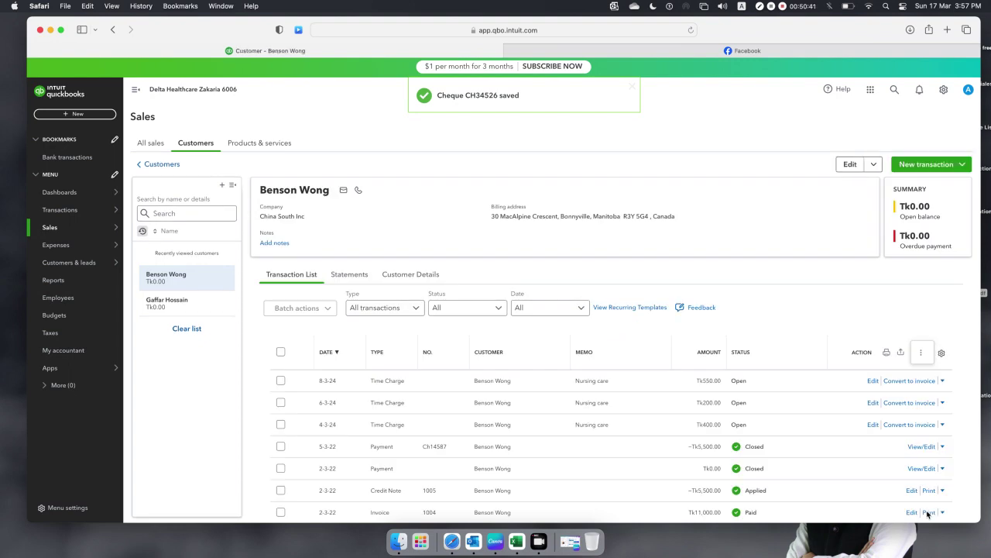
- Reopen the saved cheque CH34526 to review it, close it, and view the transaction types that can be created
click(500, 98)
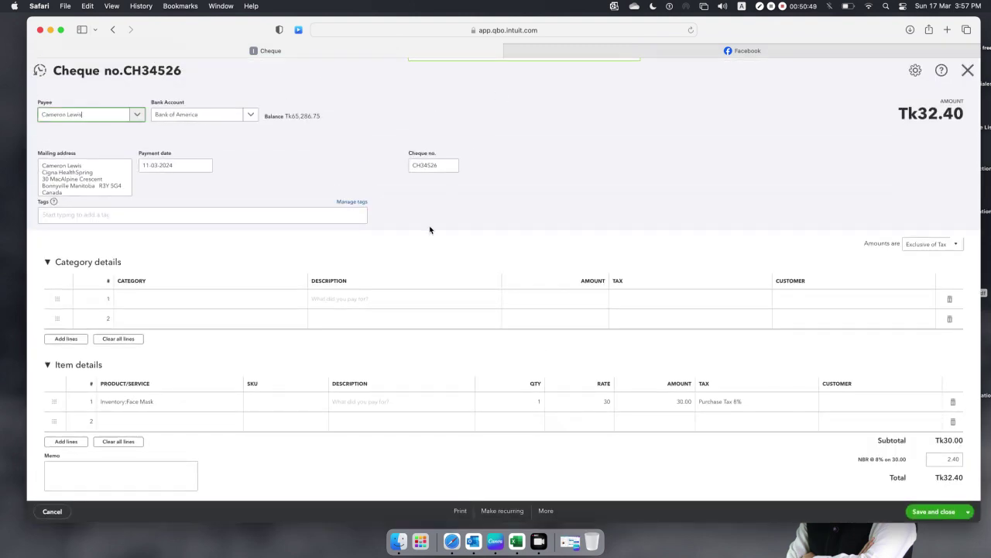
click(968, 70)
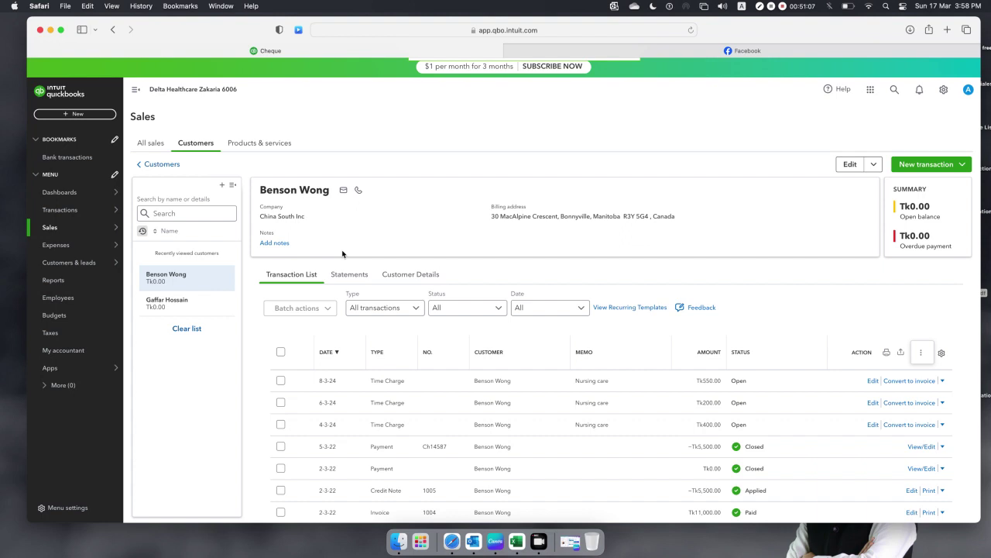
click(72, 116)
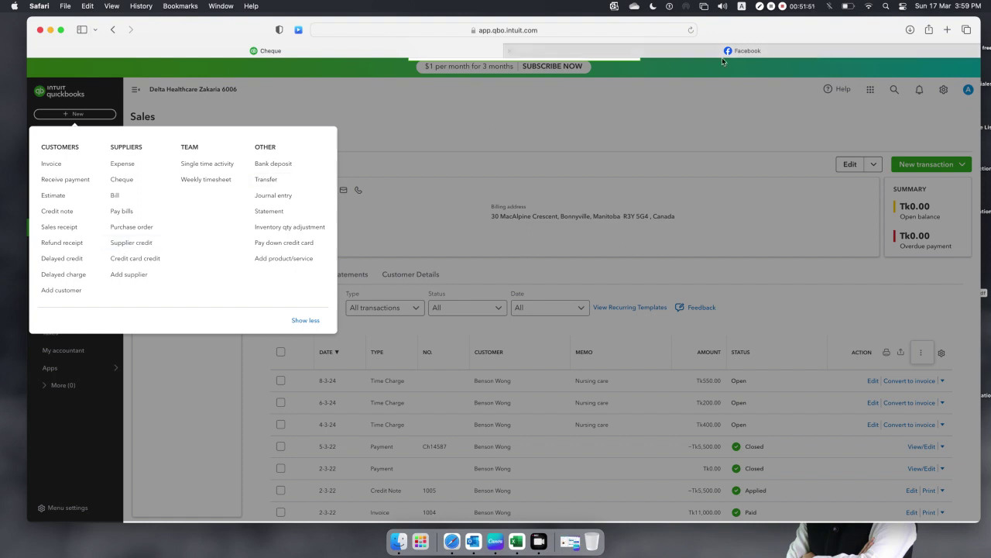
- Minimise the browser and open the Class 04 QB-04 folder inside Trendup Class Materiales to look at its files
click(50, 30)
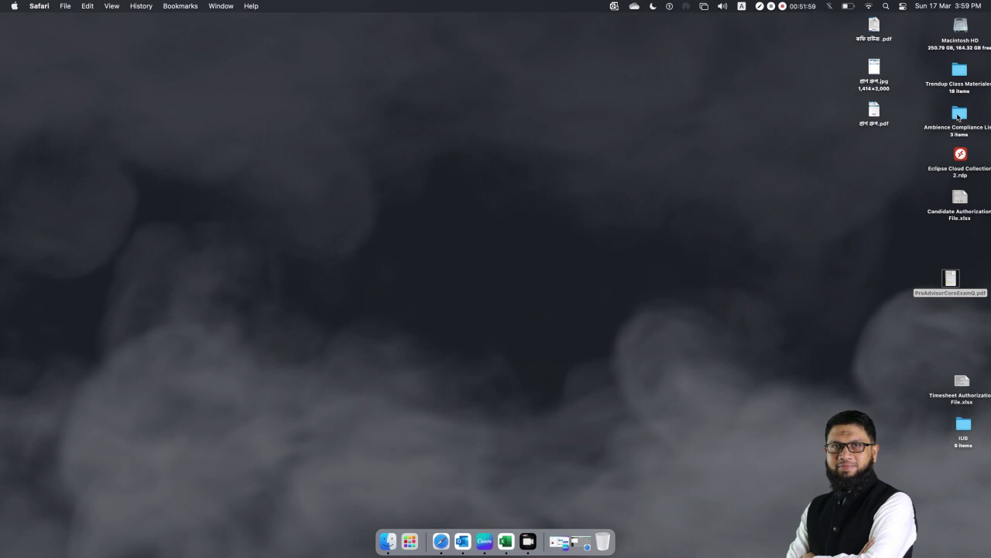
double_click(959, 70)
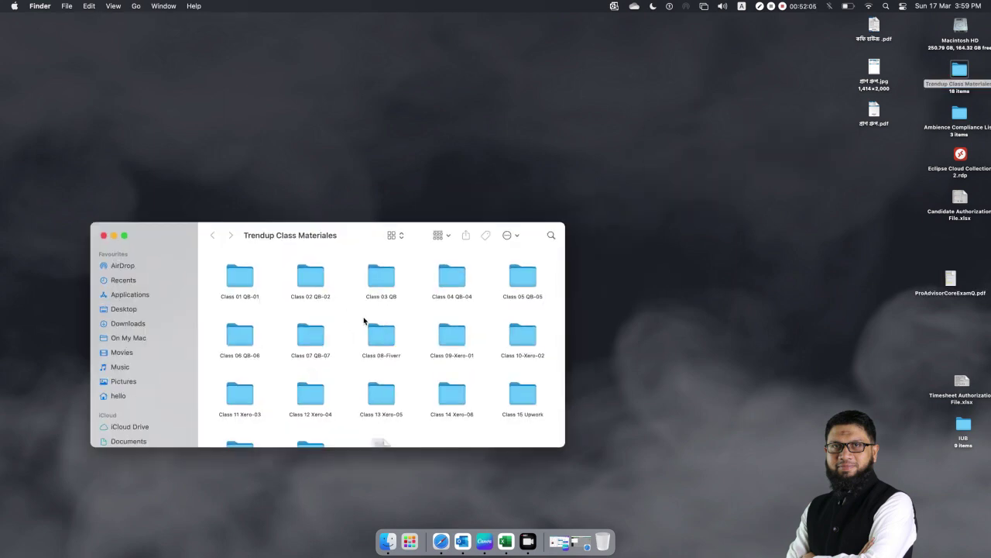
click(523, 279)
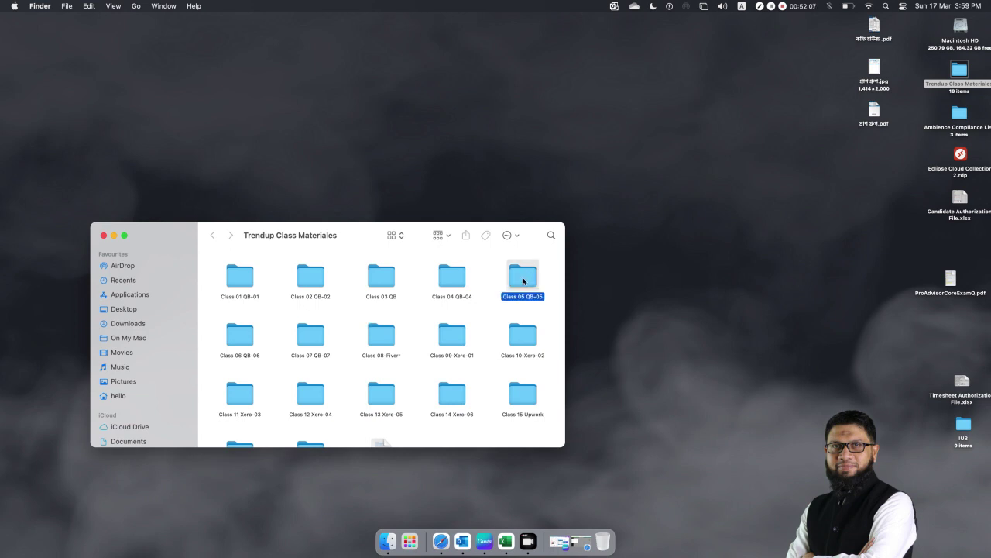
double_click(457, 275)
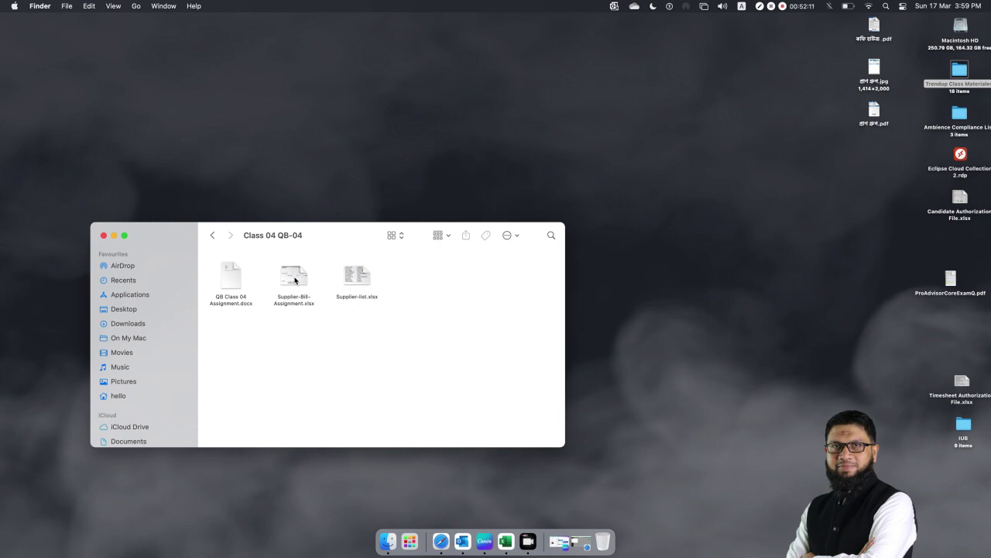
- Switch to Facebook, send Supplier-Bill-Assignment.xlsx from the Class 04 QB-04 folder to the AMS 6006 group chat, and close the chat
click(445, 534)
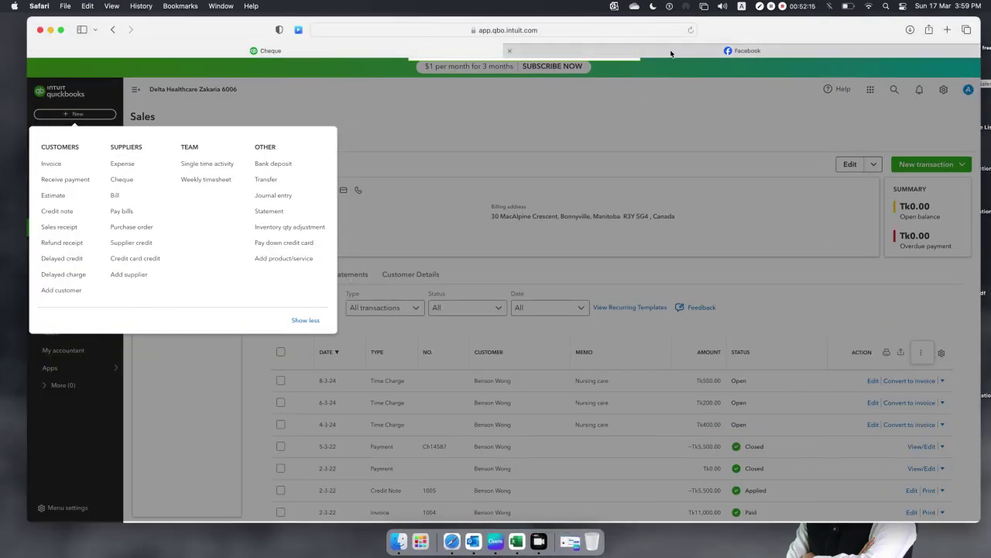
click(671, 54)
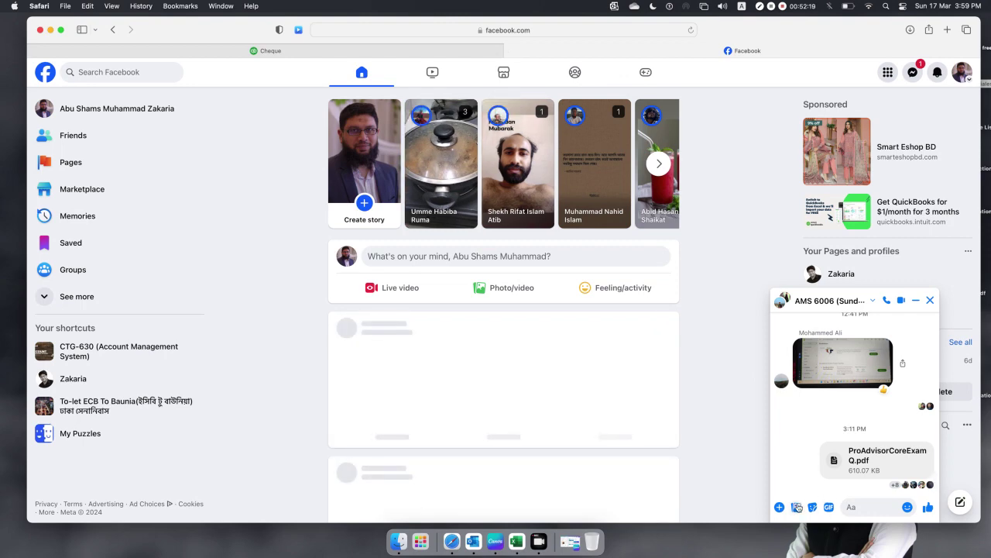
click(796, 507)
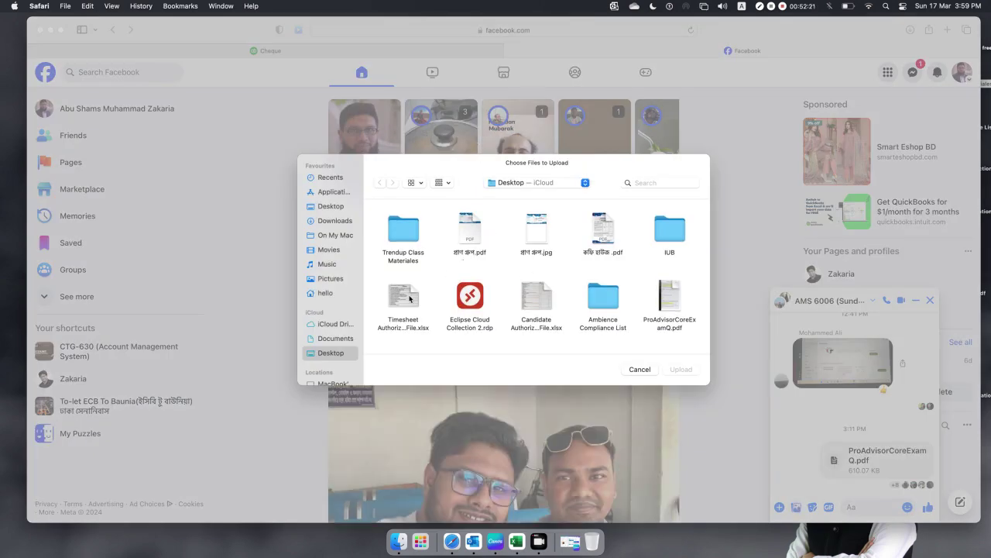
double_click(402, 231)
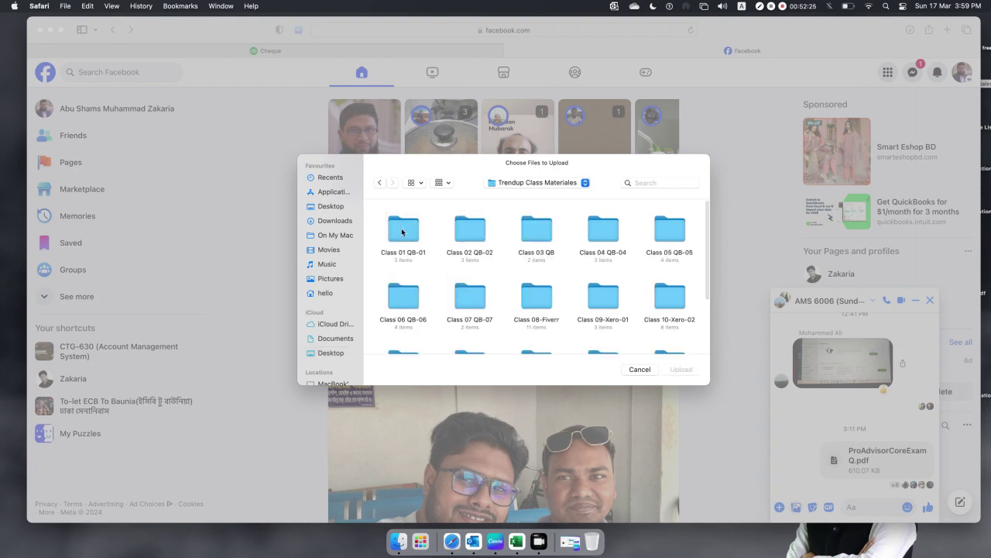
double_click(601, 233)
click(456, 238)
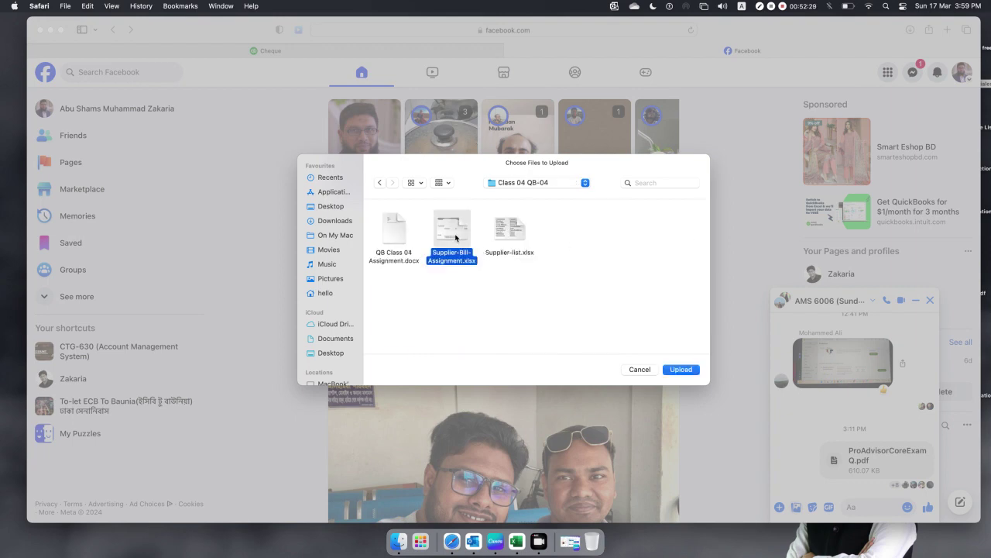
click(681, 369)
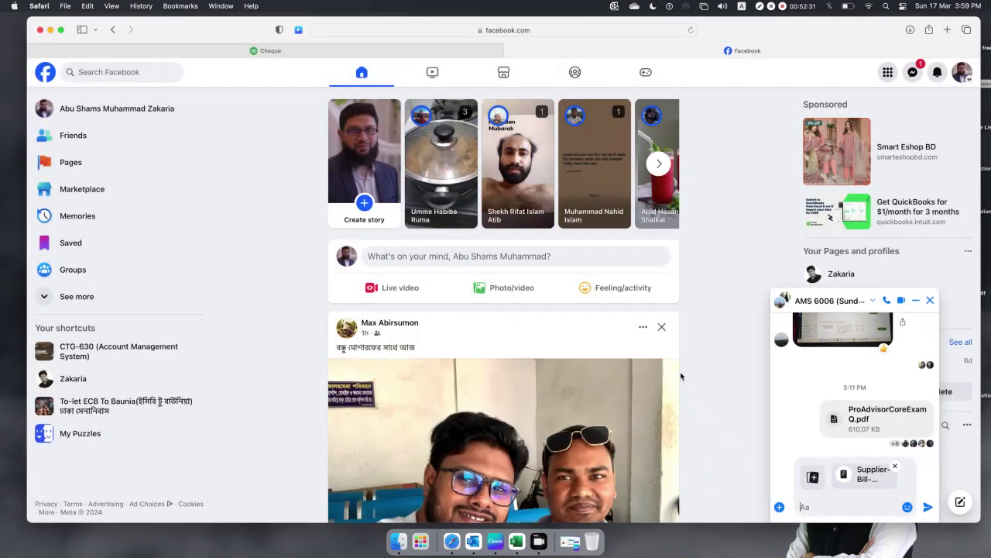
click(928, 507)
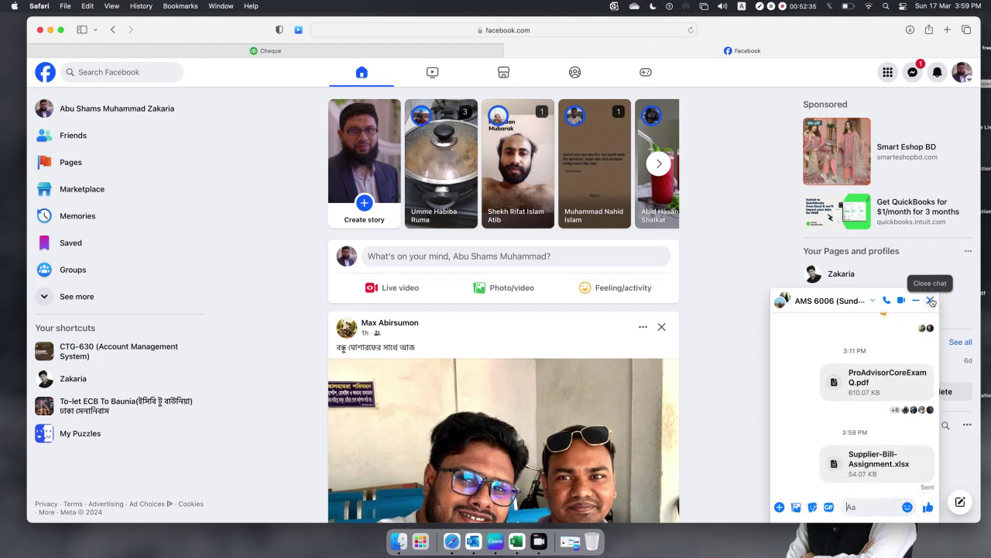
click(931, 301)
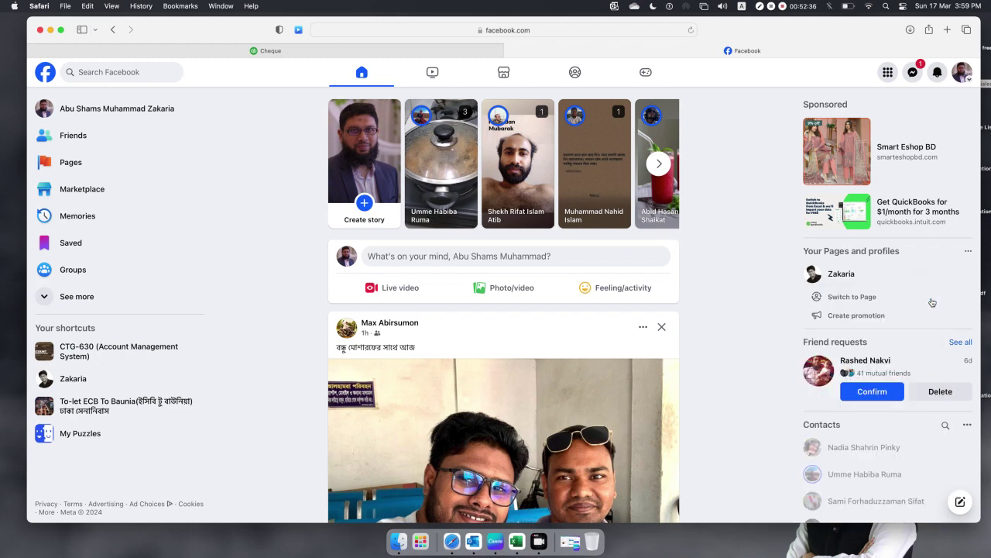
- Check the Messenger chats, minimise the browser, and close the Class 04 QB-04 folder window
click(912, 76)
click(911, 76)
click(50, 30)
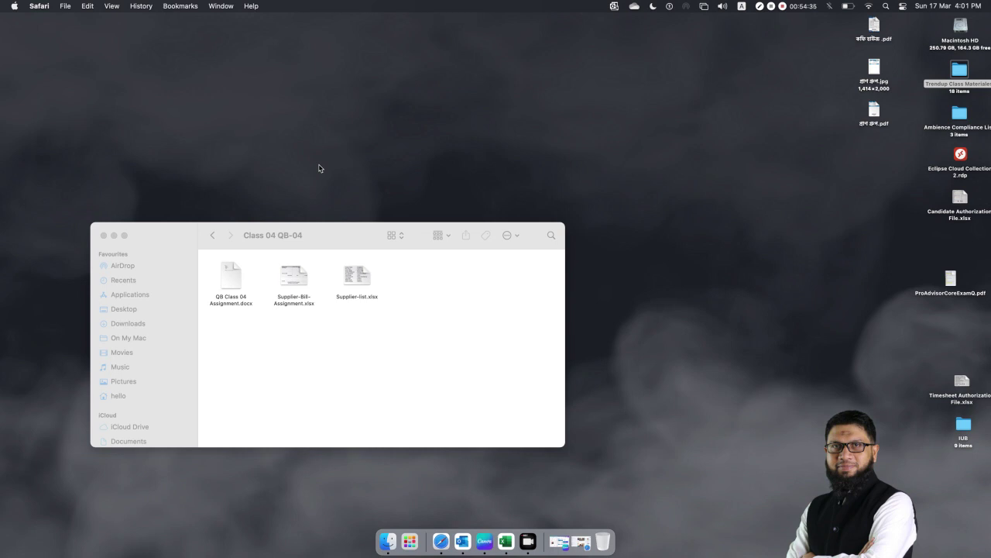
click(103, 235)
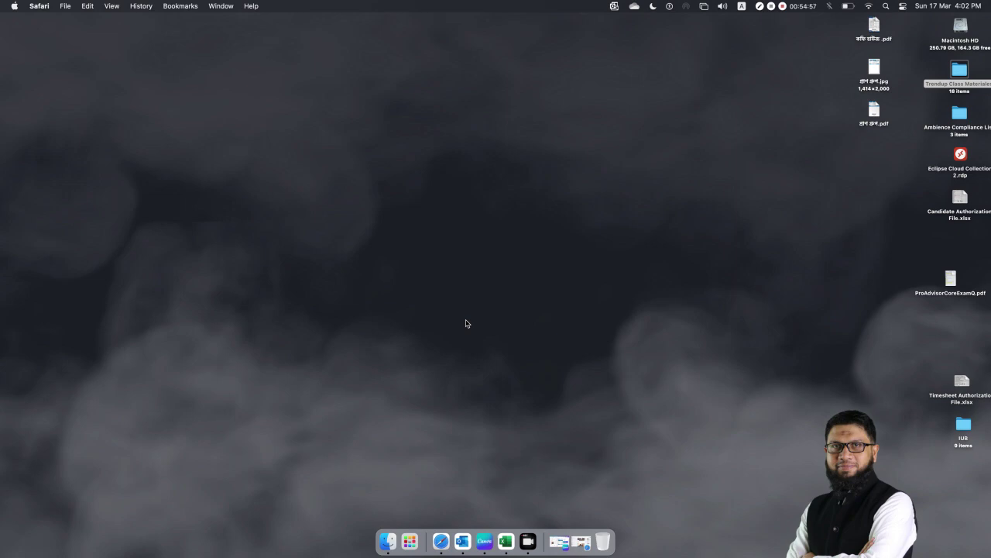
- Restore the browser, close the Facebook page, and sign out of QuickBooks
click(439, 545)
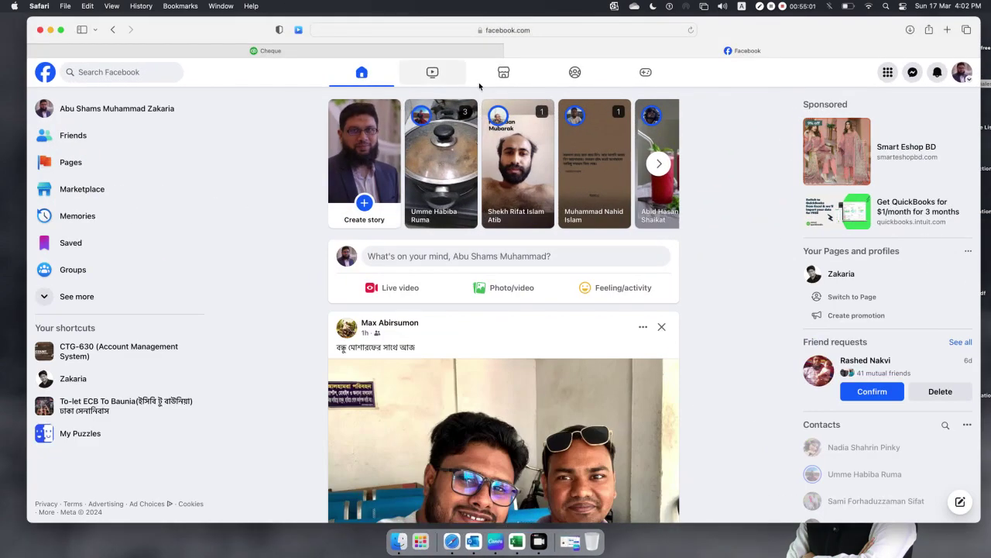
click(510, 52)
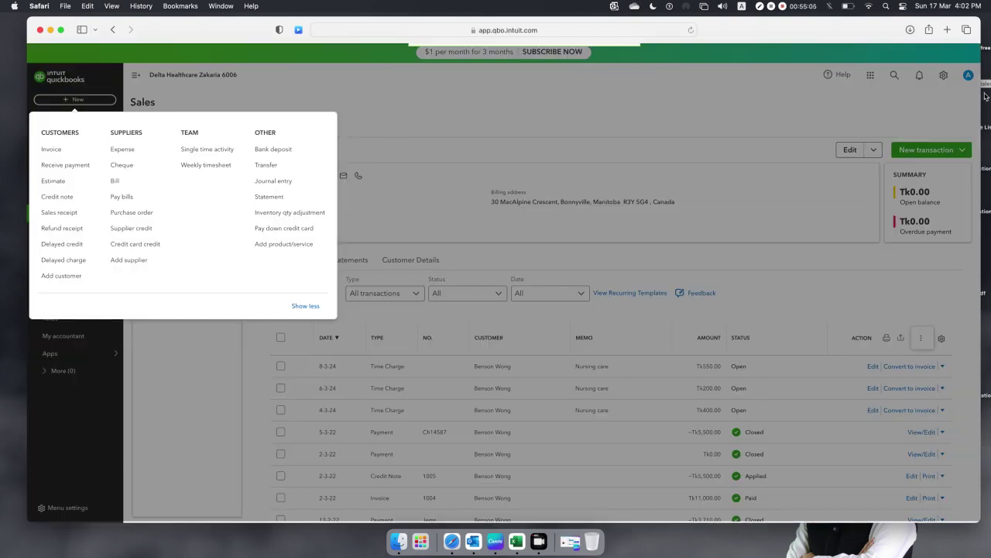
click(968, 76)
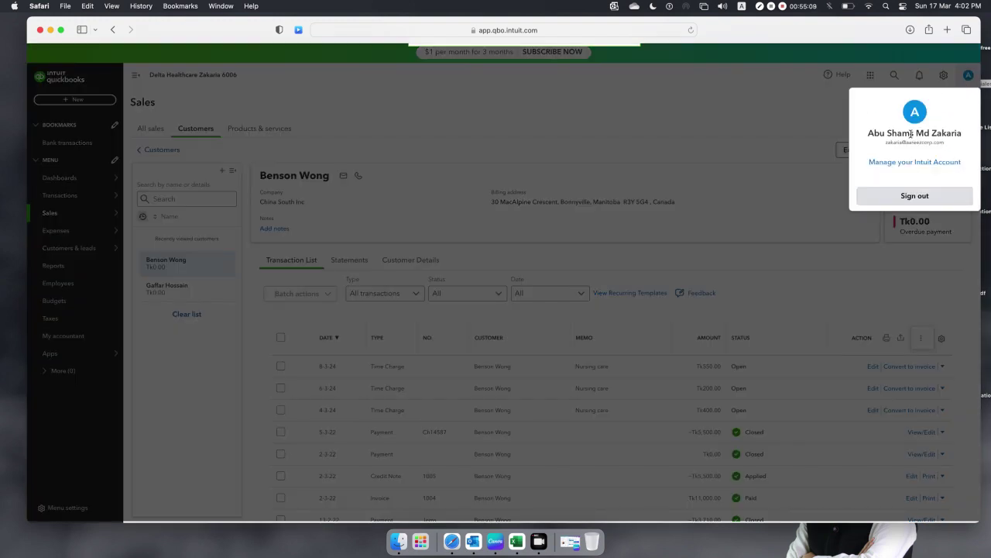
click(903, 198)
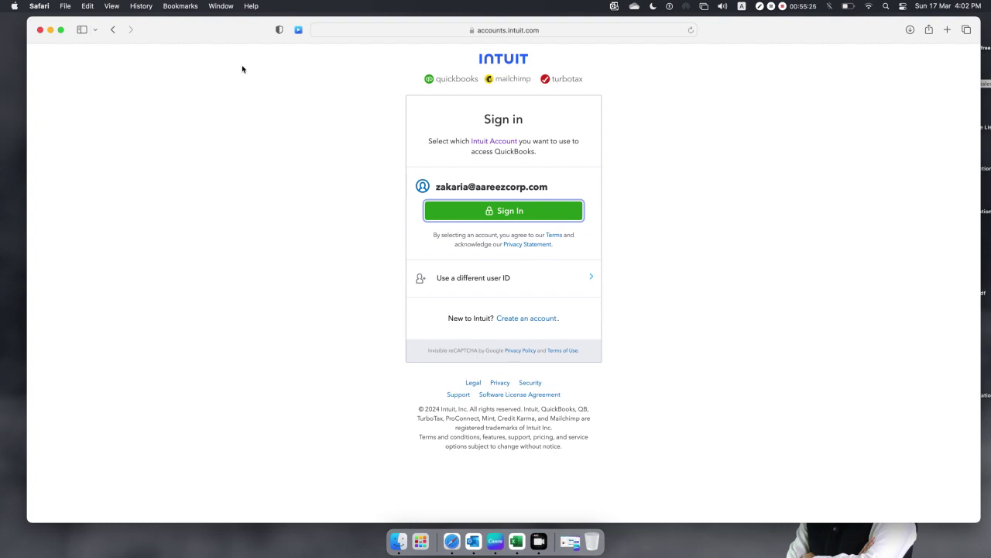
- Replace the signed-out page with a fresh tab and open the QuickBooks firm sign-in form from the Intuit QuickBooks favourite
click(947, 30)
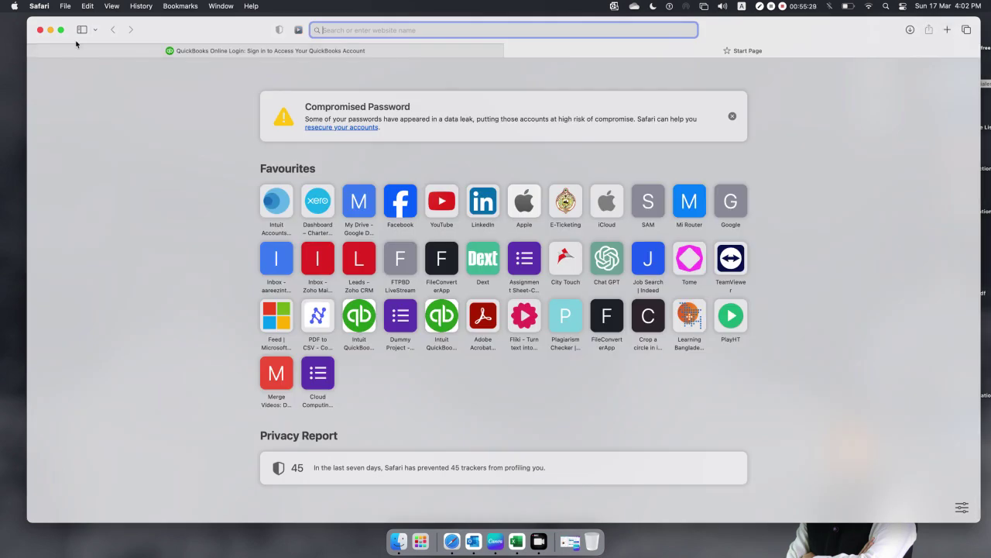
click(32, 52)
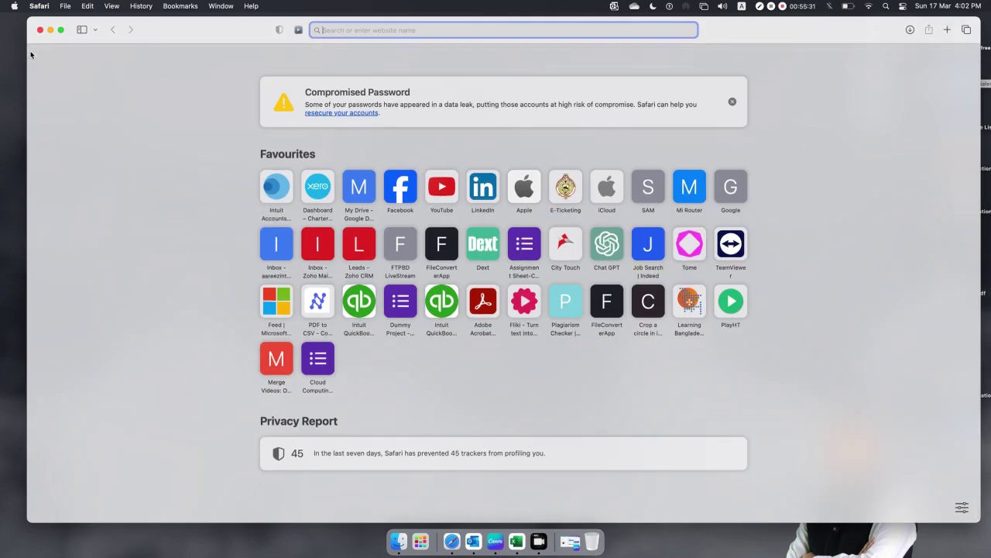
click(446, 305)
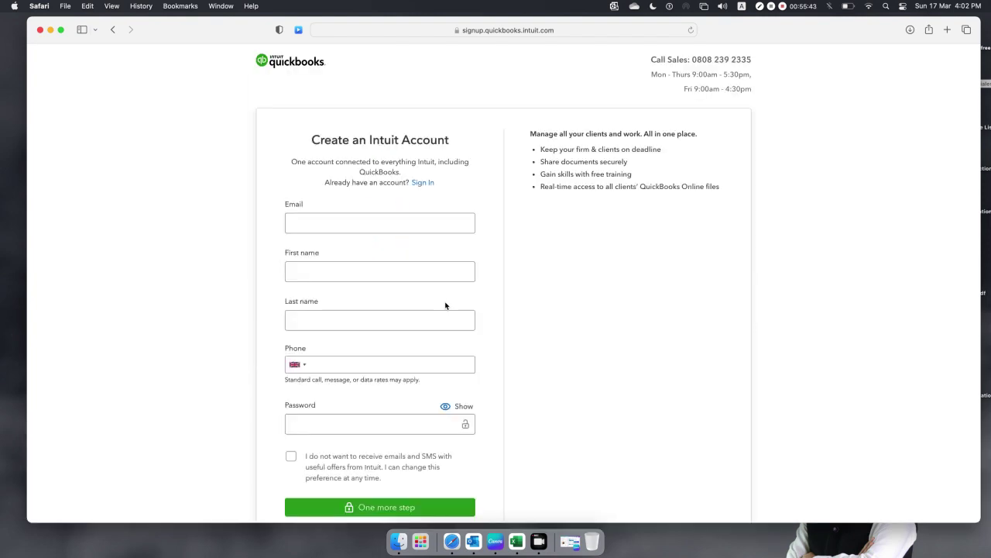
click(421, 184)
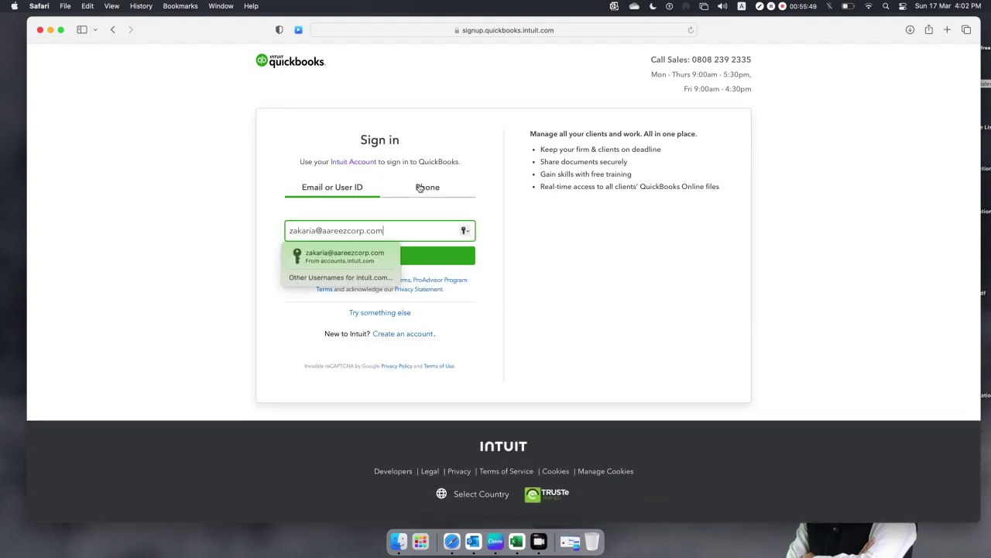
- Sign in to the QuickBooks firm with the saved account e-mail and its saved password, continuing to the company chooser
click(338, 258)
click(388, 256)
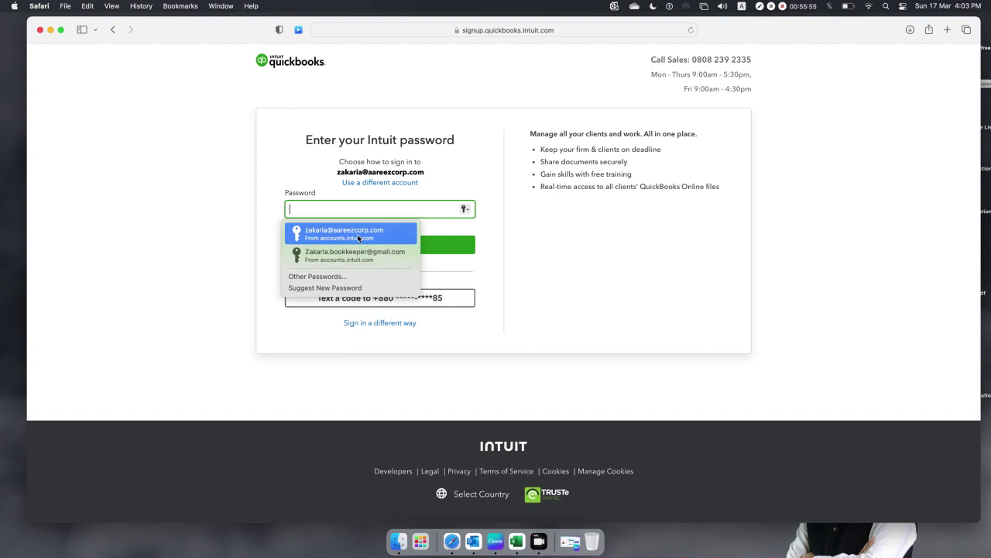
click(363, 233)
click(368, 247)
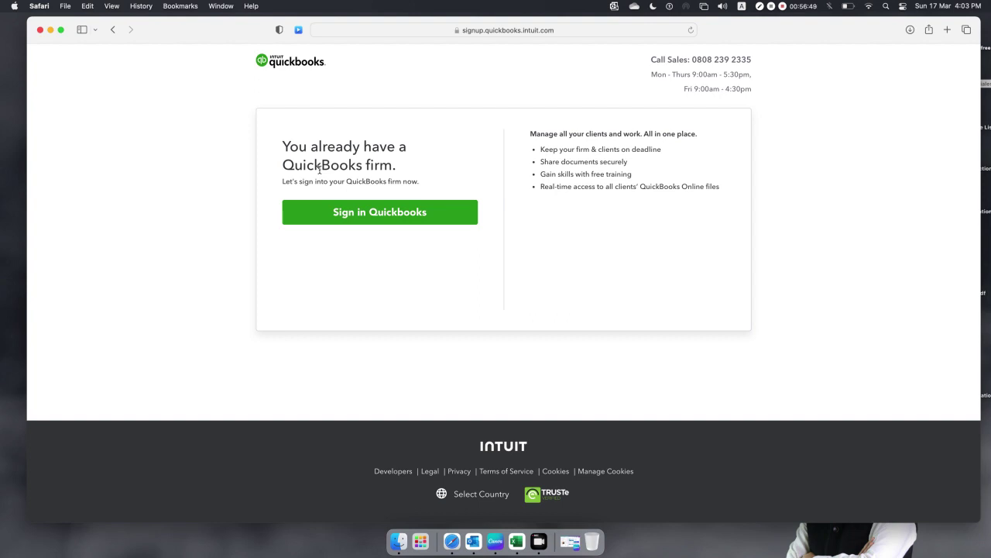
click(402, 218)
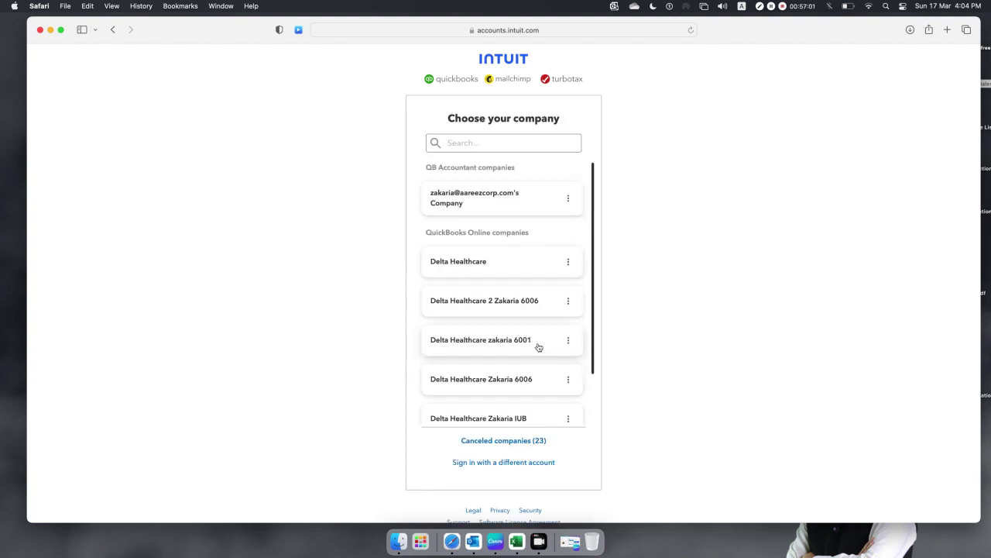
- Look through the QuickBooks Online companies, close that page, and reopen the company chooser with the signed-in account from the QuickBooks favourite
scroll(538, 346, down, 5)
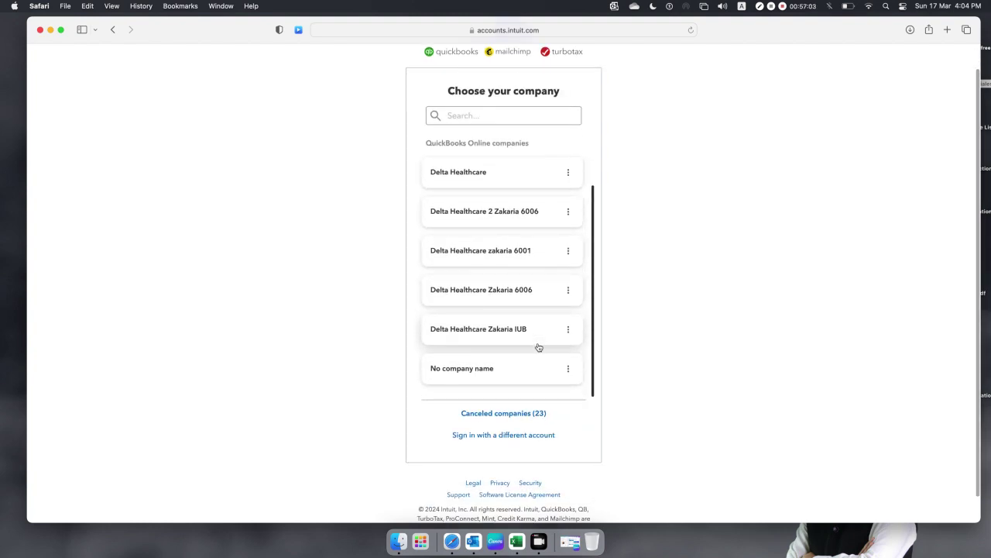
scroll(539, 347, down, 1)
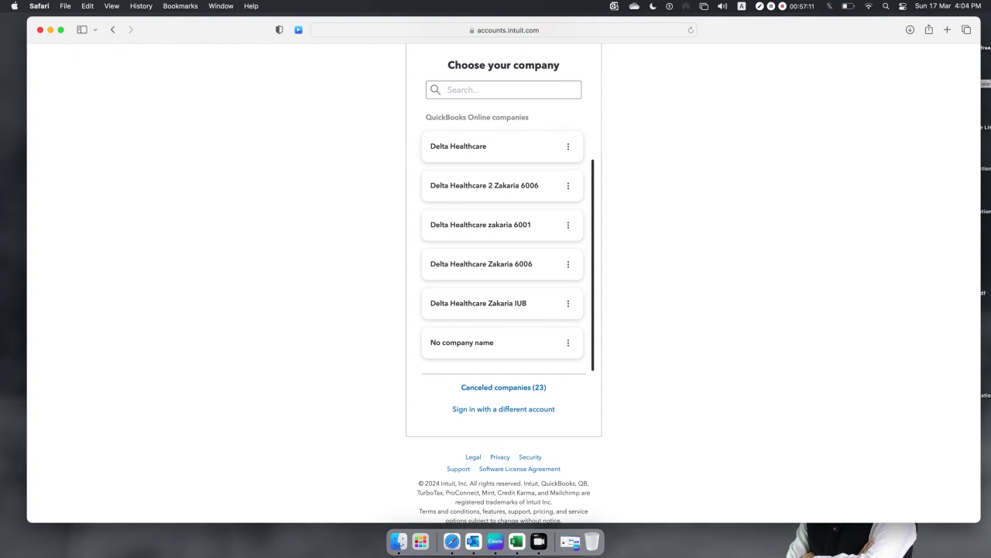
click(947, 31)
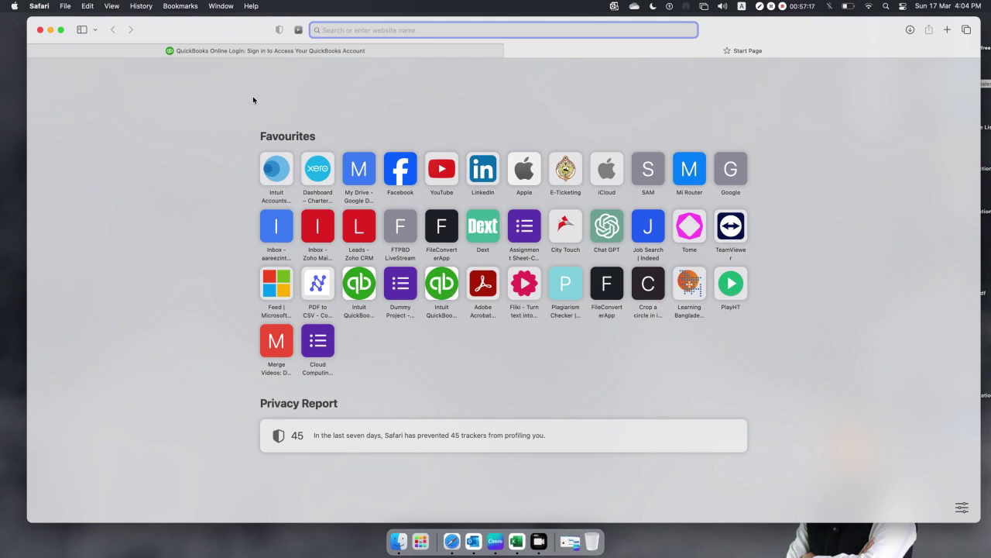
click(243, 52)
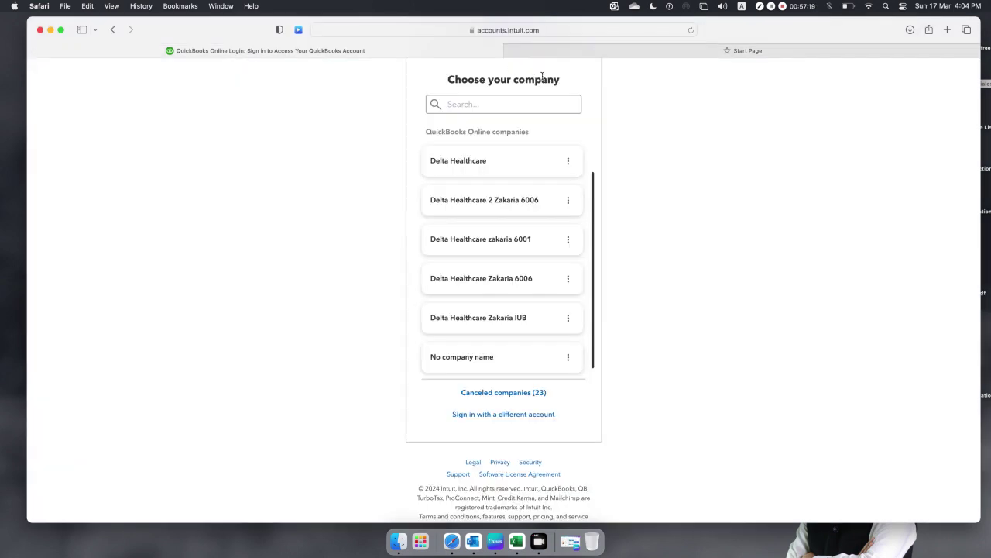
scroll(615, 126, up, 3)
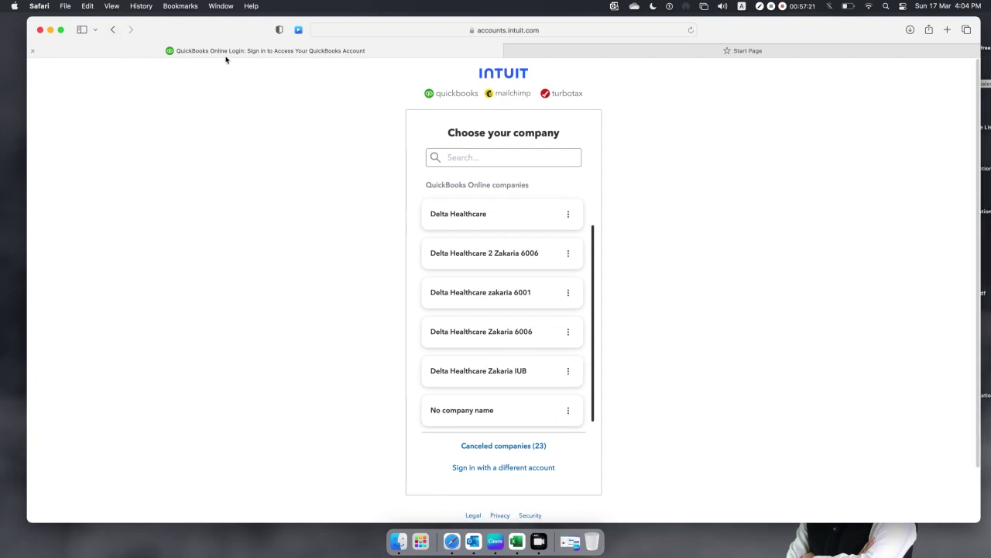
click(33, 52)
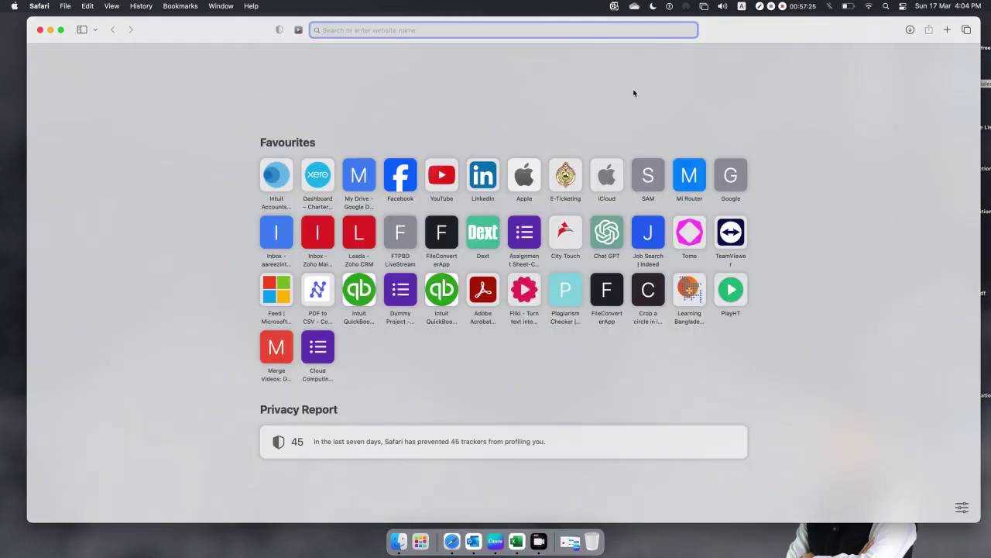
click(451, 292)
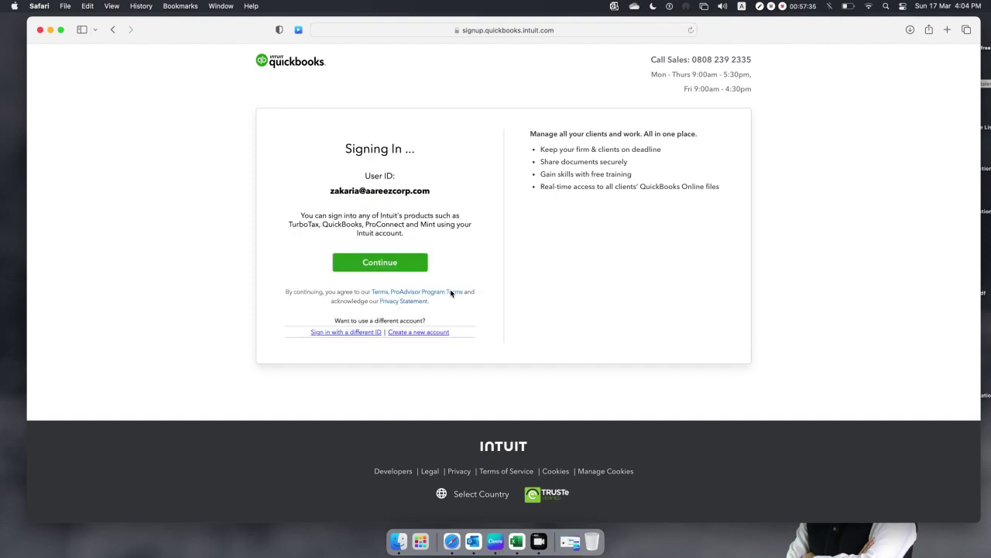
click(374, 264)
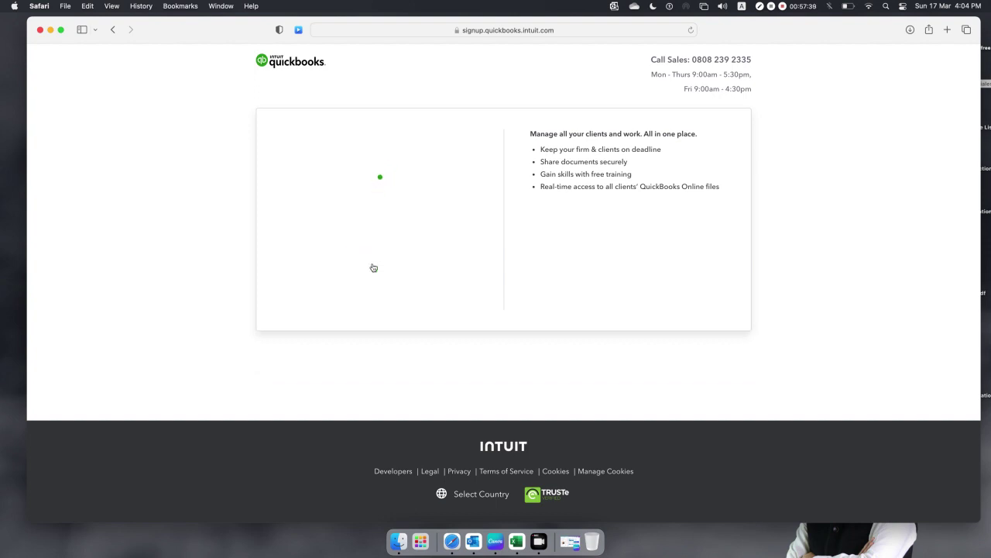
click(387, 215)
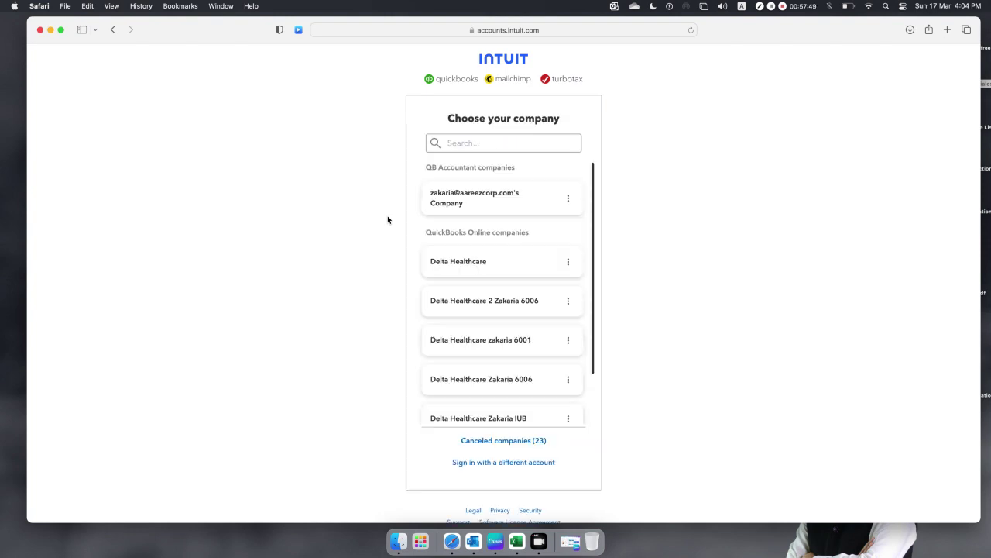
- Open the company listed under QB Accountant companies and go to its ProAdvisor training
scroll(465, 287, down, 3)
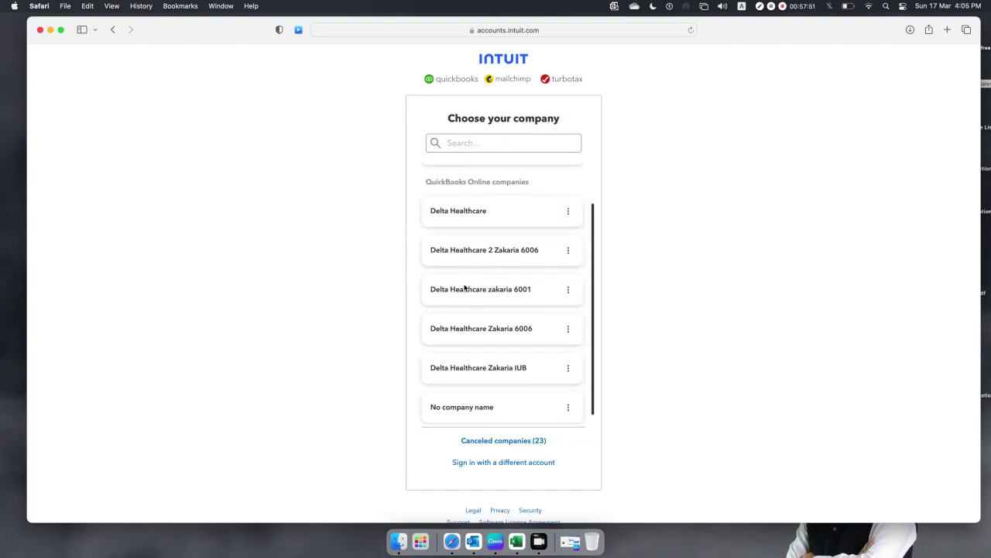
scroll(465, 287, up, 3)
scroll(465, 288, up, 1)
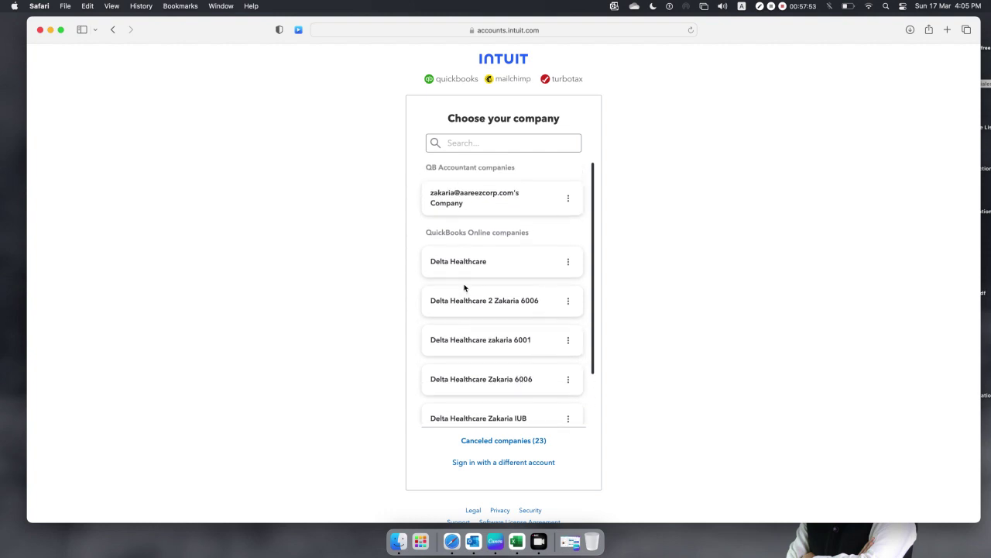
click(453, 202)
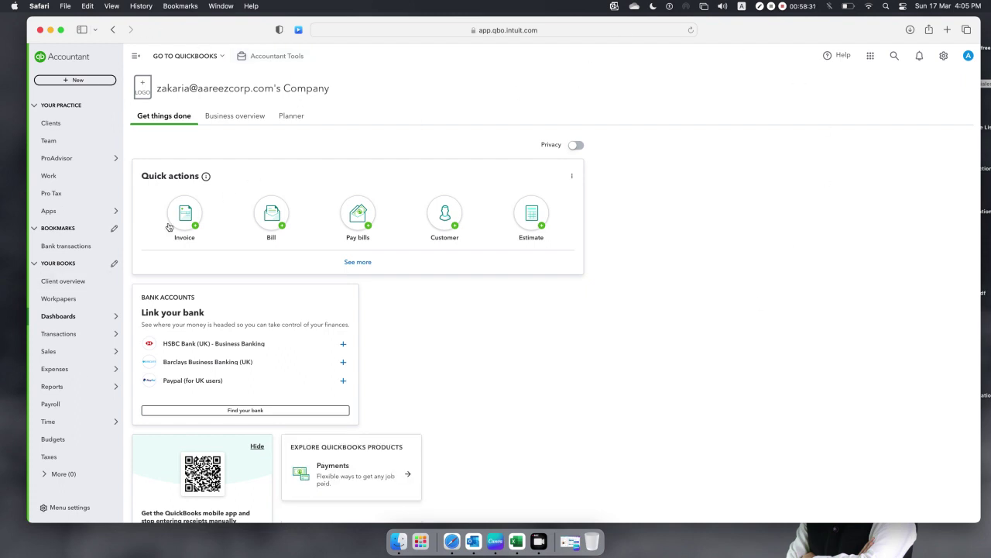
mouse_move(72, 161)
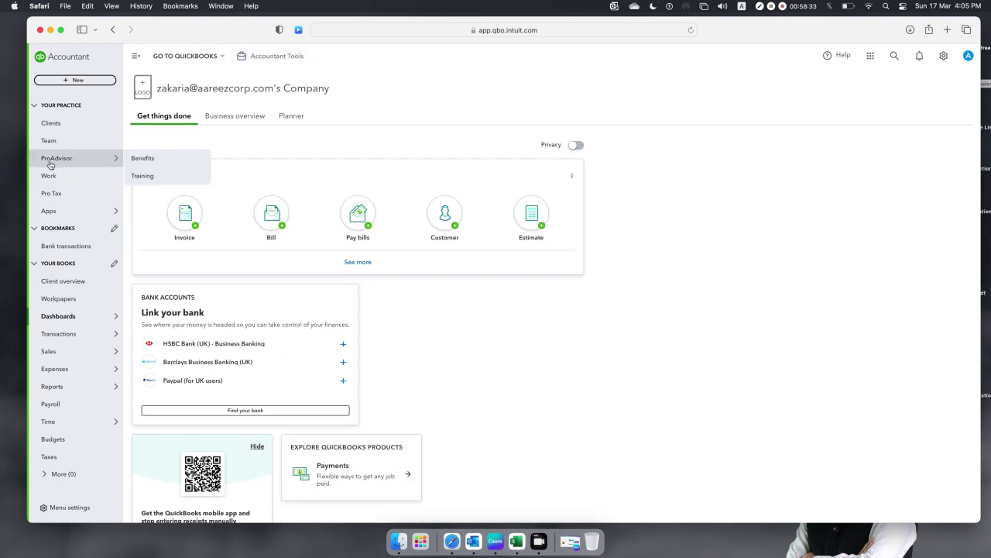
click(151, 181)
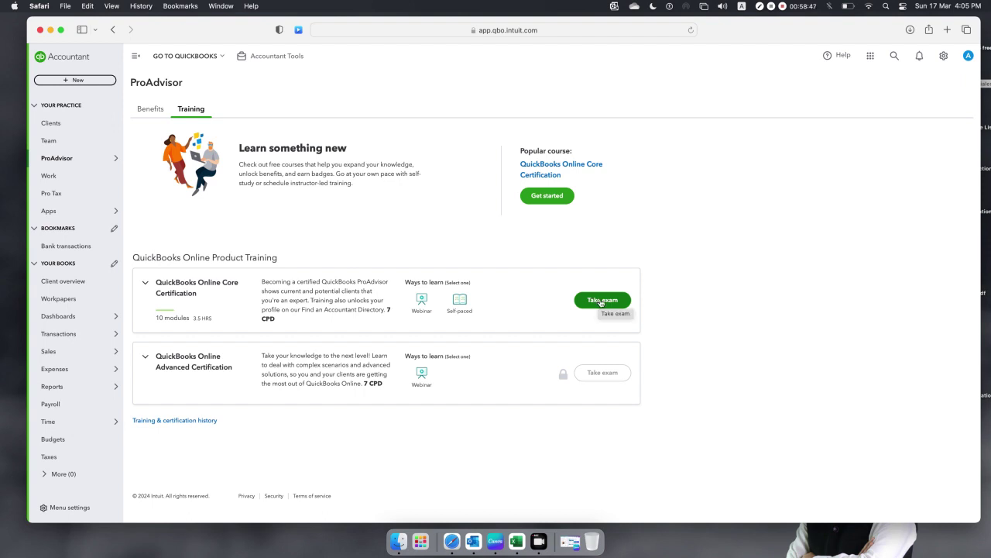
- Launch the QuickBooks Online Core Certification exam and start it at the first question
click(600, 302)
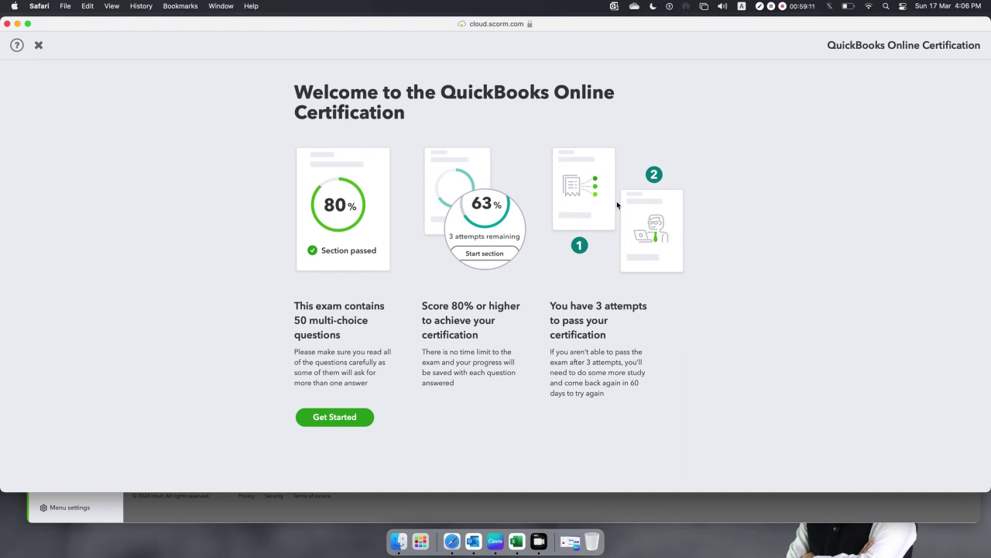
click(332, 418)
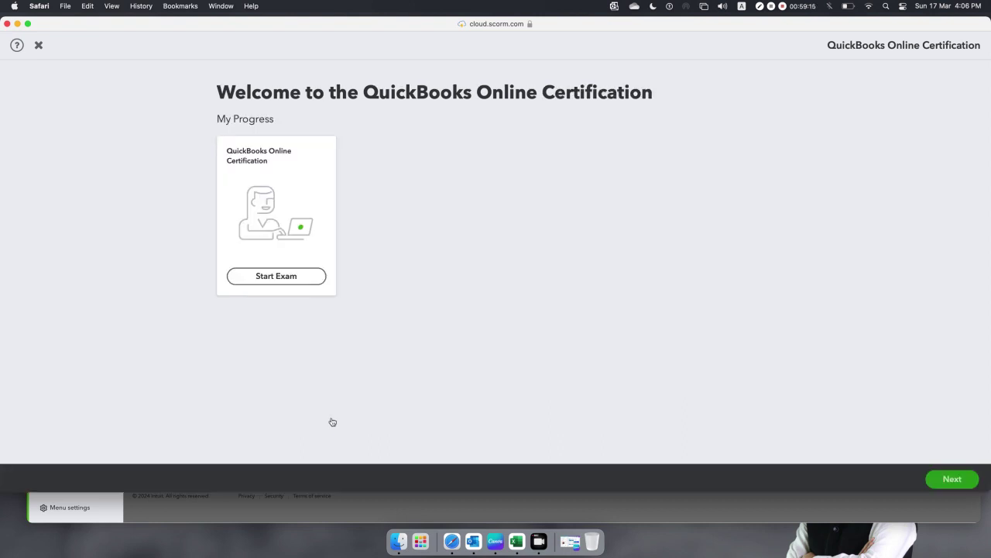
click(273, 283)
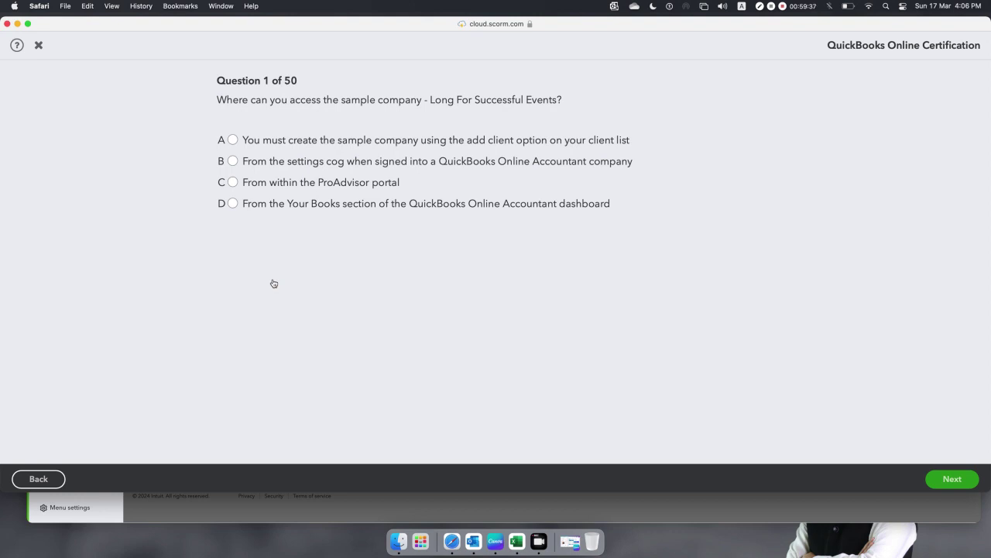
- Answer exam question 1 with the accountant company's settings cog (B), question 2 with Bank, and question 3 with Settings cog
click(233, 161)
click(942, 482)
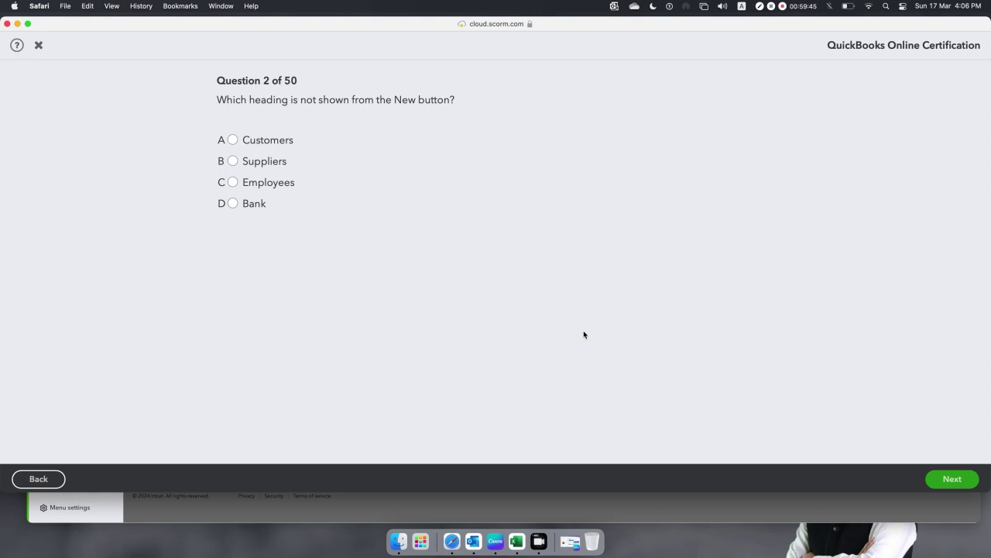
click(233, 204)
click(957, 481)
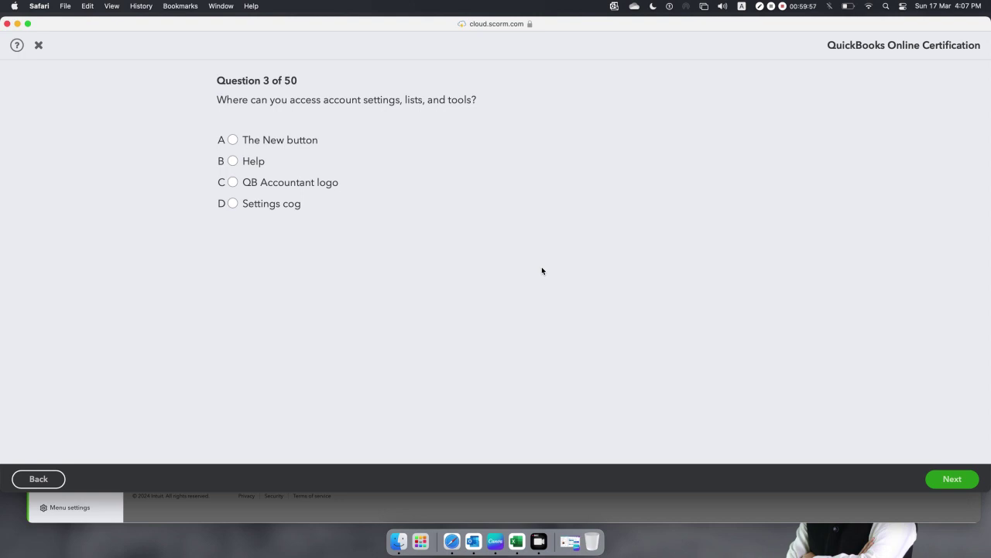
click(233, 204)
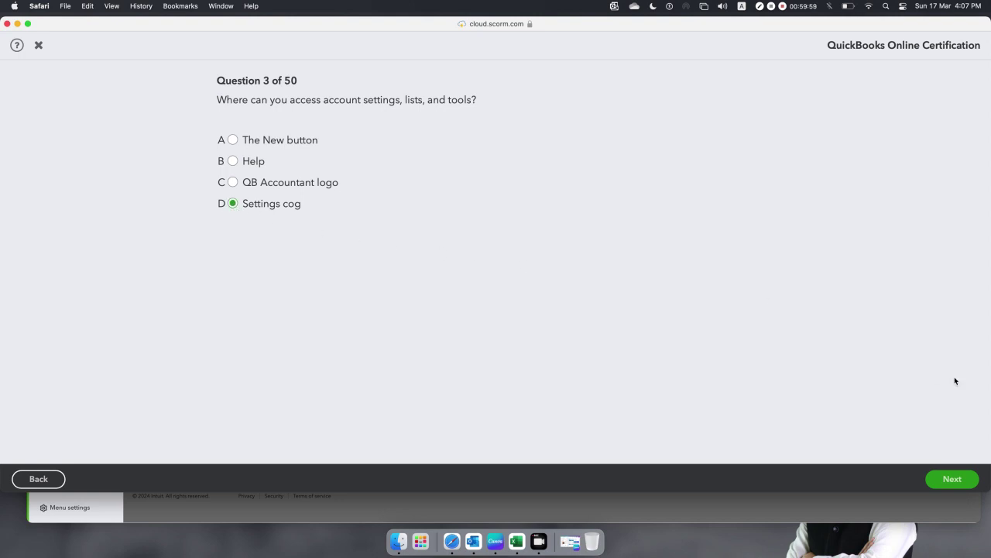
click(951, 480)
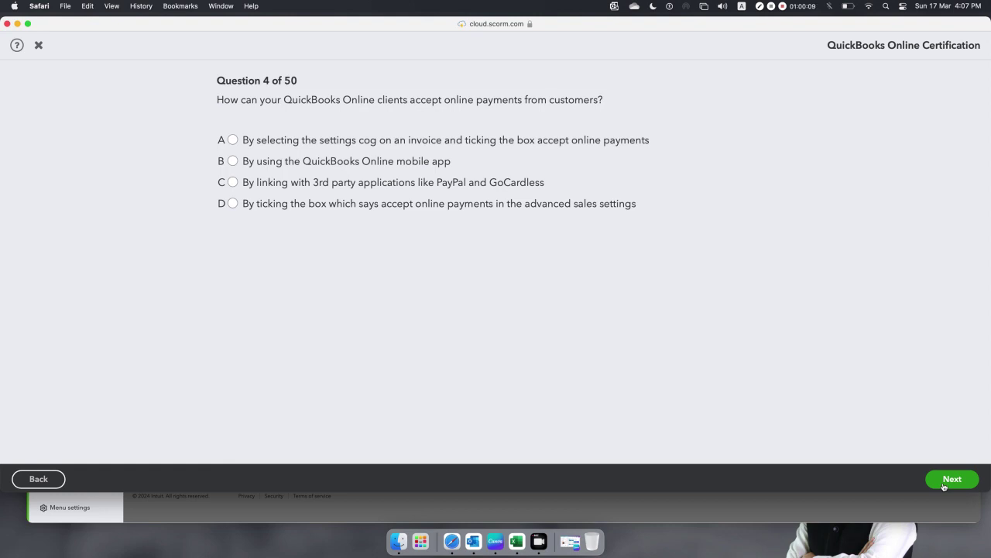
- Save the exam progress at question 4, return to question 3, and save the progress again
click(37, 46)
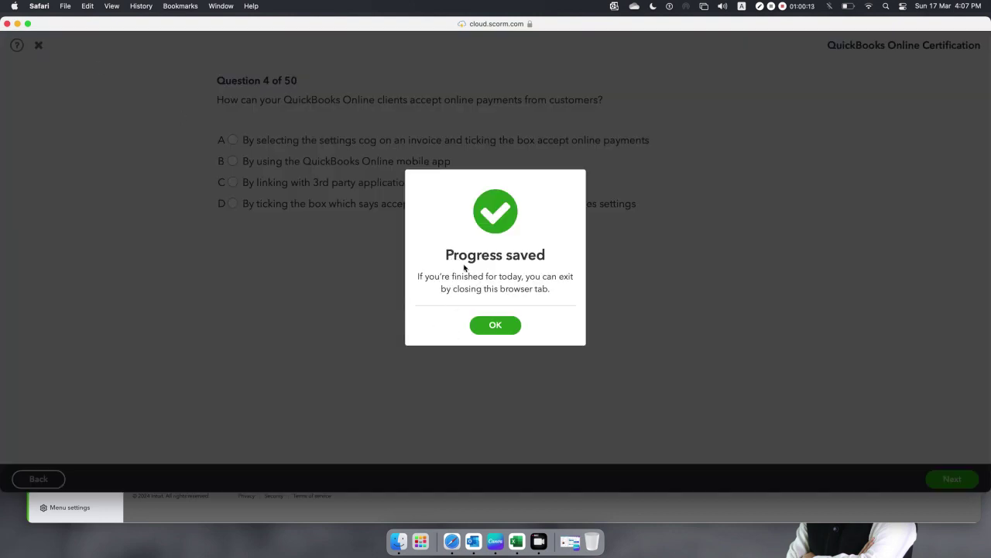
click(495, 326)
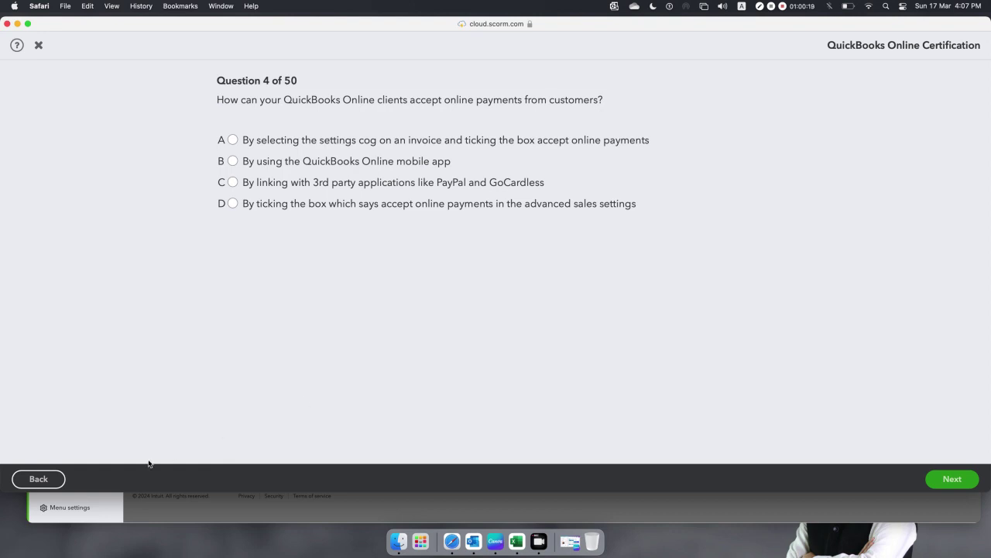
click(40, 480)
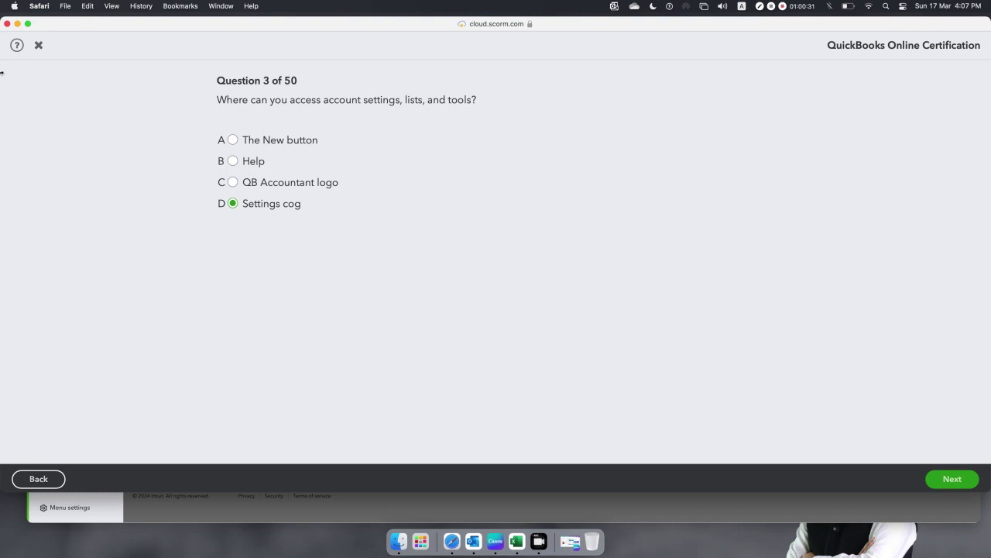
click(38, 46)
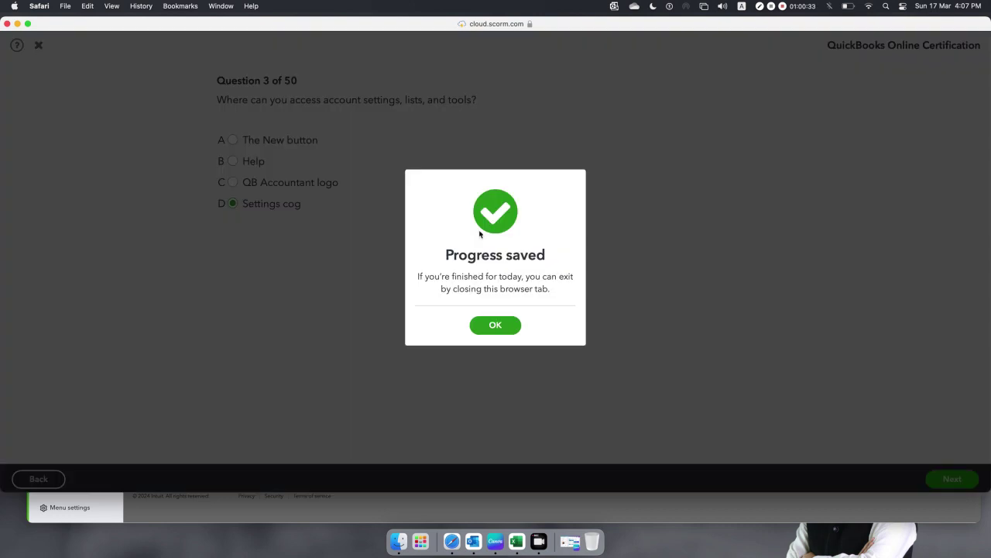
click(497, 326)
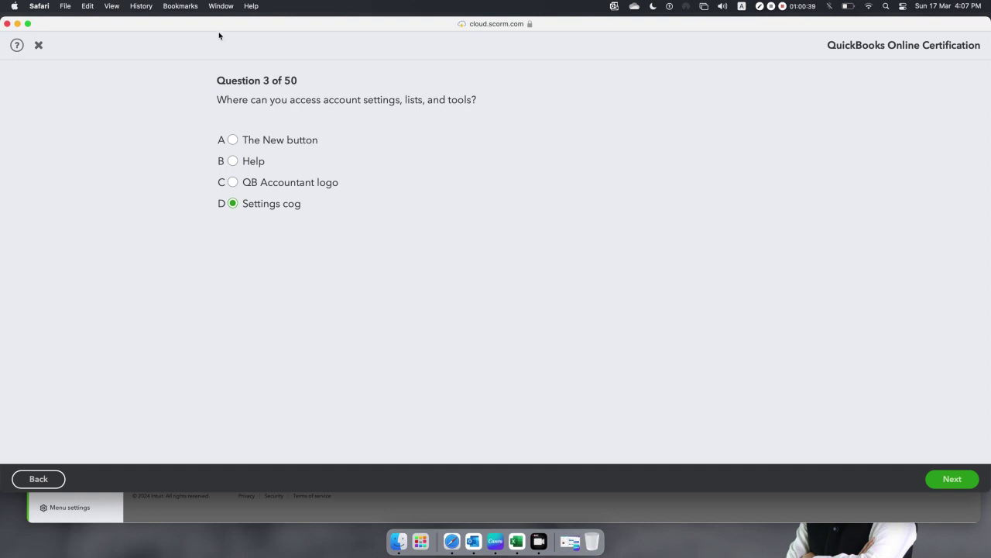
- Move the exam window aside, close it, and return to the ProAdvisor training page
drag(219, 28, 362, 58)
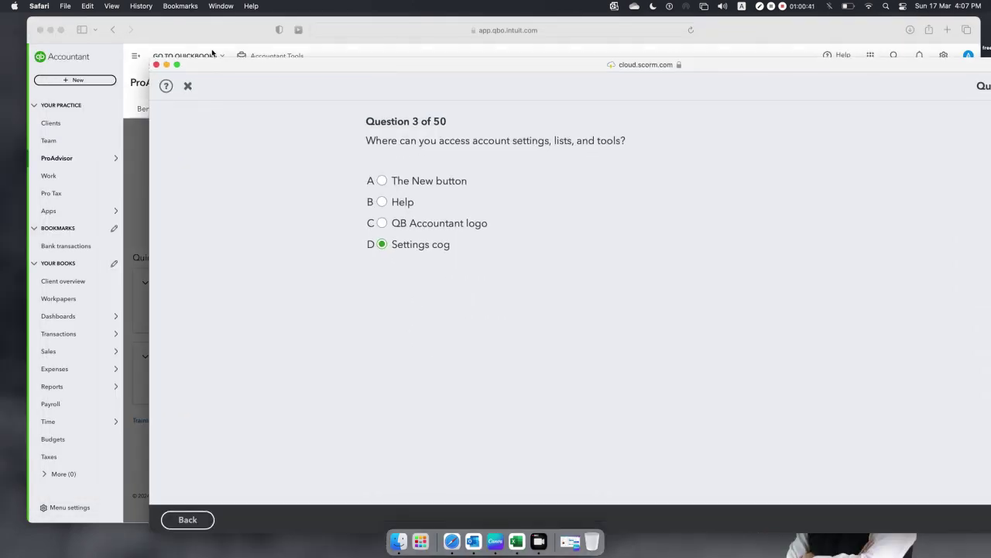
click(157, 66)
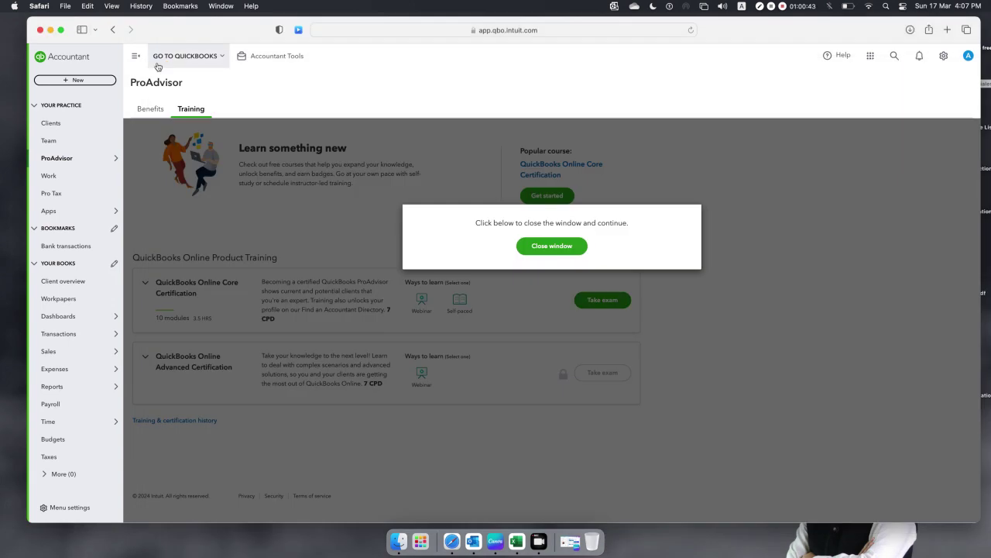
click(552, 246)
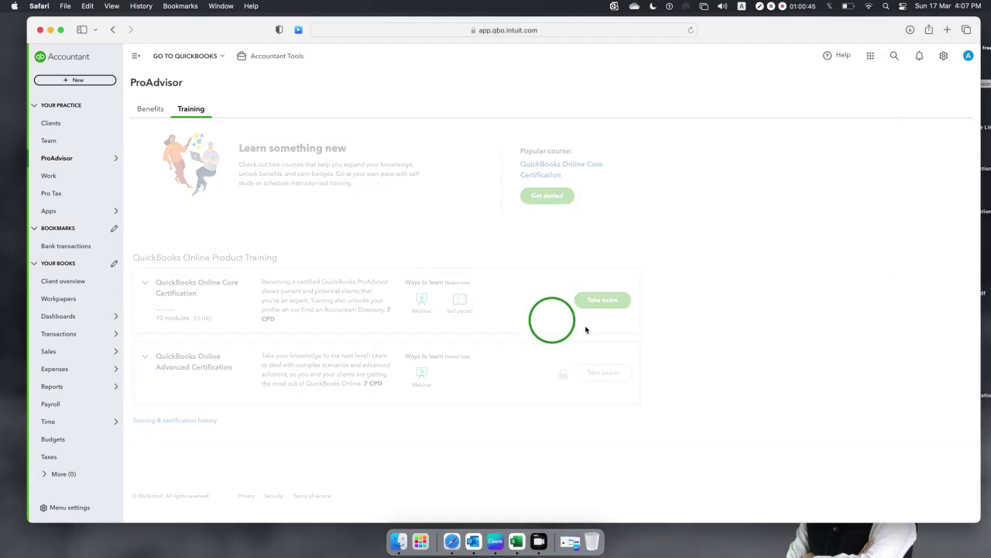